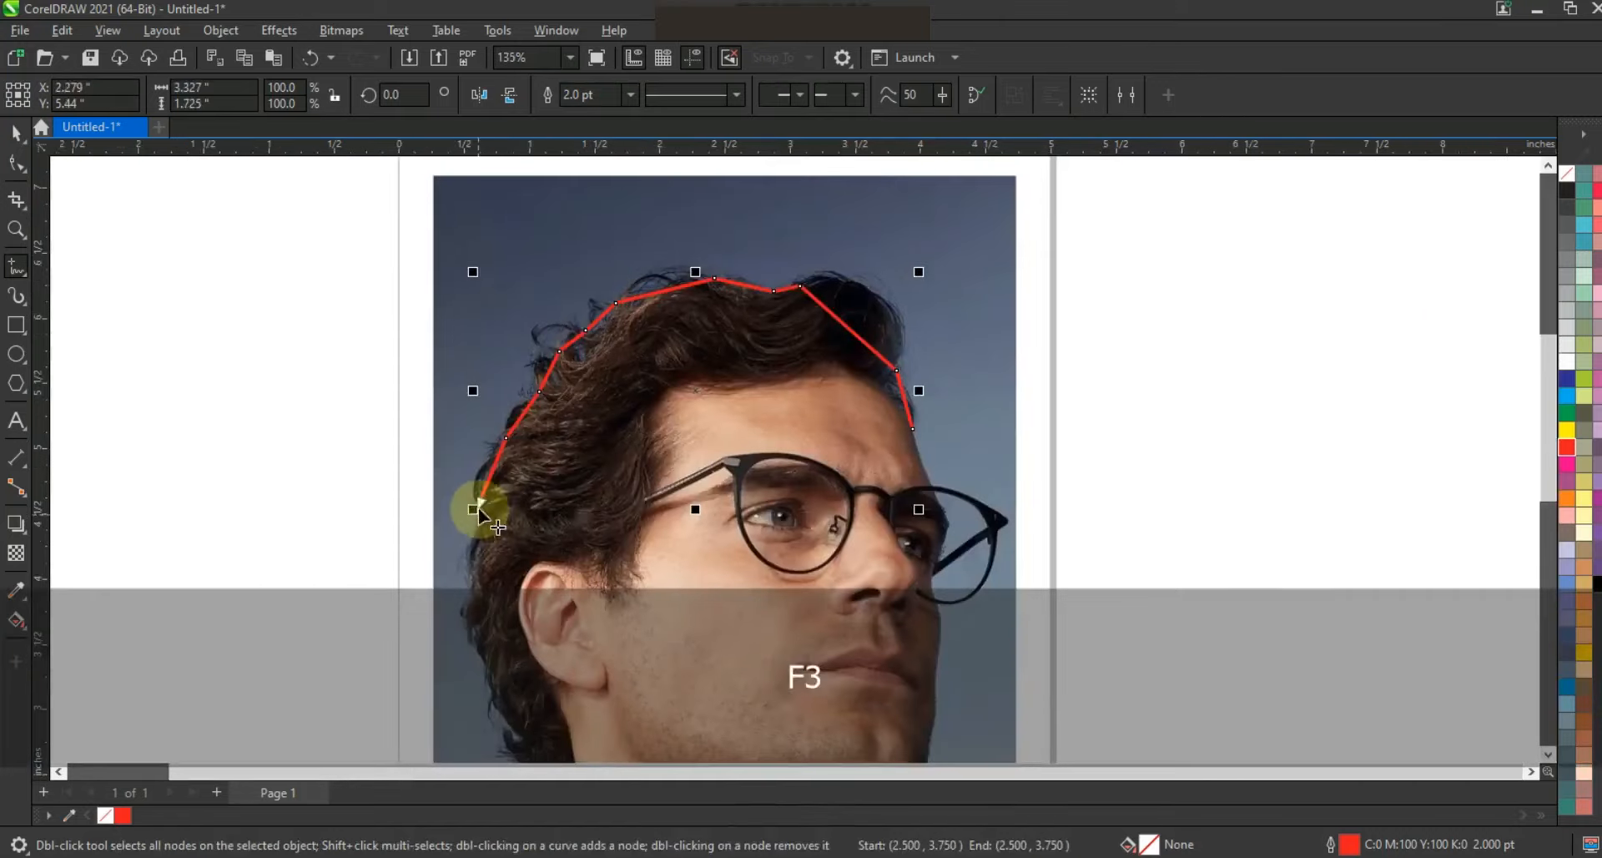
Finish the closed freehand outline of the hair down the back of the head, around the ear and back along the forehead hairline
left_click(478, 588)
left_click(485, 649)
left_click(515, 732)
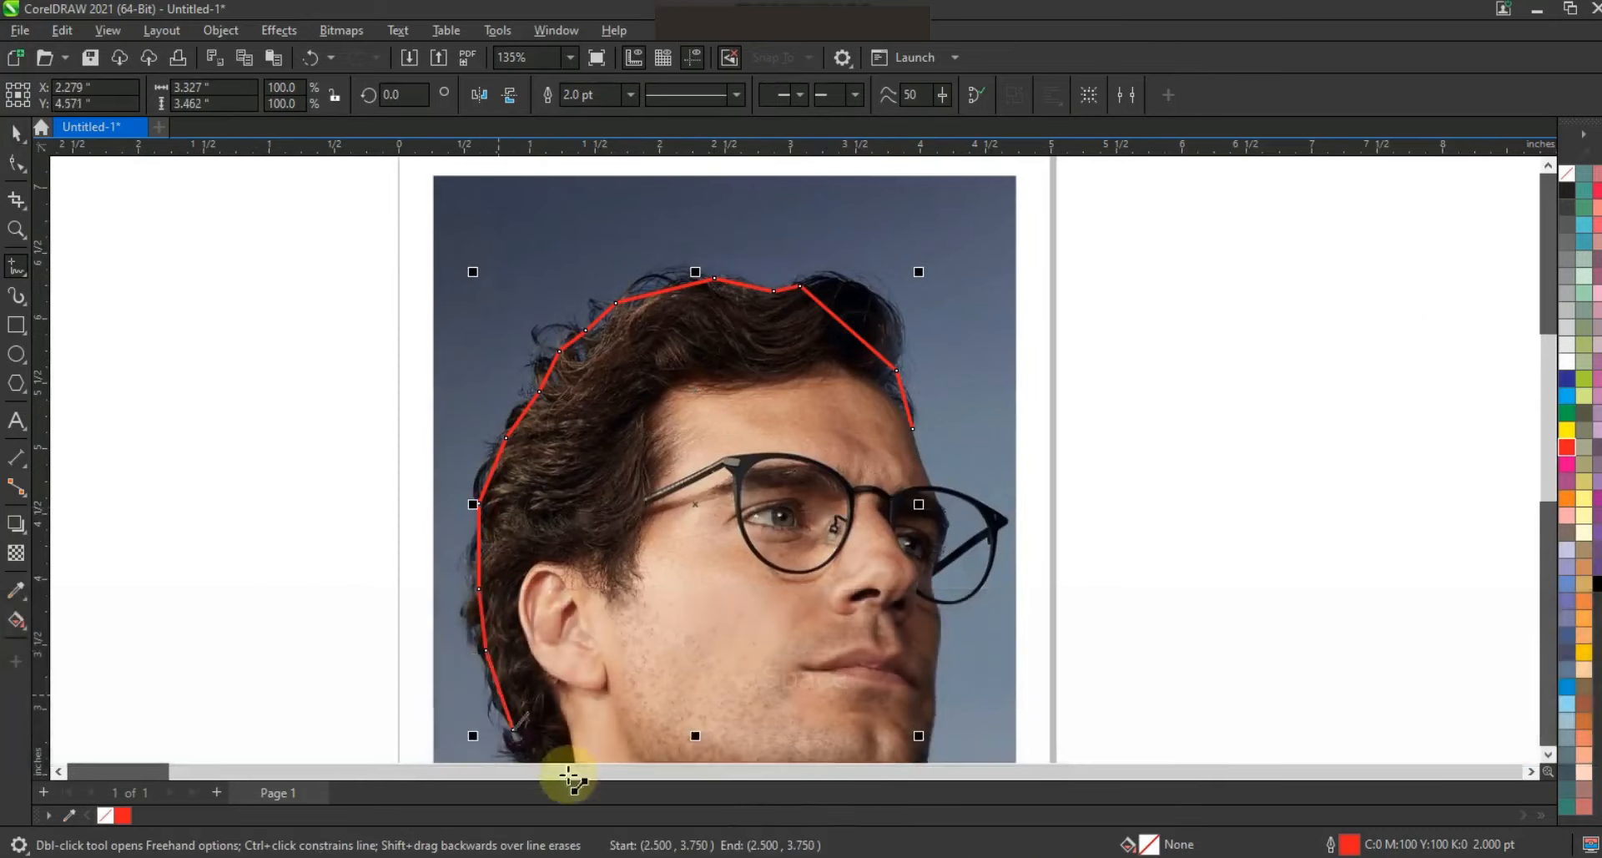
left_click(544, 672)
left_click(575, 720)
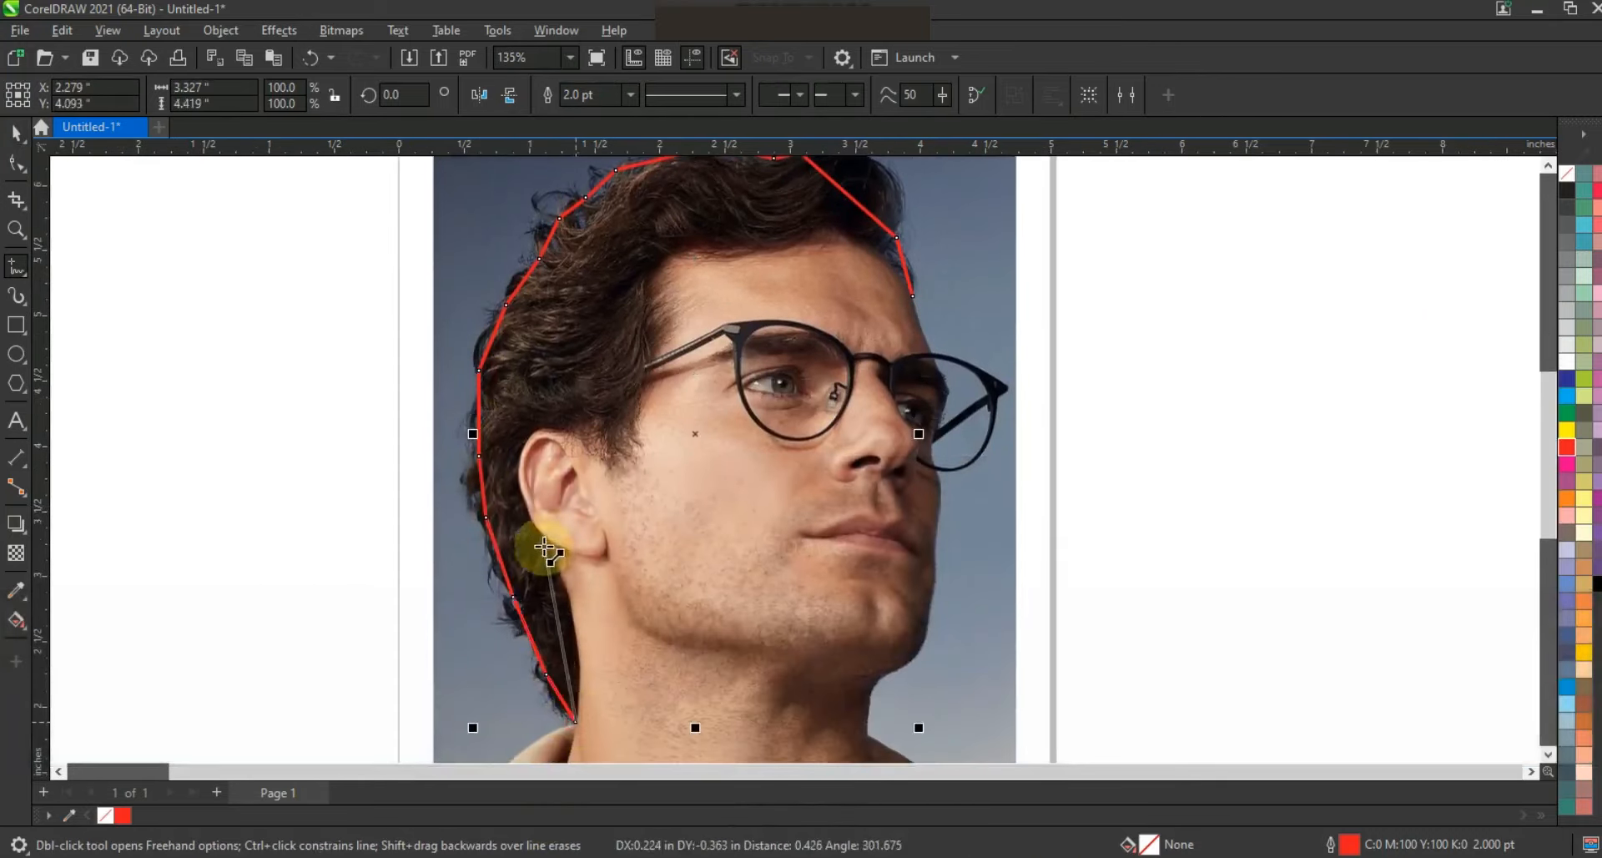
left_click(544, 533)
left_click(913, 296)
Select all nodes of the hair outline and convert its straight segments to curves
key("F3")
left_click(16, 163)
left_click_drag(611, 322, 968, 684)
left_click(305, 95)
Bend the hair outline's segments around the front curl and along the forehead hairline to match the photo
left_click(16, 229)
left_click_drag(739, 305, 976, 492)
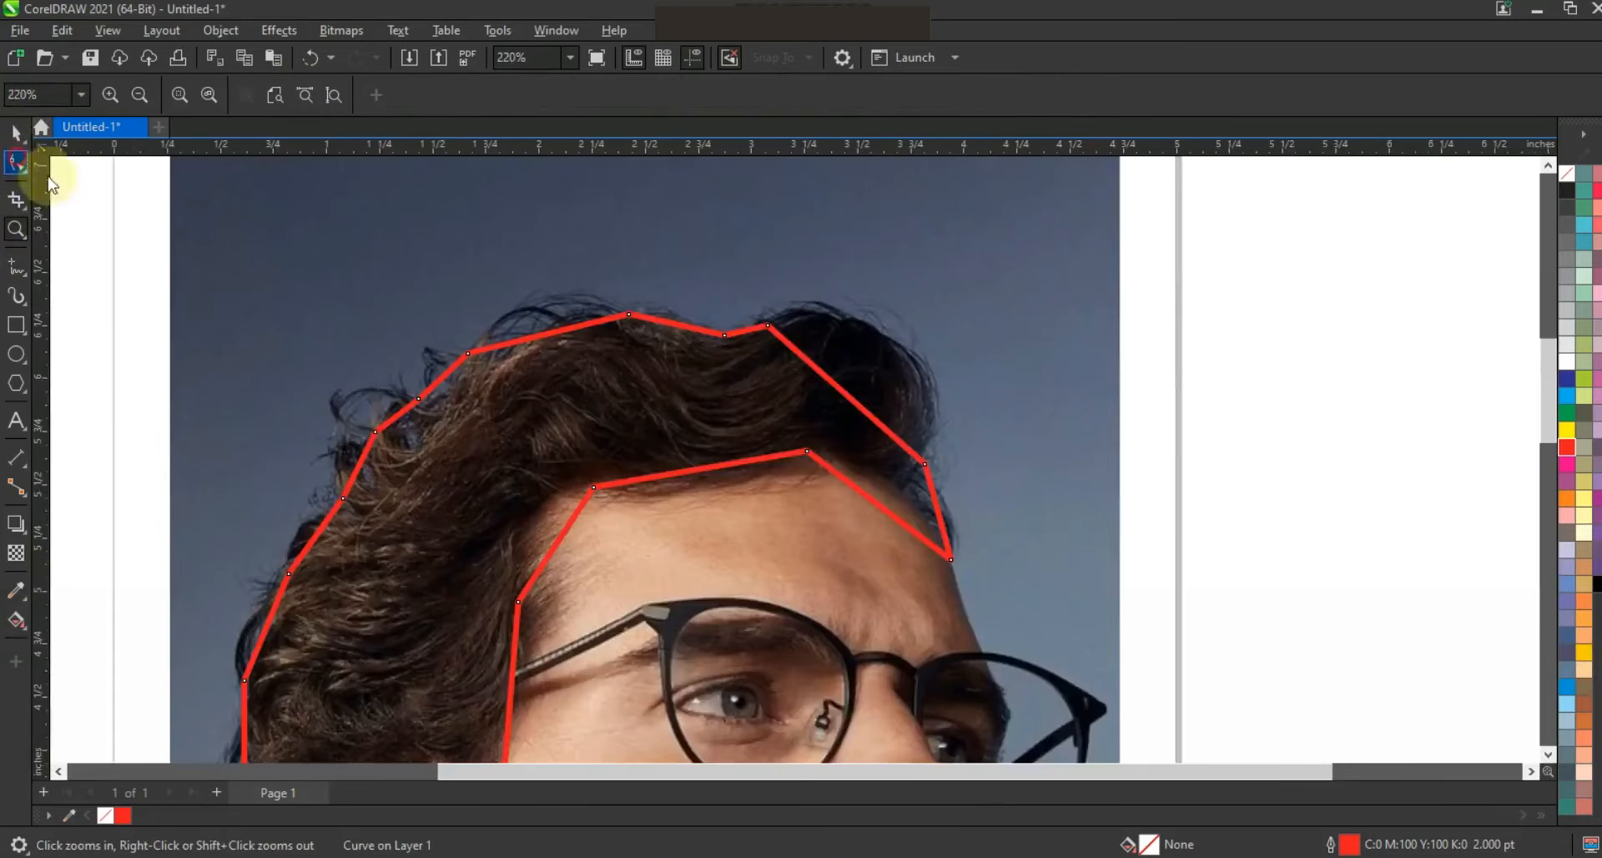
left_click_drag(815, 385, 840, 321)
left_click_drag(872, 419, 854, 296)
left_click_drag(938, 511, 946, 507)
left_click_drag(878, 506, 894, 492)
left_click_drag(699, 469, 703, 487)
left_click_drag(556, 543, 536, 523)
Curve the hair outline's segments outward over the crown and down the upper back of the head
left_click_drag(664, 322, 672, 317)
left_click_drag(566, 329, 546, 306)
left_click_drag(440, 375, 433, 366)
left_click_drag(396, 416, 390, 408)
left_click_drag(359, 465, 345, 461)
left_click_drag(317, 536, 304, 528)
left_click_drag(263, 628, 255, 624)
Curve the hair outline's segments along the lower back of the head down to the nape
key("F3")
left_click_drag(400, 513, 395, 566)
left_click_drag(415, 619, 411, 614)
left_click_drag(475, 701, 458, 728)
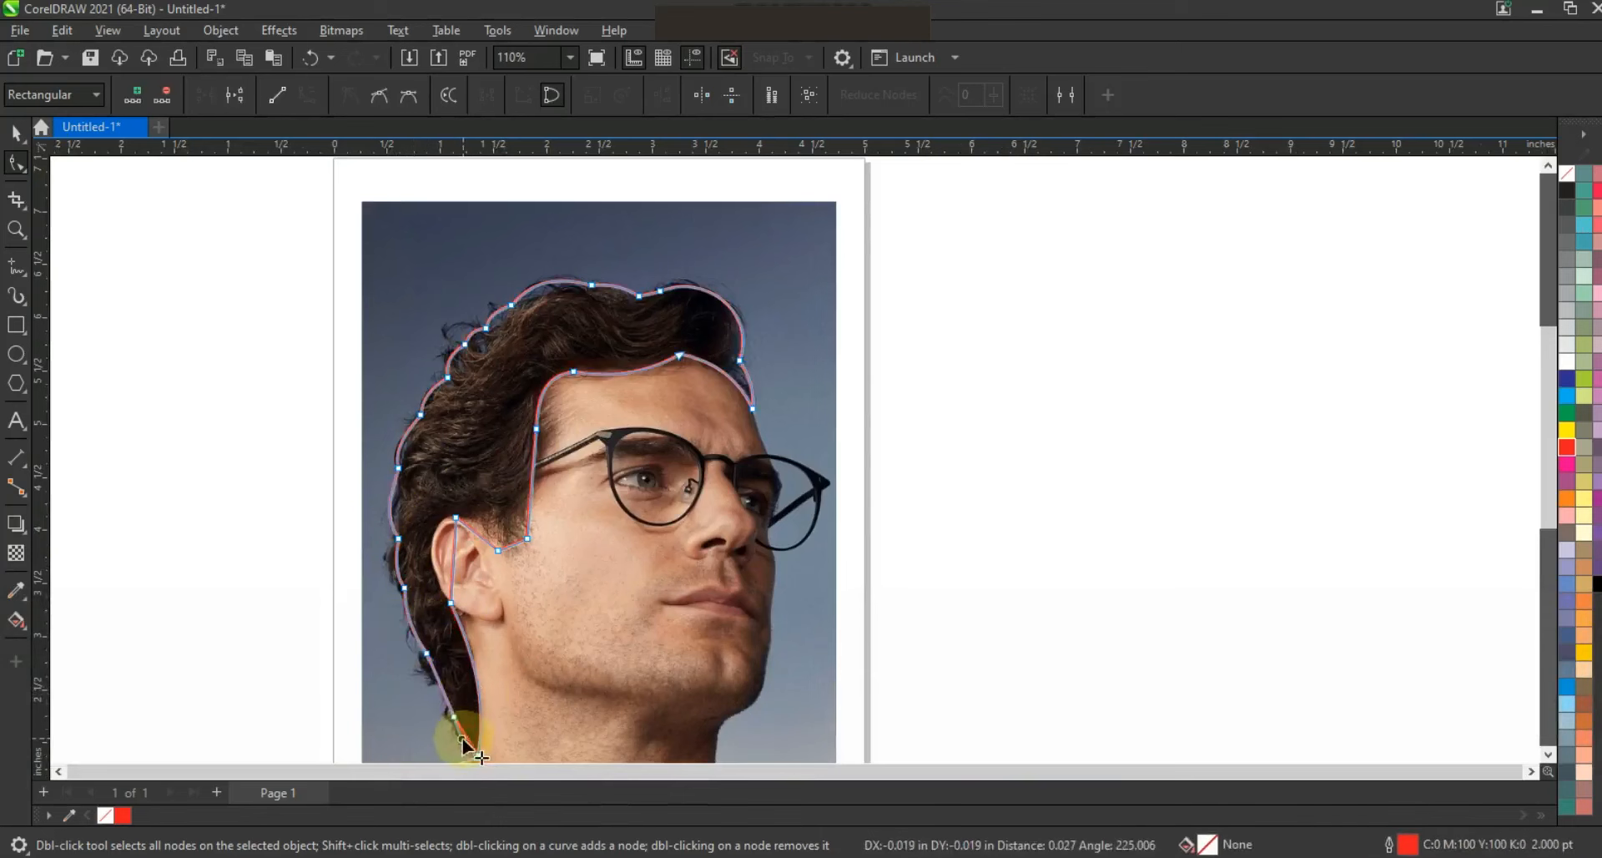
Reshape the hair outline around the ear so it follows the ear's rim up to the sideburn
left_click(16, 228)
left_click_drag(321, 316, 911, 693)
left_click(16, 164)
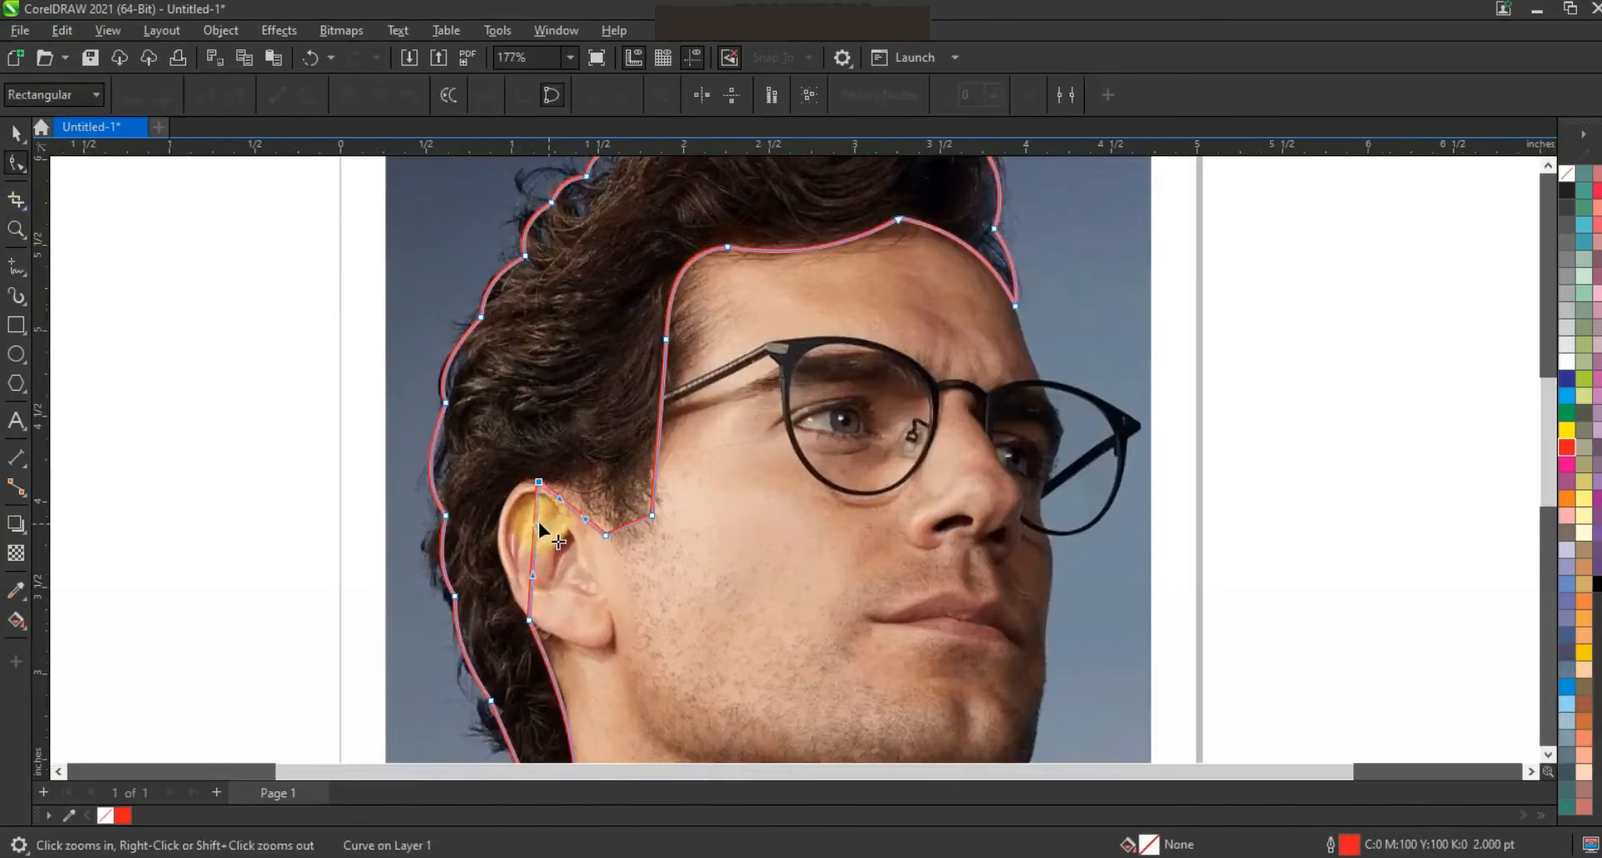
left_click(536, 528)
left_click_drag(536, 528, 489, 472)
left_click_drag(532, 574, 495, 557)
left_click_drag(565, 509, 570, 498)
Refine the hair outline's curve and node along the sideburn and temple, and fill the hair shape with black
left_click_drag(657, 458, 628, 453)
left_click_drag(662, 398, 673, 411)
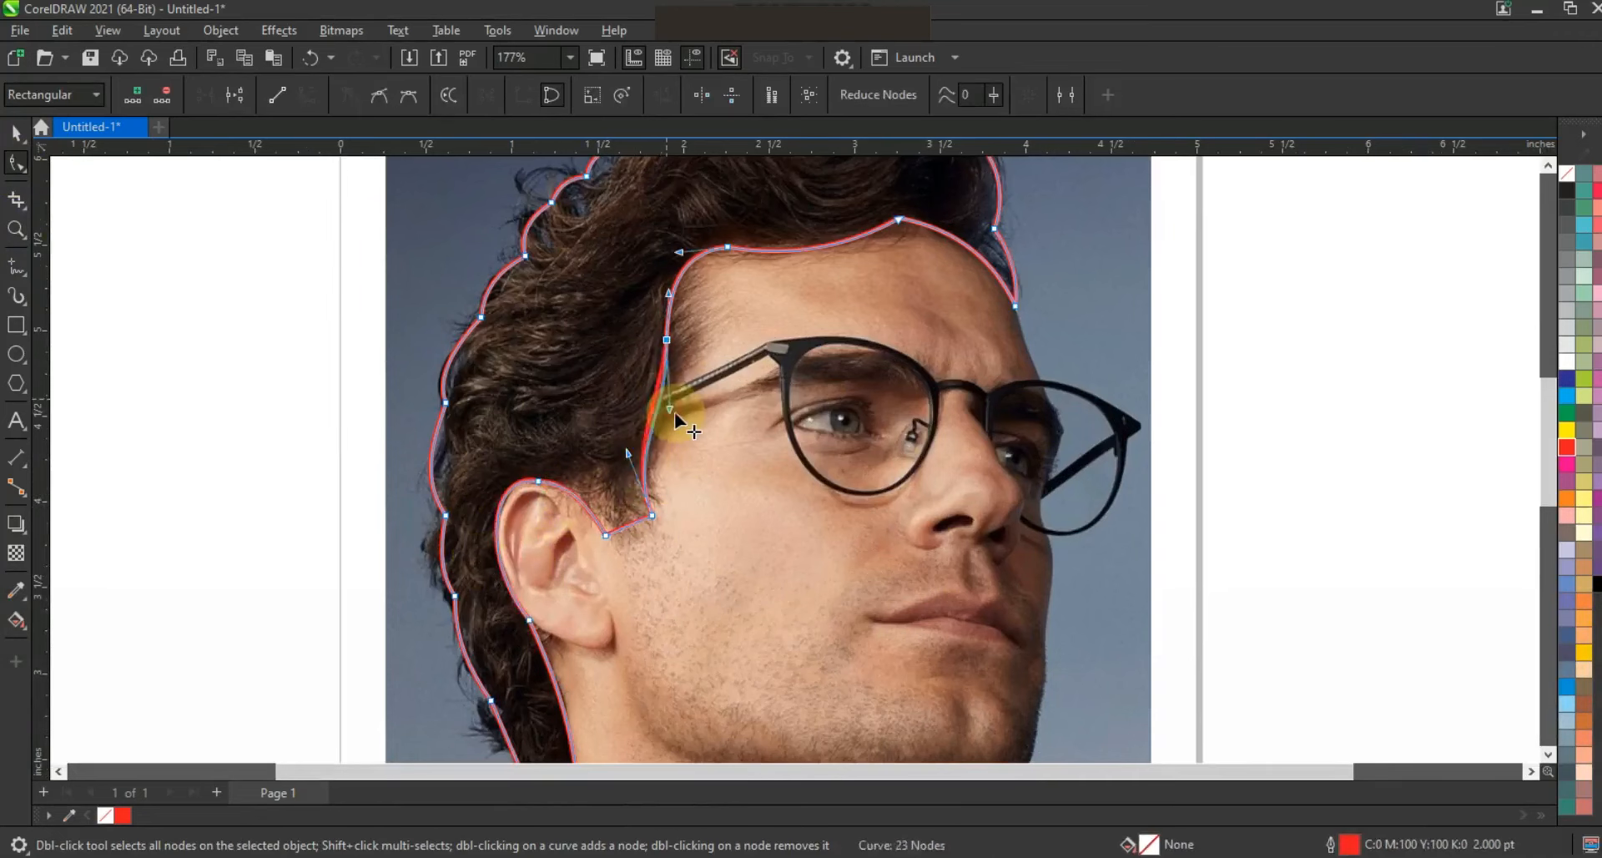
left_click_drag(667, 339, 673, 341)
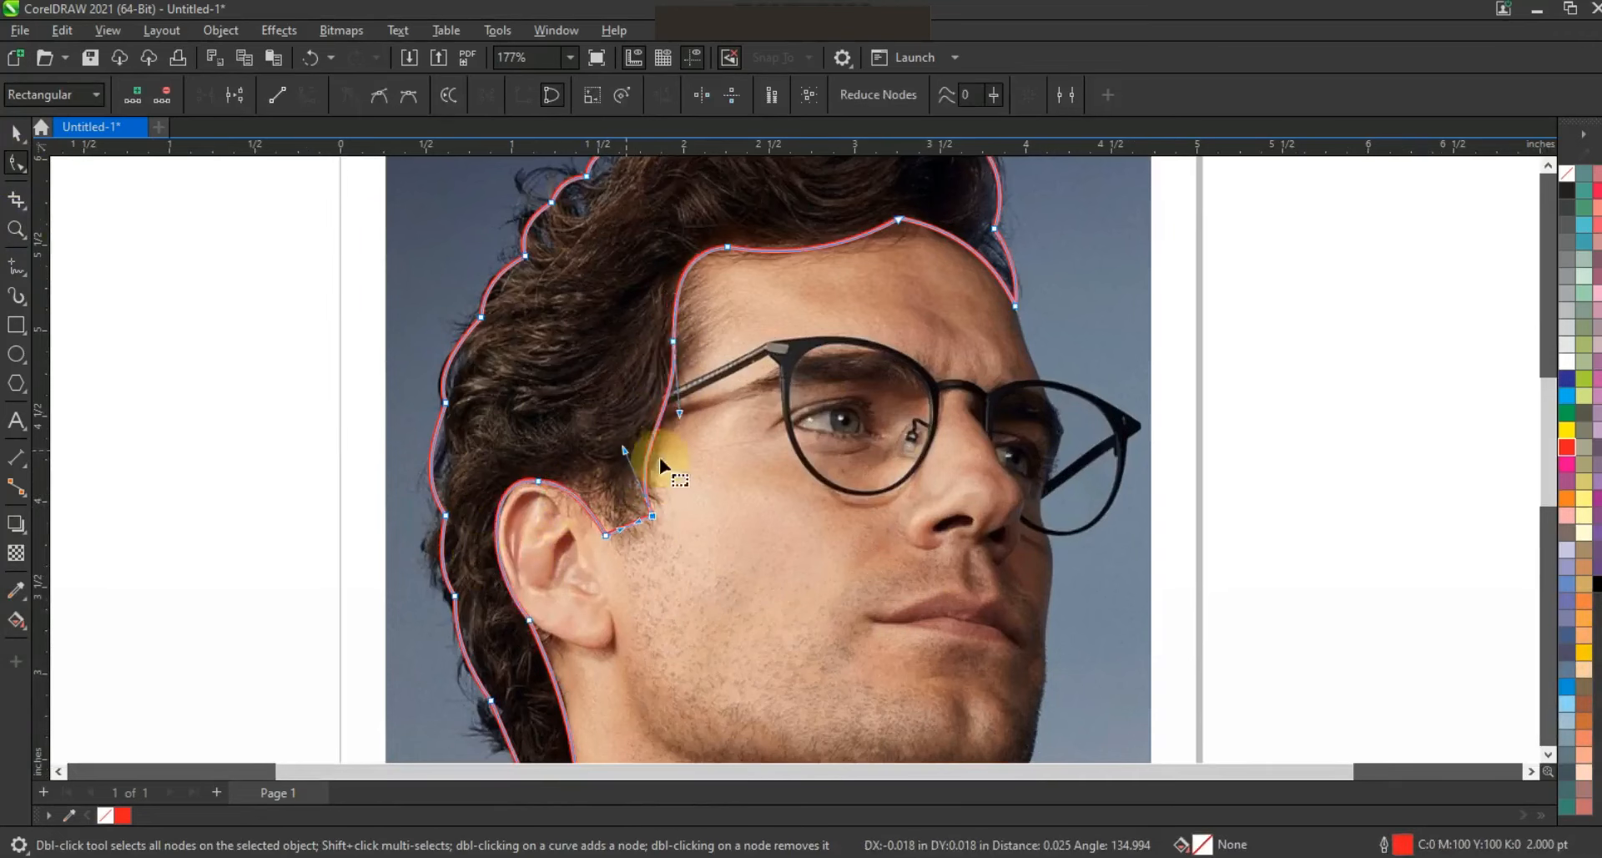
key("F3")
left_click(16, 136)
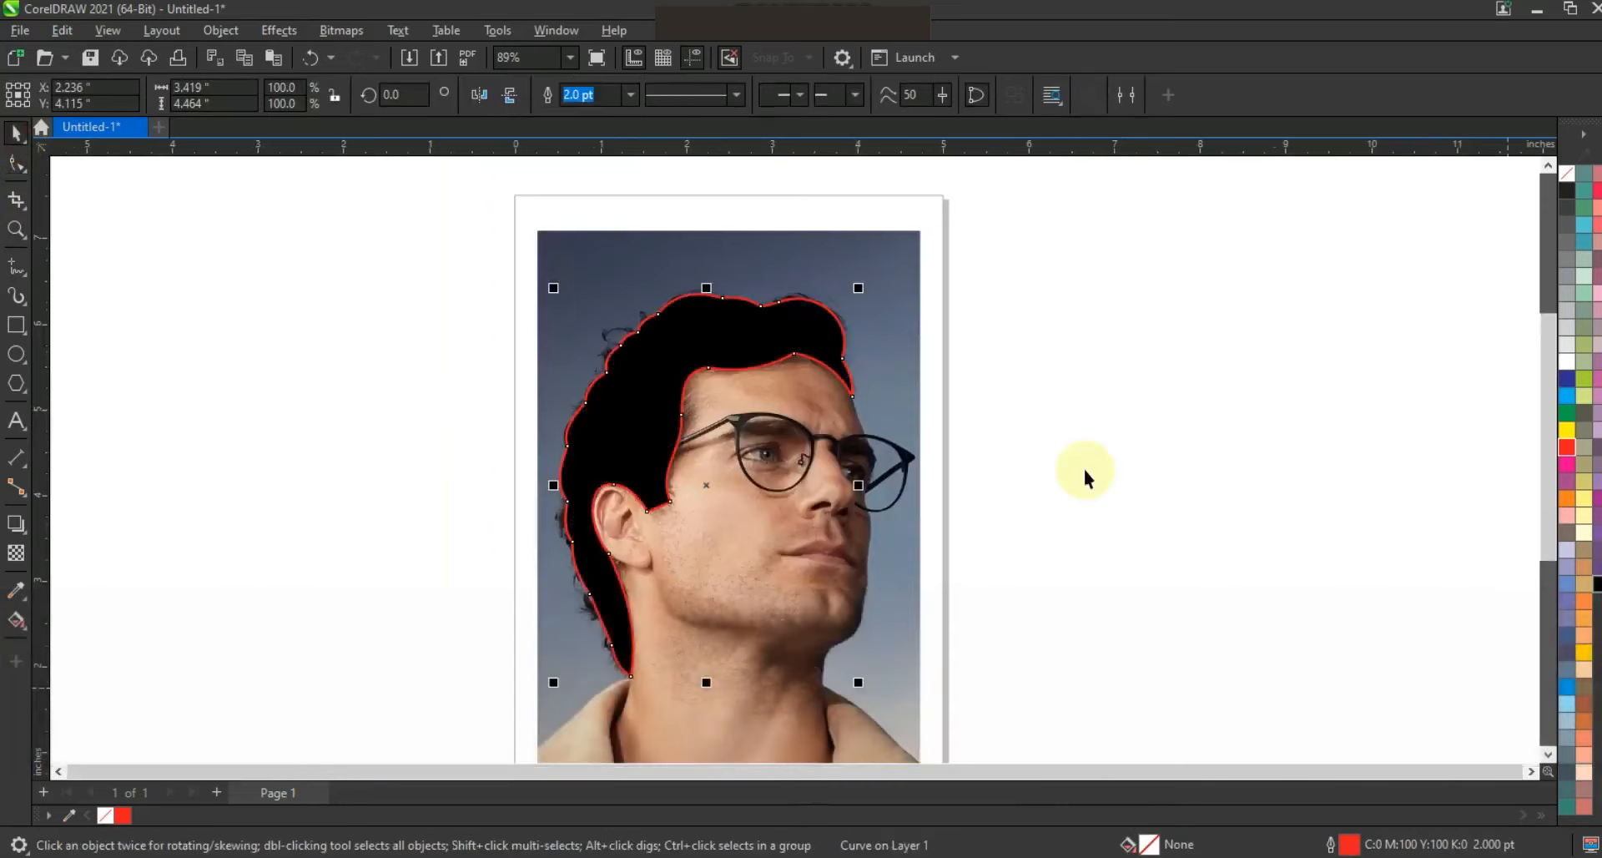
Start a freehand outline of the jaw shadow from the earlobe along the jawline, with jagged points across the chin
left_click(16, 229)
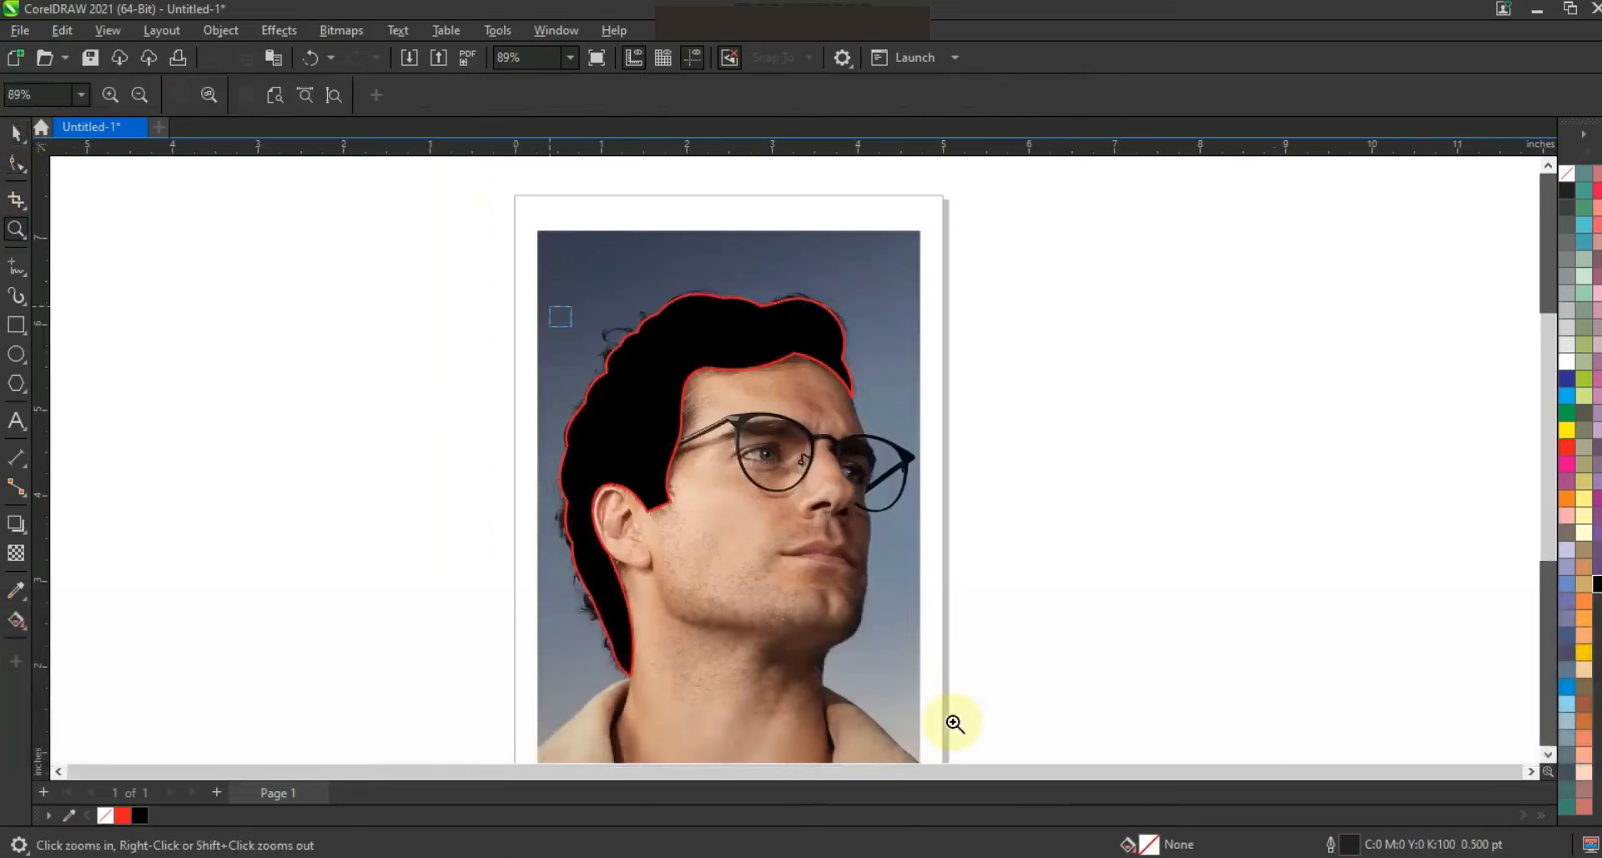
left_click_drag(985, 738, 986, 738)
left_click_drag(1080, 715, 505, 307)
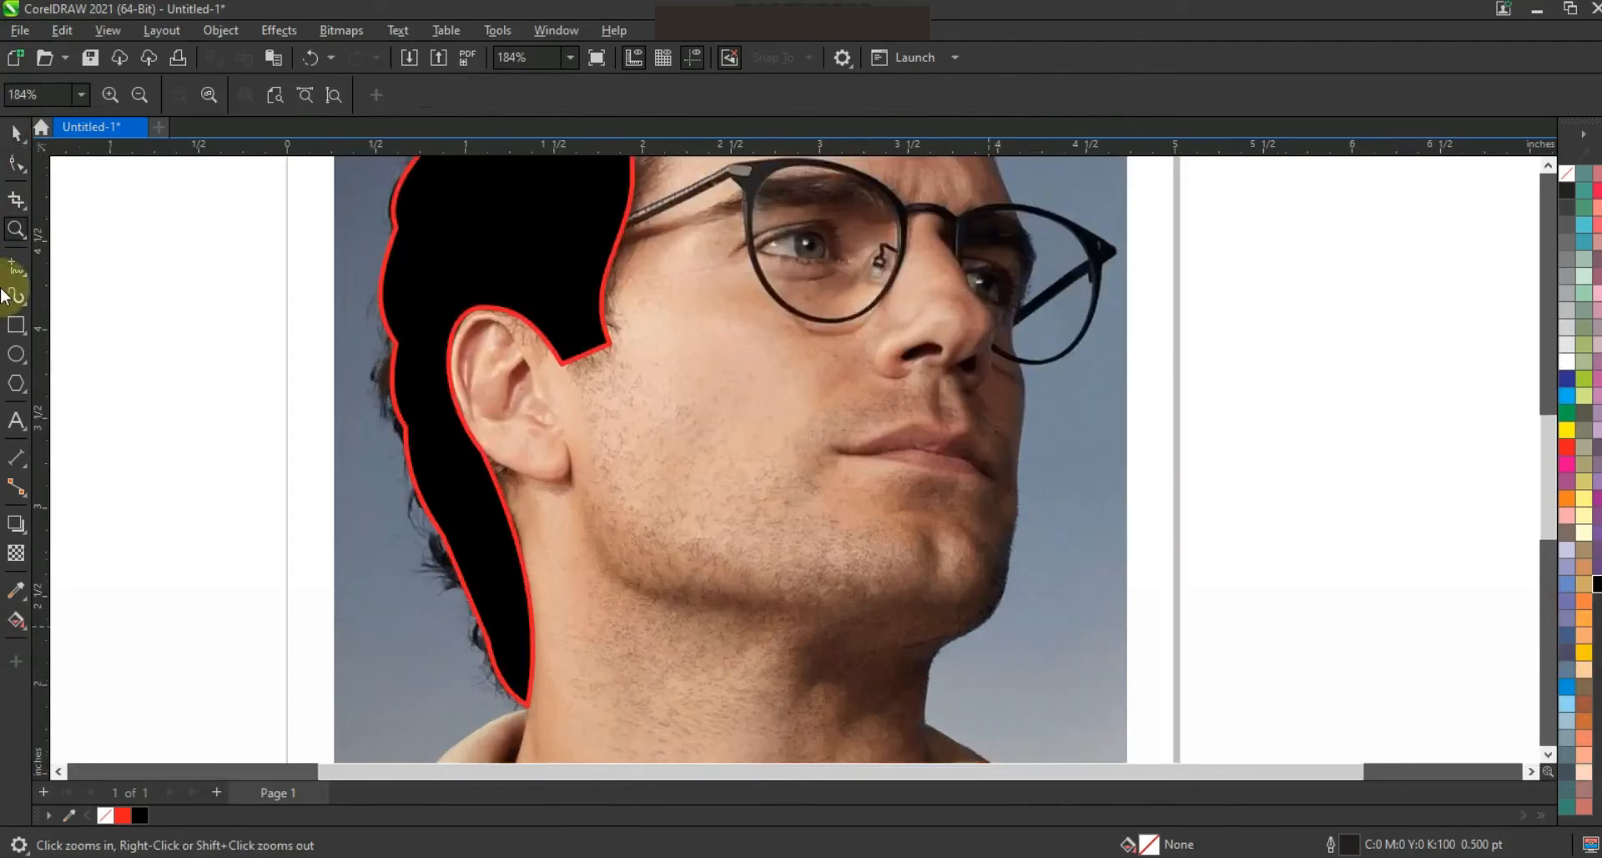
left_click(567, 444)
left_click(689, 552)
left_click(688, 532)
left_click(889, 587)
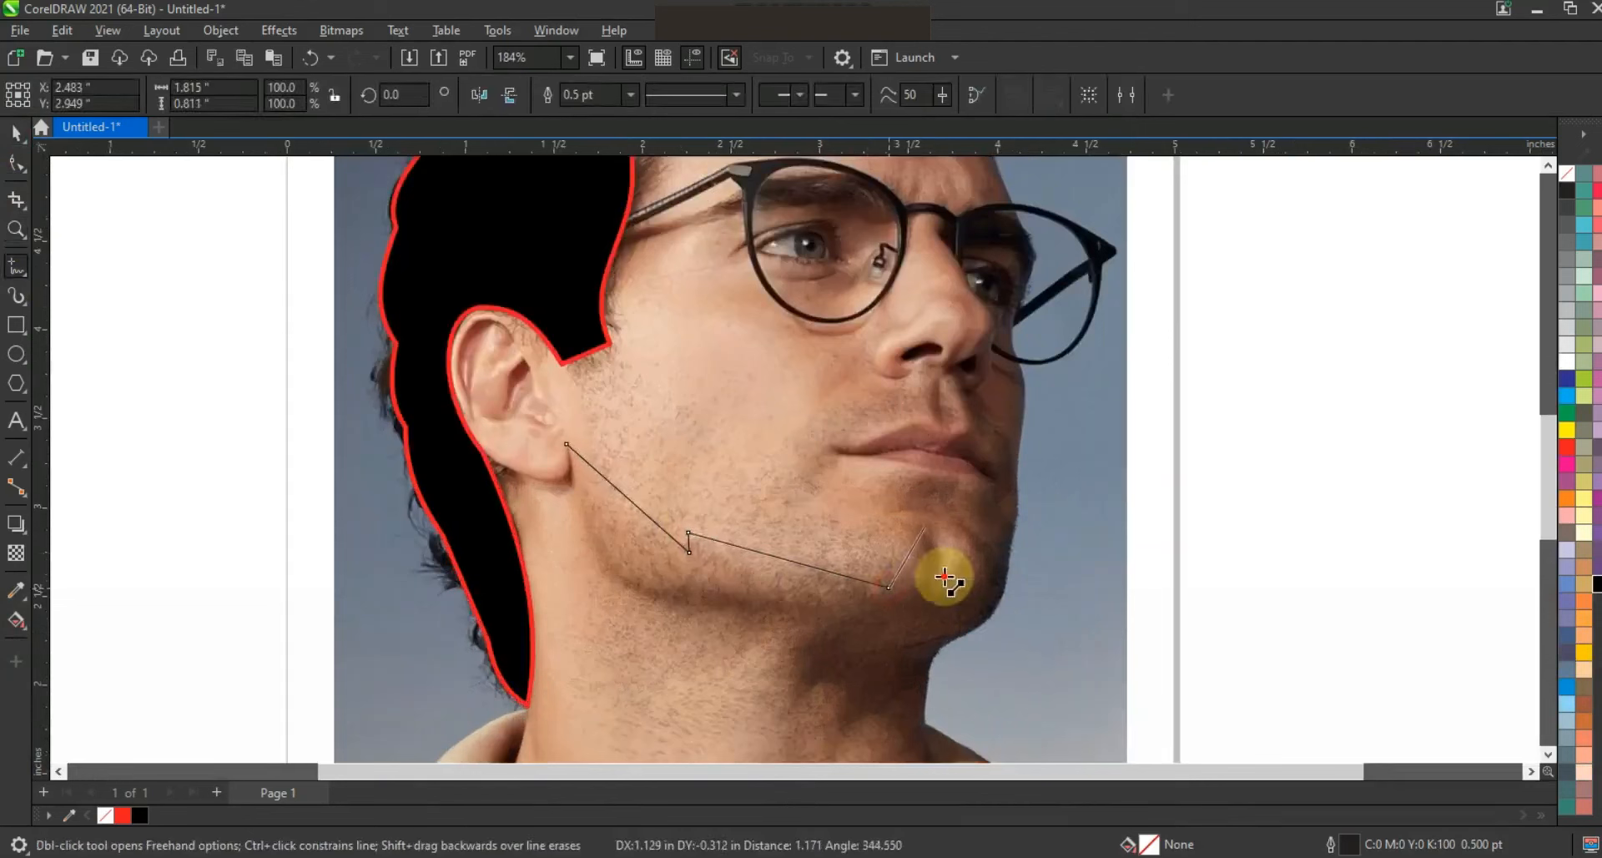
left_click(925, 522)
left_click(943, 575)
left_click(959, 516)
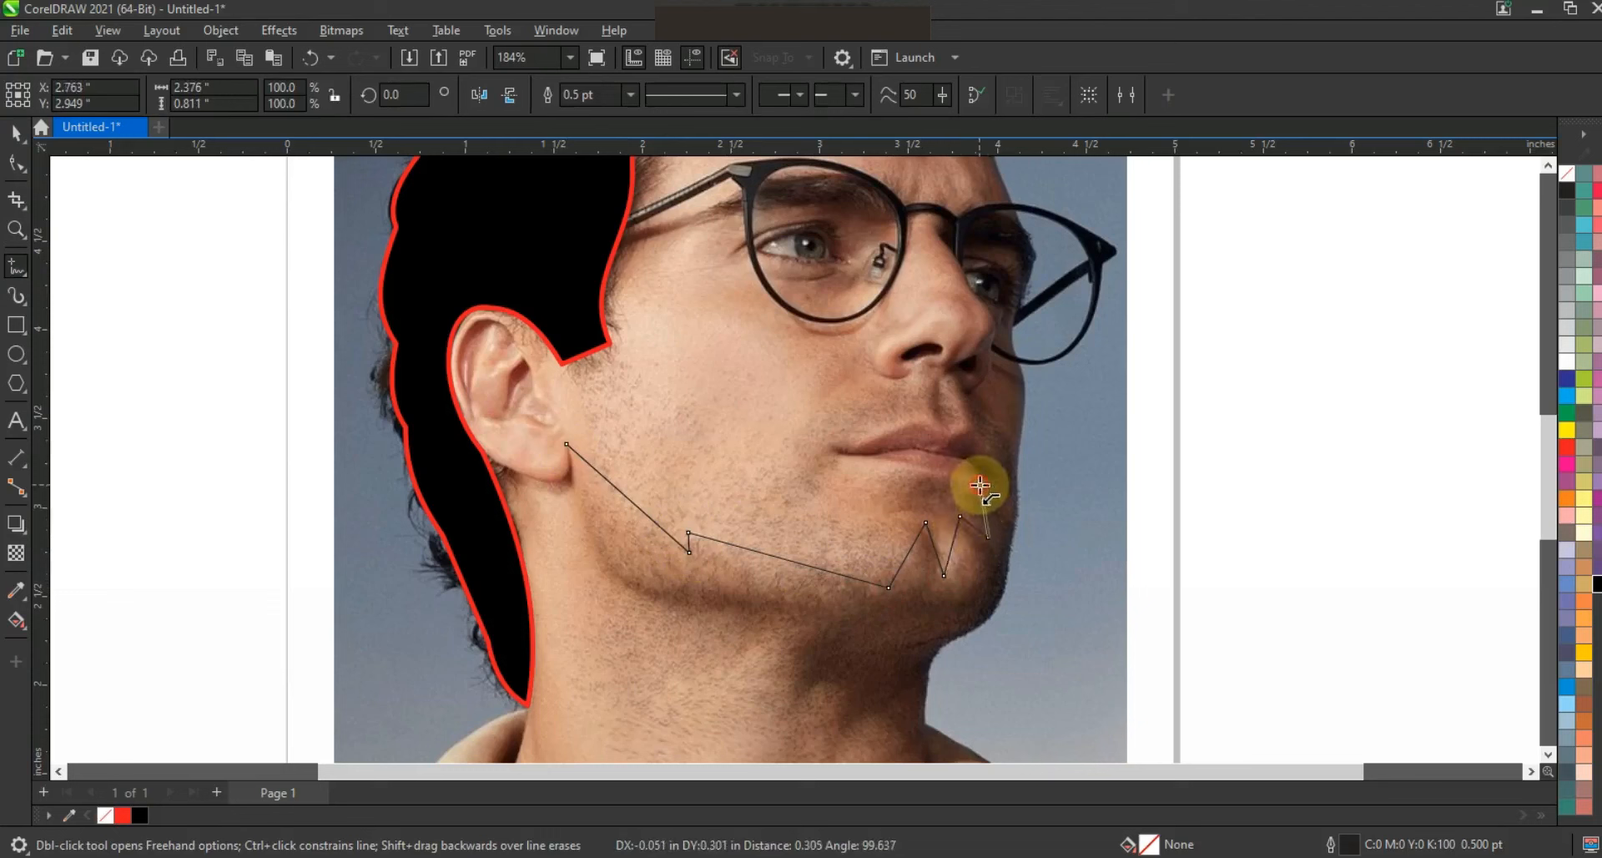
Continue the shadow outline up beside the mouth to the nose, then down the face's far edge to the neck
left_click(965, 391)
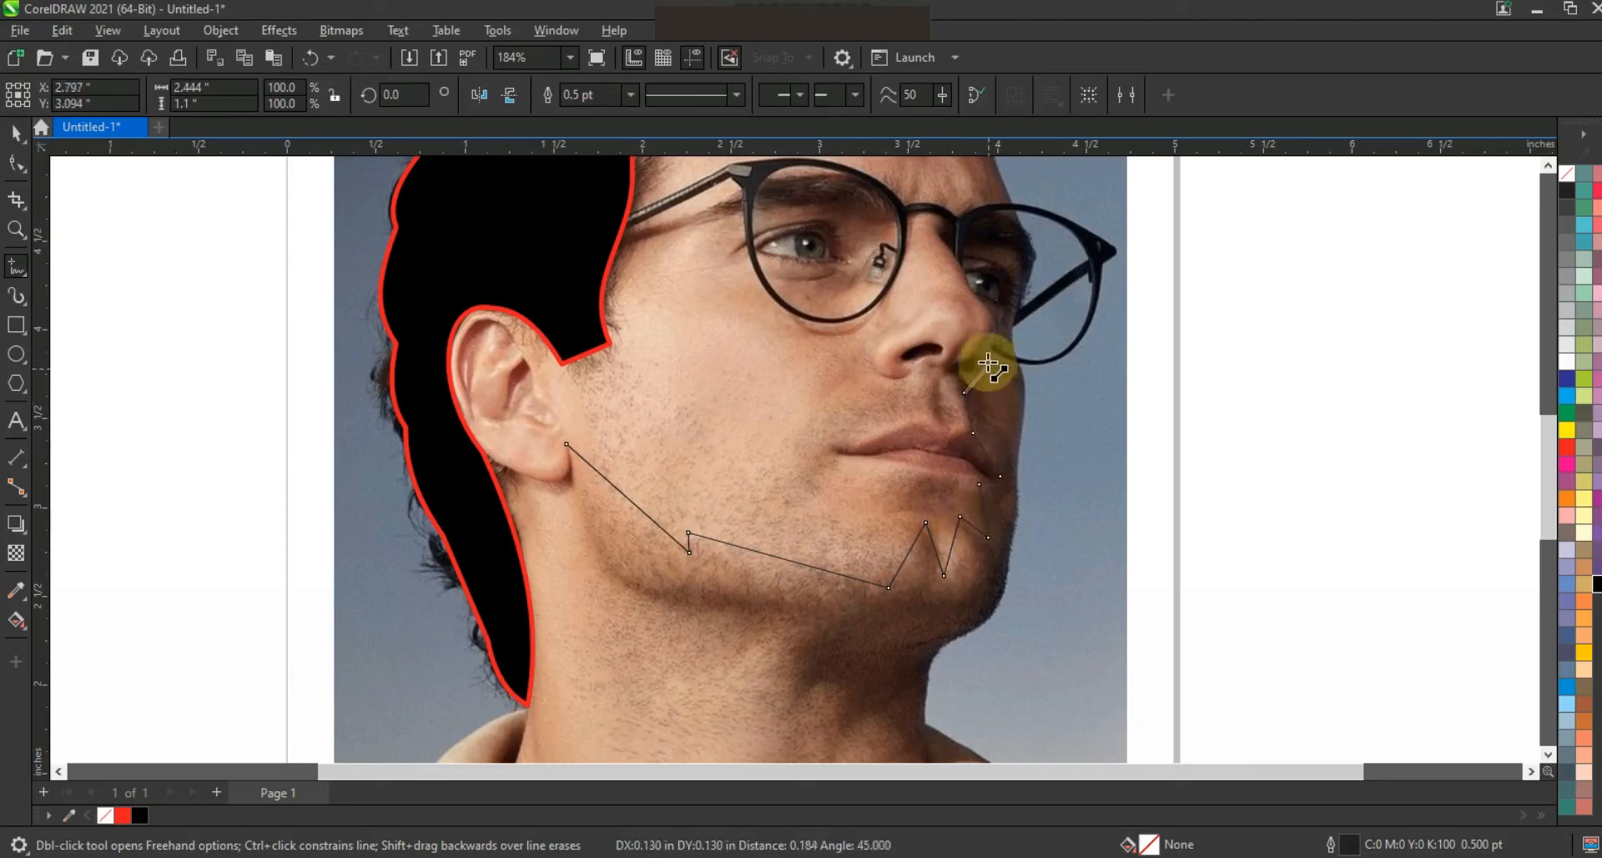
left_click(1020, 366)
left_click(1018, 477)
left_click(1006, 555)
left_click(949, 637)
left_click(926, 716)
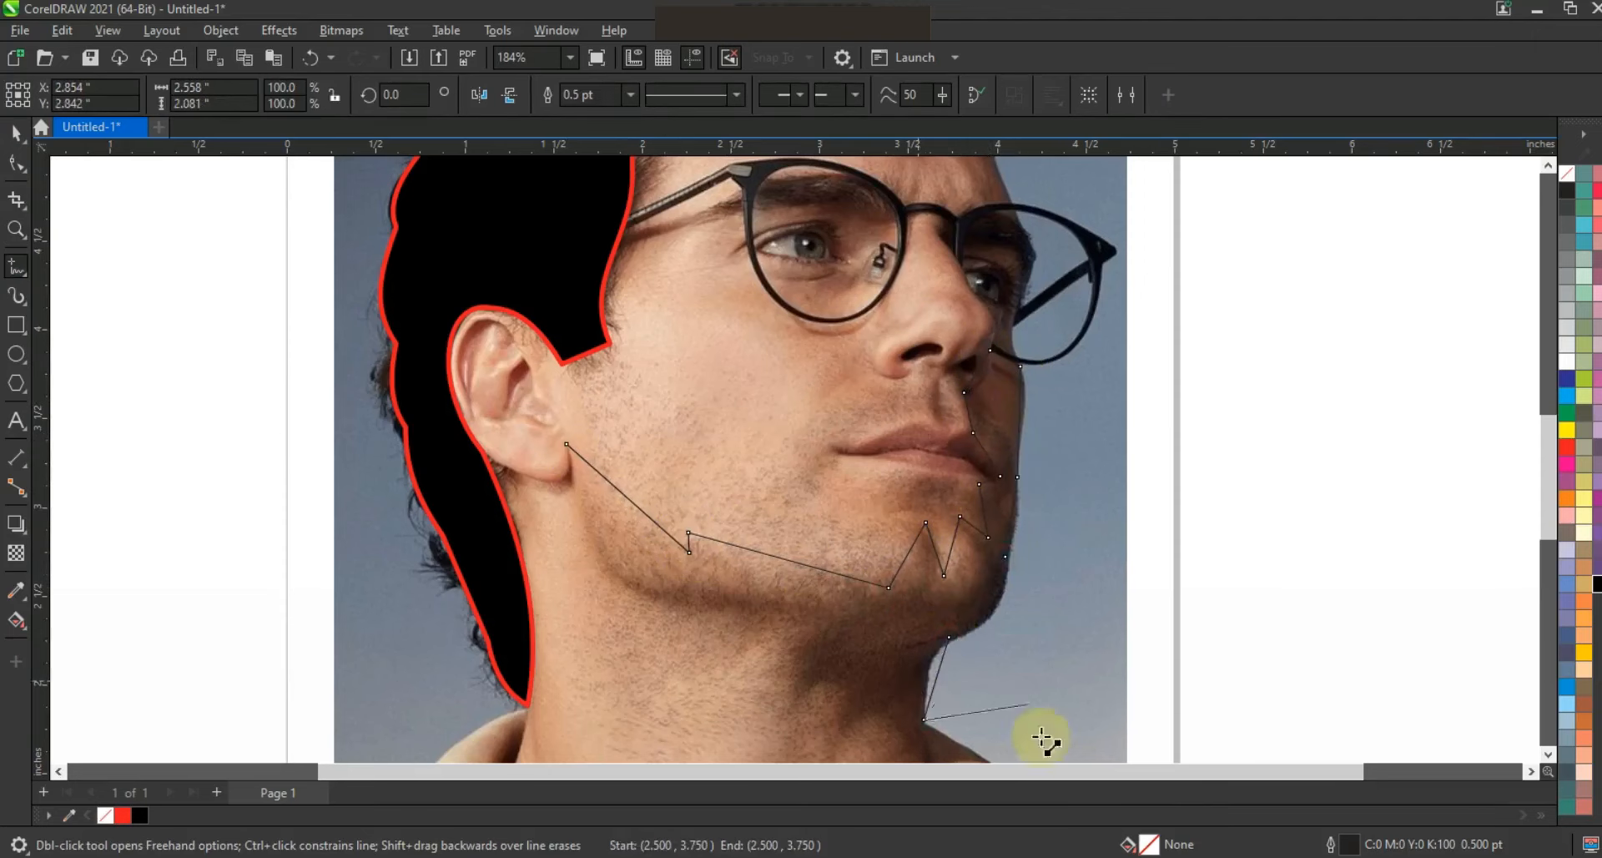
Close the shadow outline across the neck and under the jaw back to its starting point at the earlobe
scroll(1026, 709, "down", 3)
key("space")
left_click(846, 623)
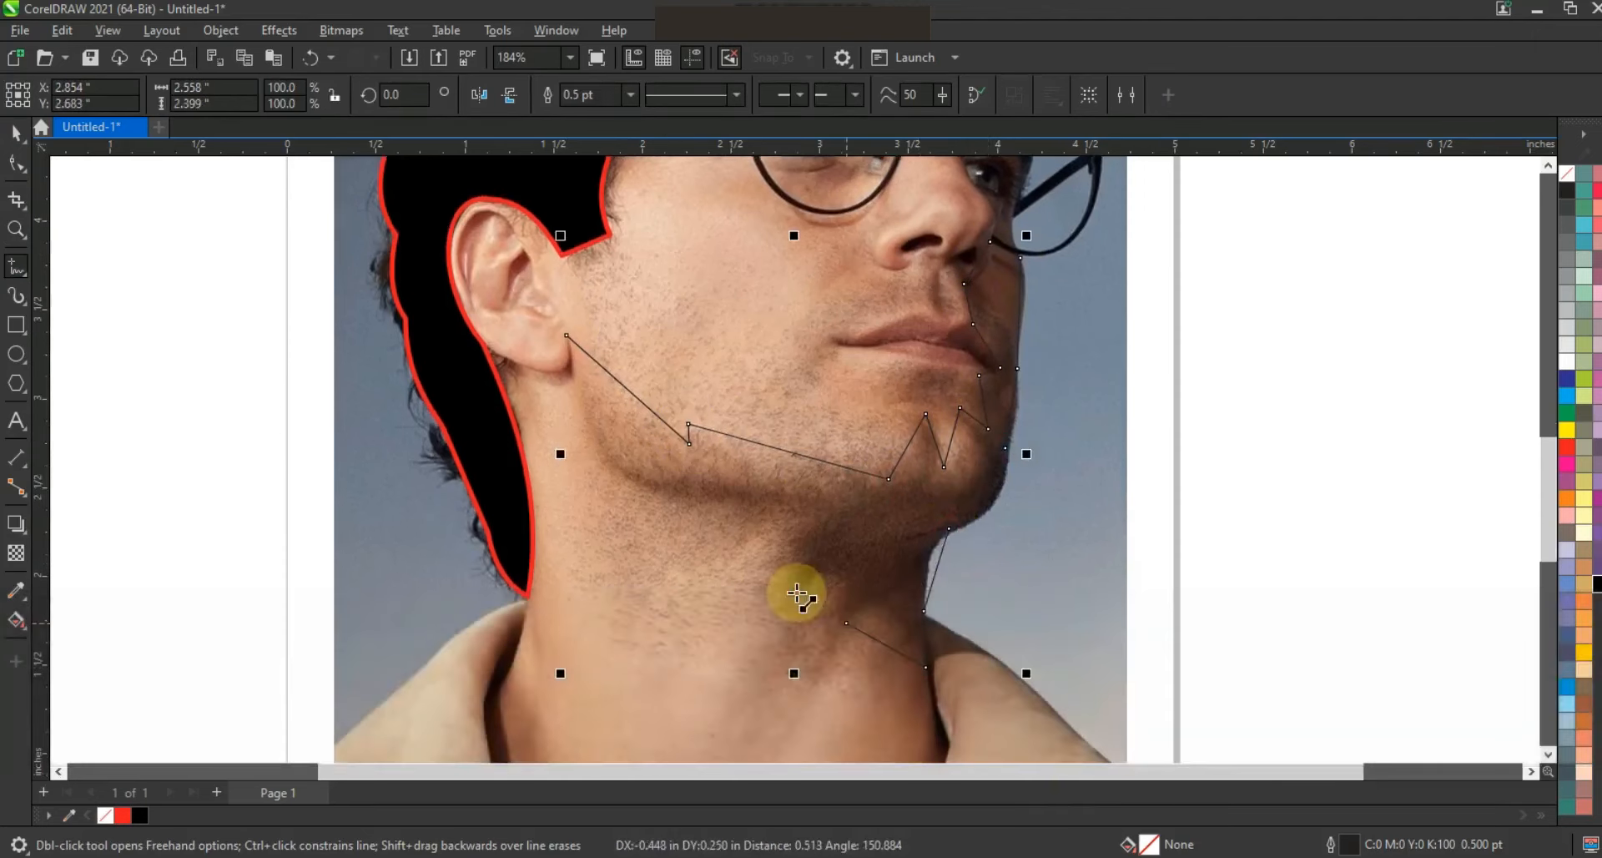
left_click(815, 515)
left_click(567, 337)
Convert the jaw shadow outline to curves and bend its segments along the jaw, chin and mouth side
left_click(17, 163)
left_click(302, 101)
mouse_move(626, 435)
left_mouse_down()
mouse_move(607, 444)
mouse_move(624, 418)
left_mouse_up()
left_click_drag(766, 445, 759, 457)
left_click_drag(903, 453, 991, 402)
left_click_drag(982, 342, 990, 341)
left_click_drag(975, 267, 1024, 293)
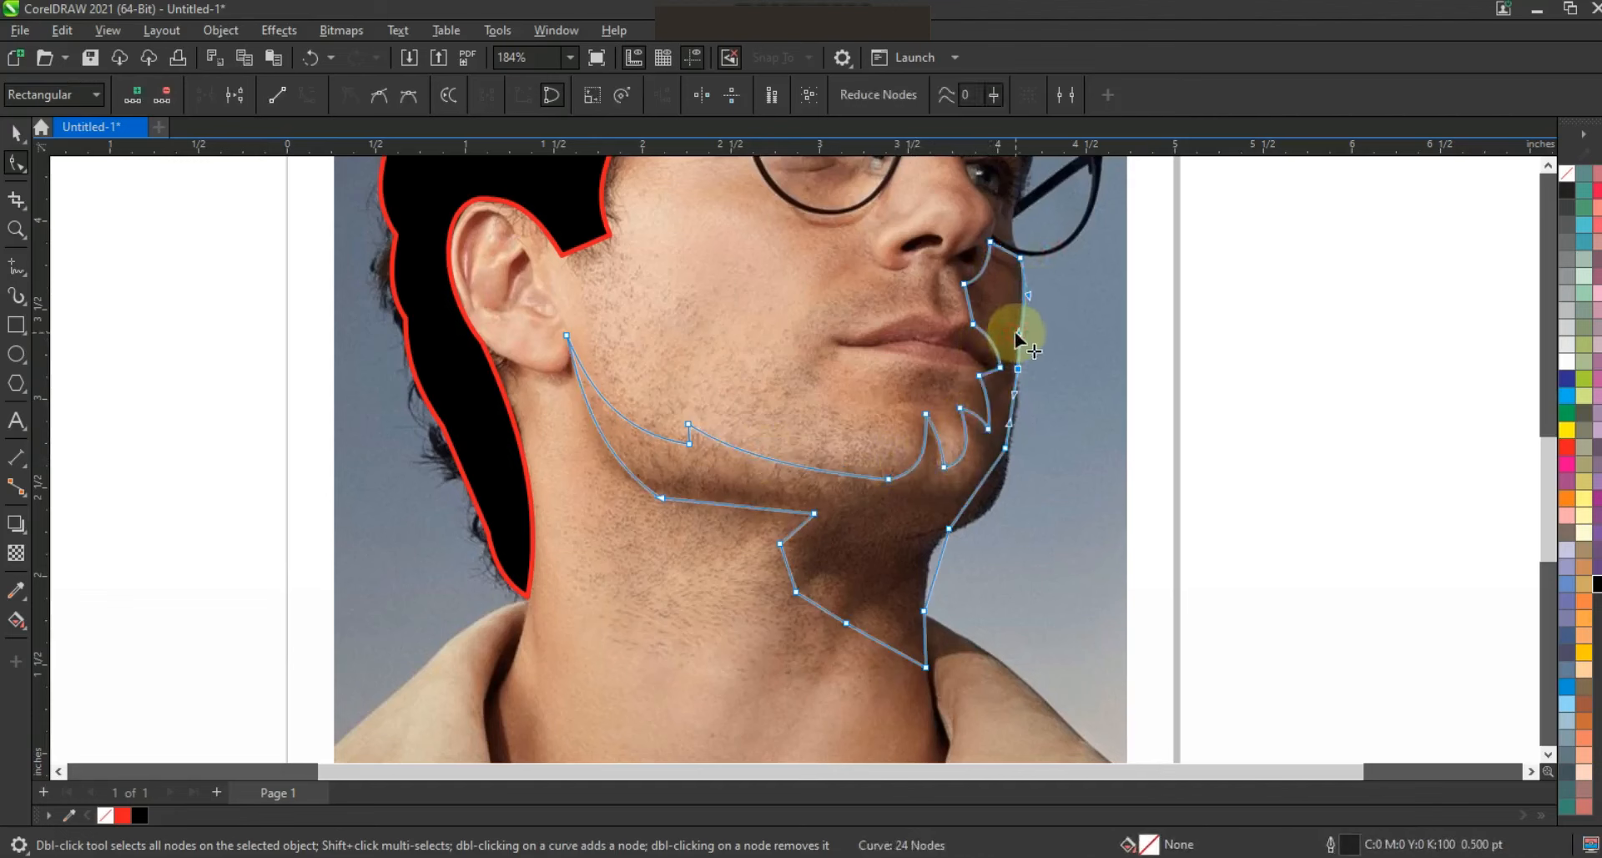
Curve the shadow outline along the far cheek, under the chin and around the scalloped neck edge
left_click_drag(1012, 404, 1017, 403)
mouse_move(999, 486)
left_mouse_down()
mouse_move(968, 499)
mouse_move(1005, 493)
left_mouse_up()
left_click_drag(946, 546, 923, 571)
left_click_drag(784, 568, 829, 582)
left_click_drag(871, 636, 878, 611)
left_click(715, 508)
Fill the jaw shadow shape with magenta
left_click(14, 140)
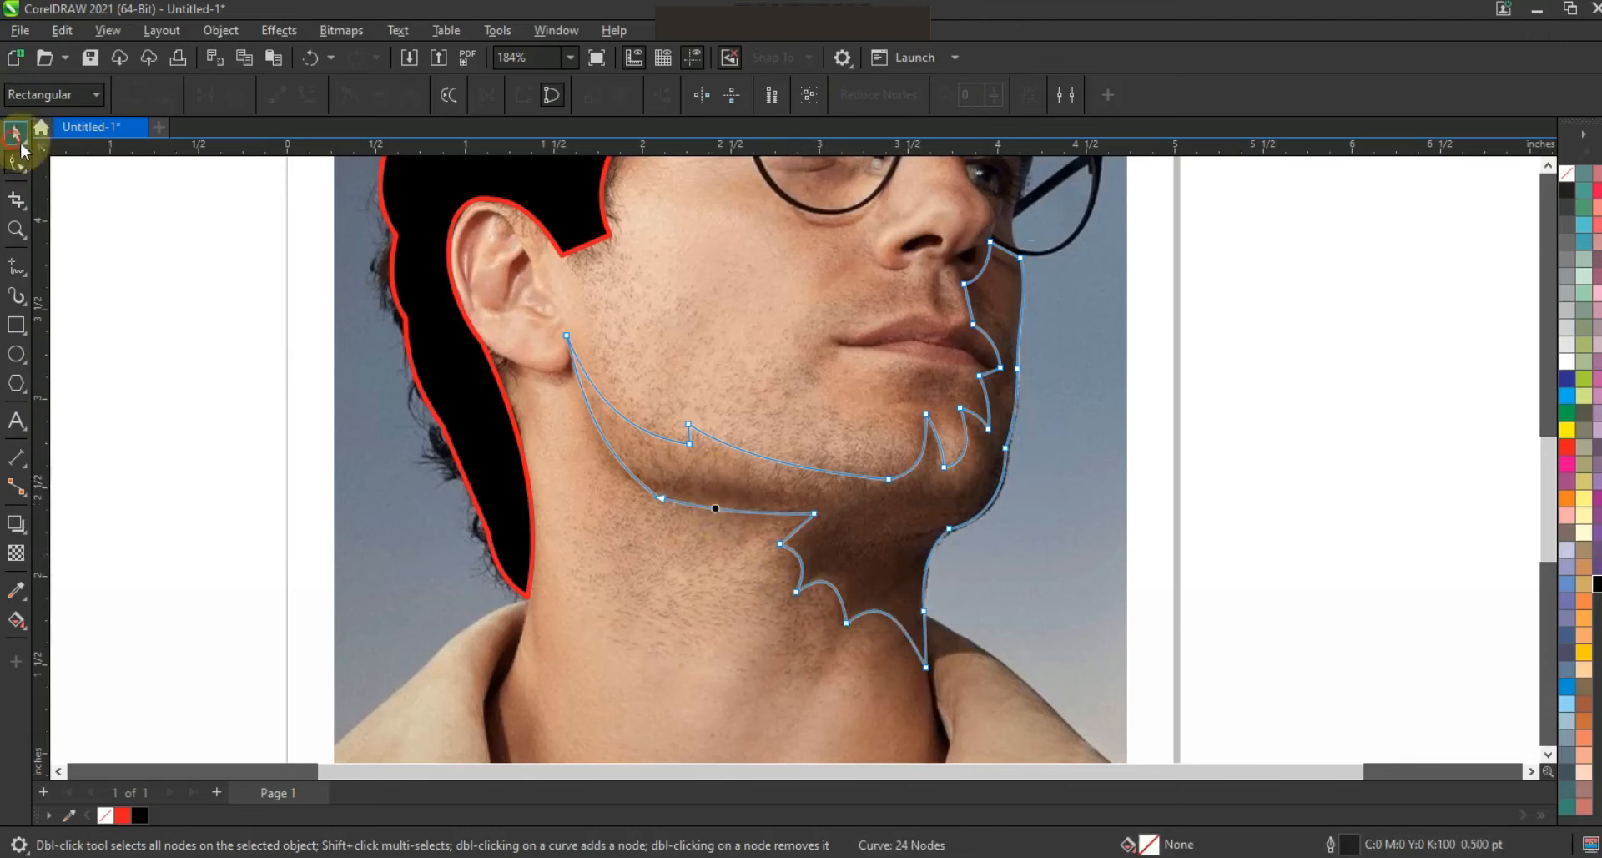
scroll(500, 517, "down", 3)
left_click(1566, 463)
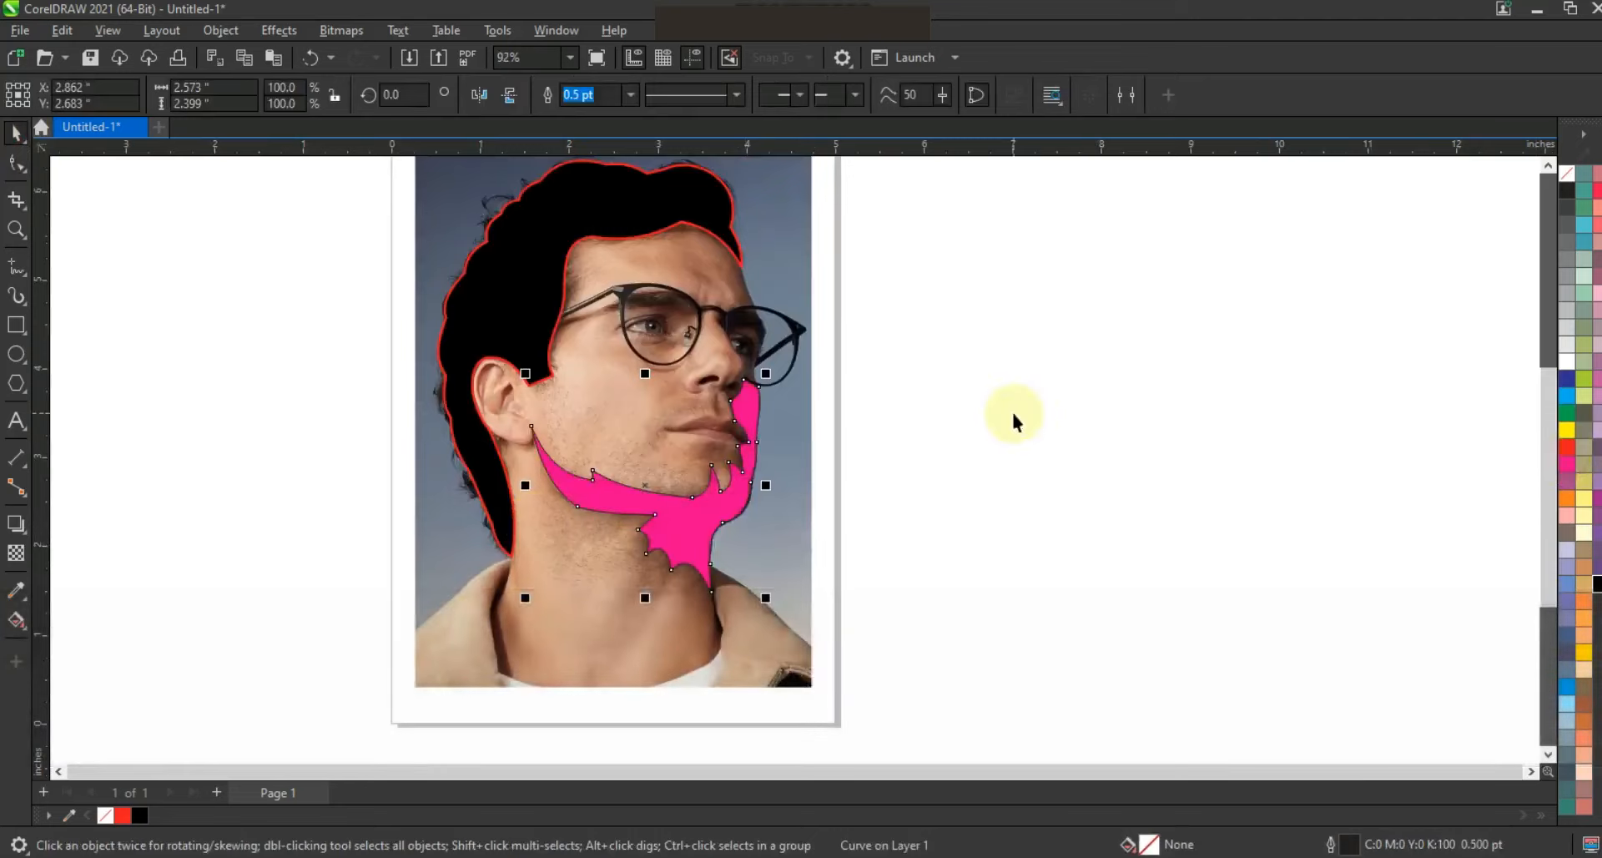
left_click(981, 455)
Draw a thin closed freehand shape across the earlobe, from the hair's edge to the tip of the jaw shadow
left_click(16, 228)
left_click(829, 525)
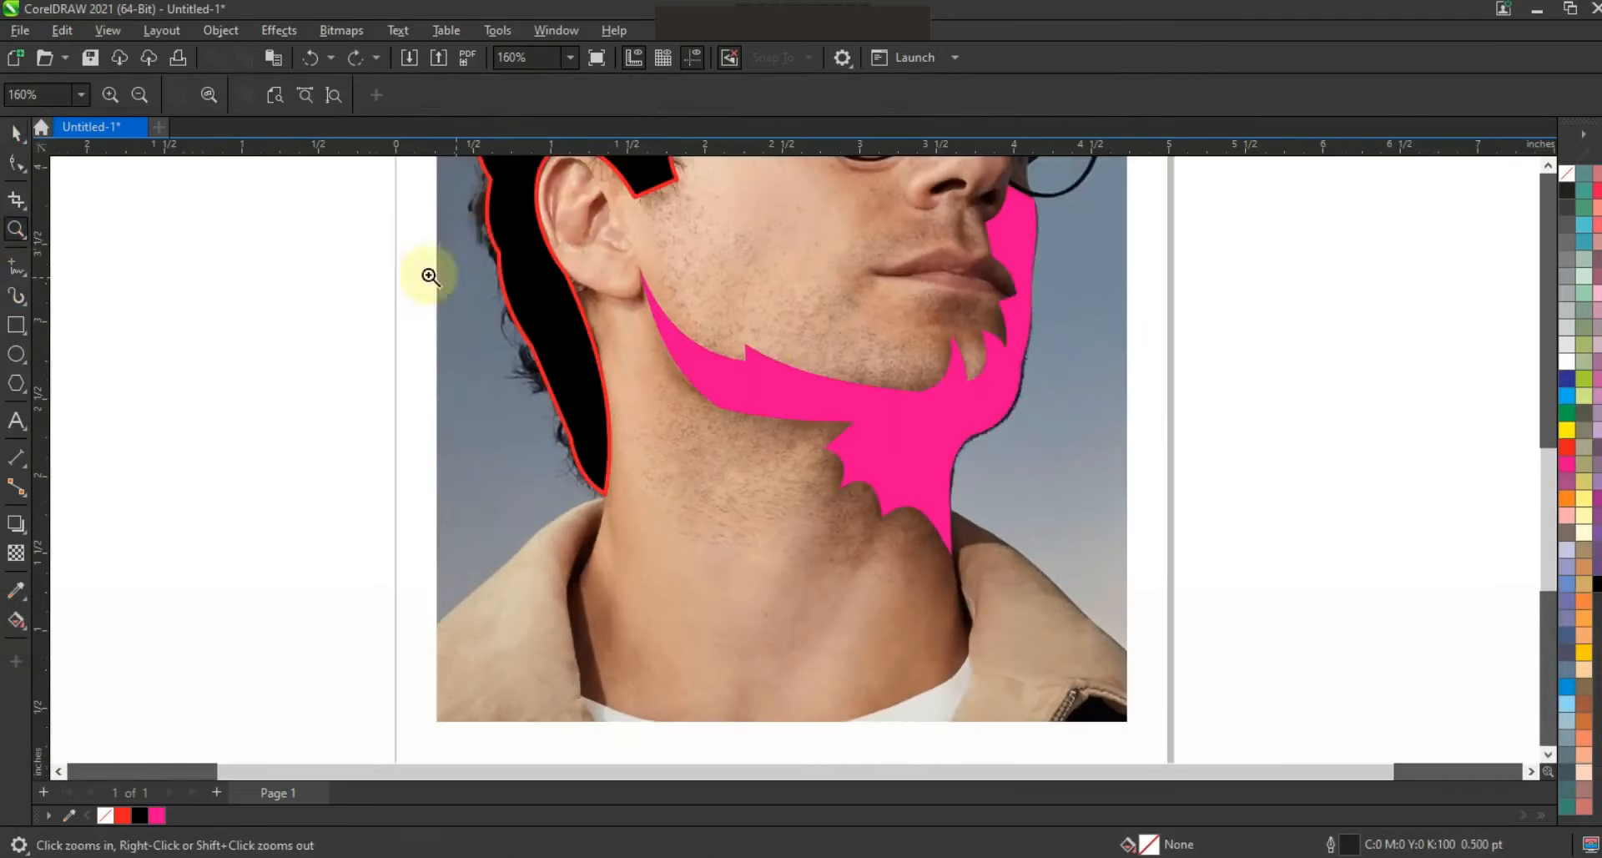
left_click(493, 389)
key("F5")
left_click(477, 362)
double_click(684, 356)
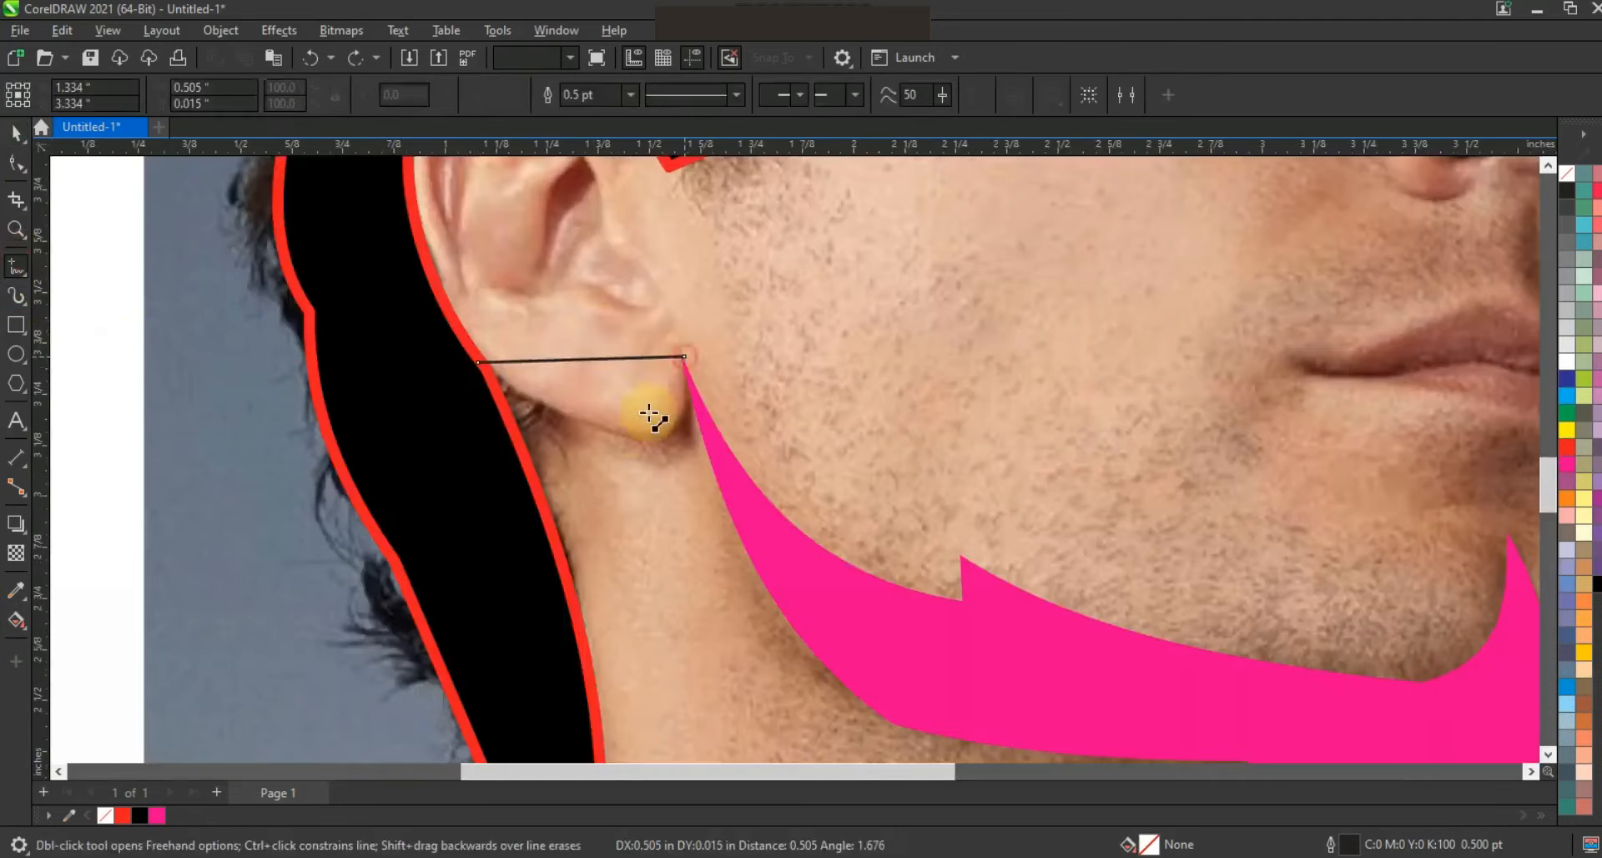
left_click(489, 365)
Bend the earlobe shape's edges to follow the underside of the lobe and fill it with magenta
left_click(16, 163)
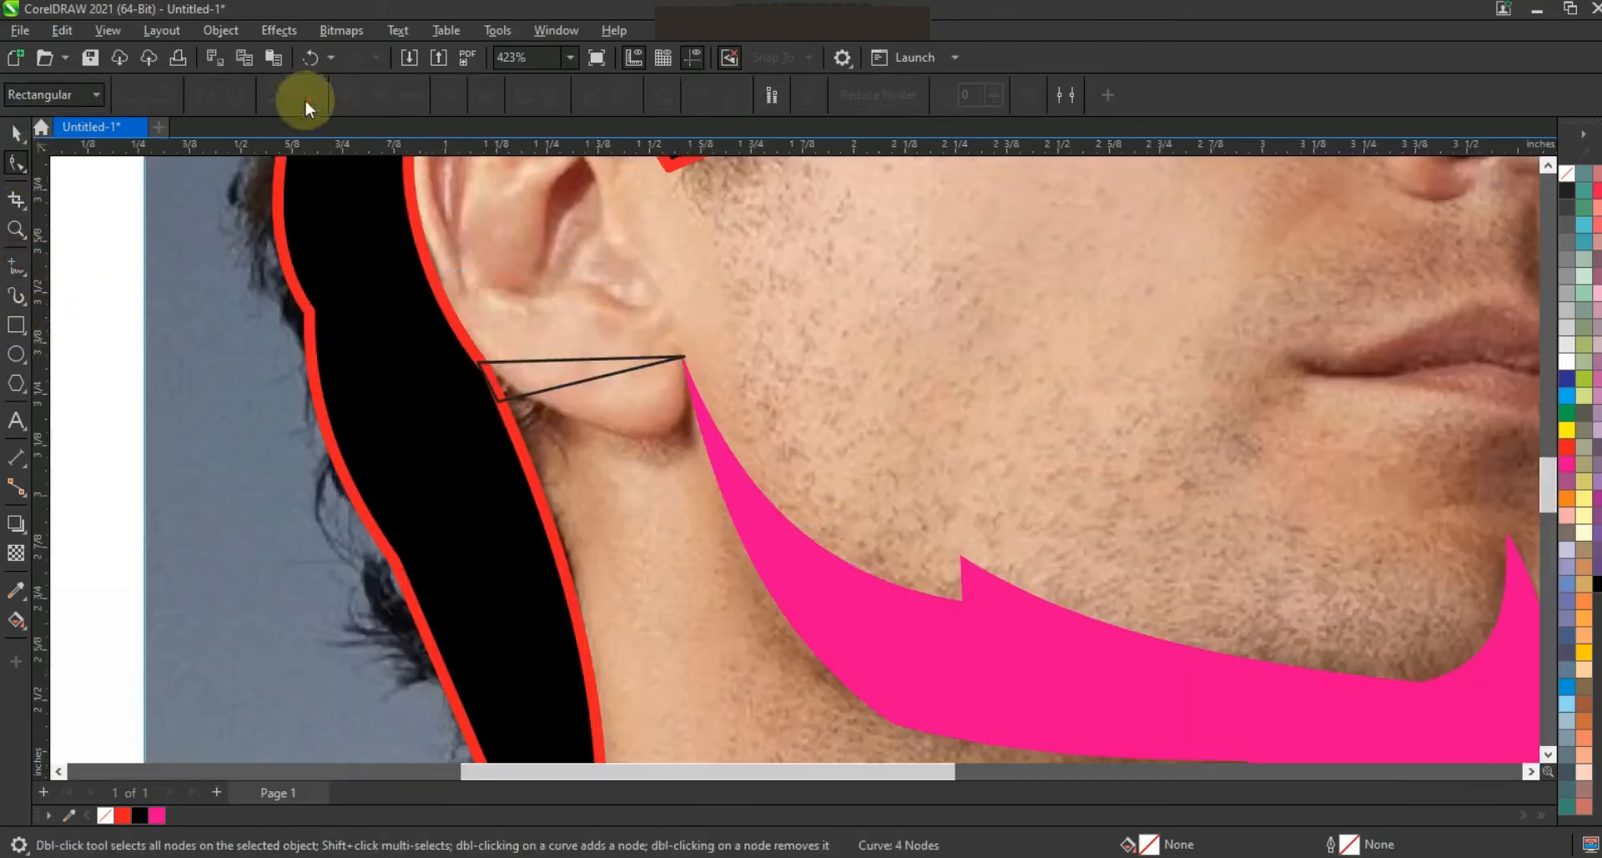
left_click_drag(682, 417, 733, 405)
mouse_move(647, 441)
left_mouse_down()
mouse_move(672, 455)
mouse_move(654, 429)
left_mouse_up()
left_click(15, 132)
left_click(156, 815)
key("F3")
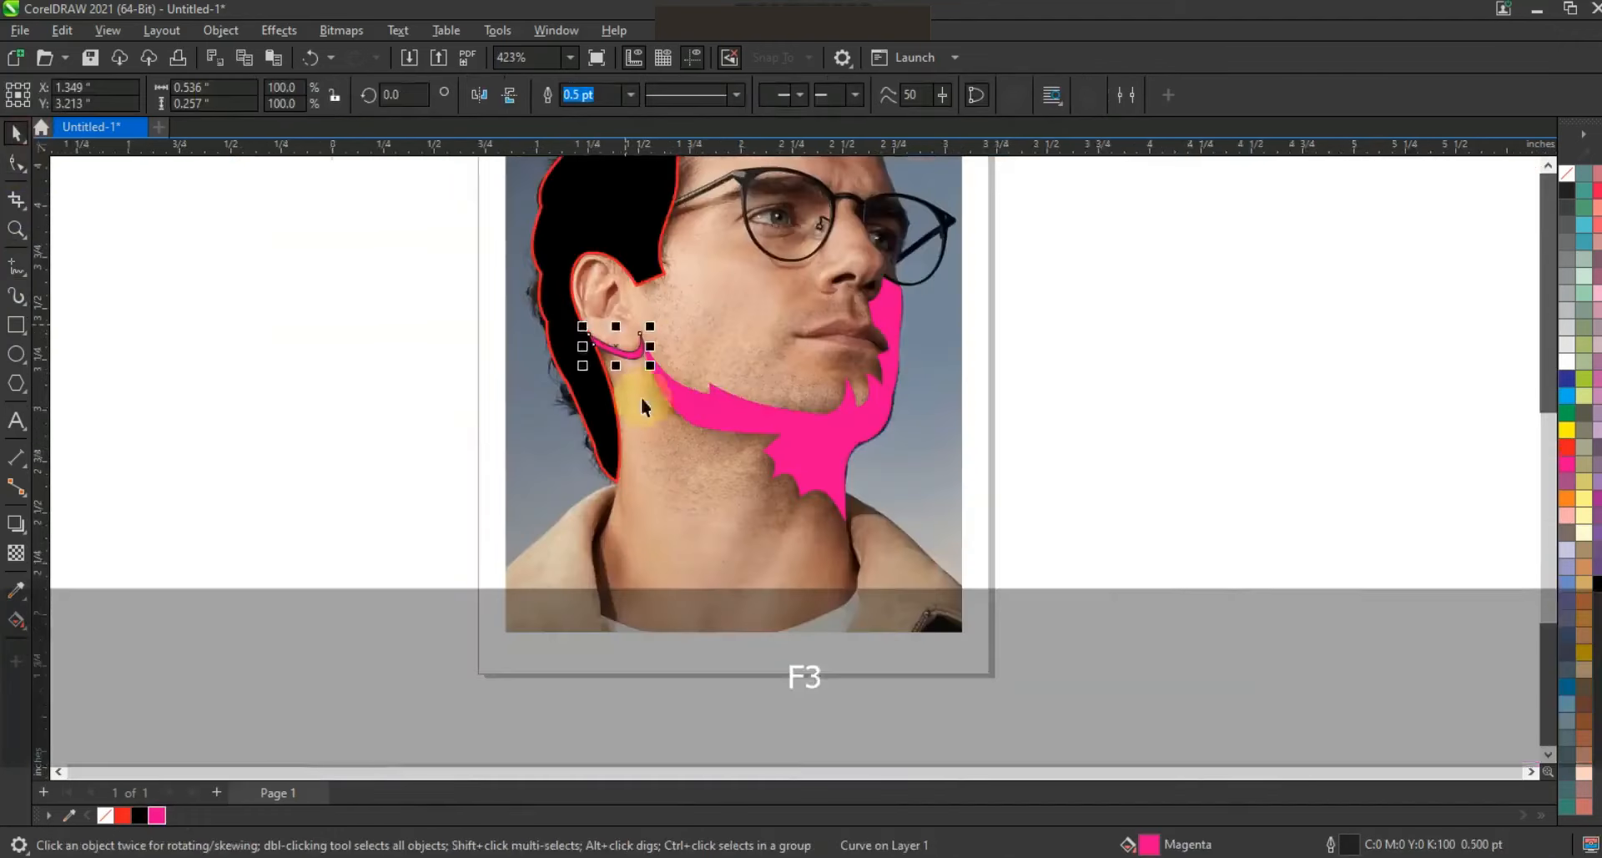
key("Escape")
Draw a closed freehand outline around the upper lip, from the mouth corner to the jaw shadow's tip and back
left_click(16, 228)
left_click_drag(972, 414, 1032, 451)
left_click_drag(717, 410, 1101, 621)
left_click(19, 268)
left_click(543, 444)
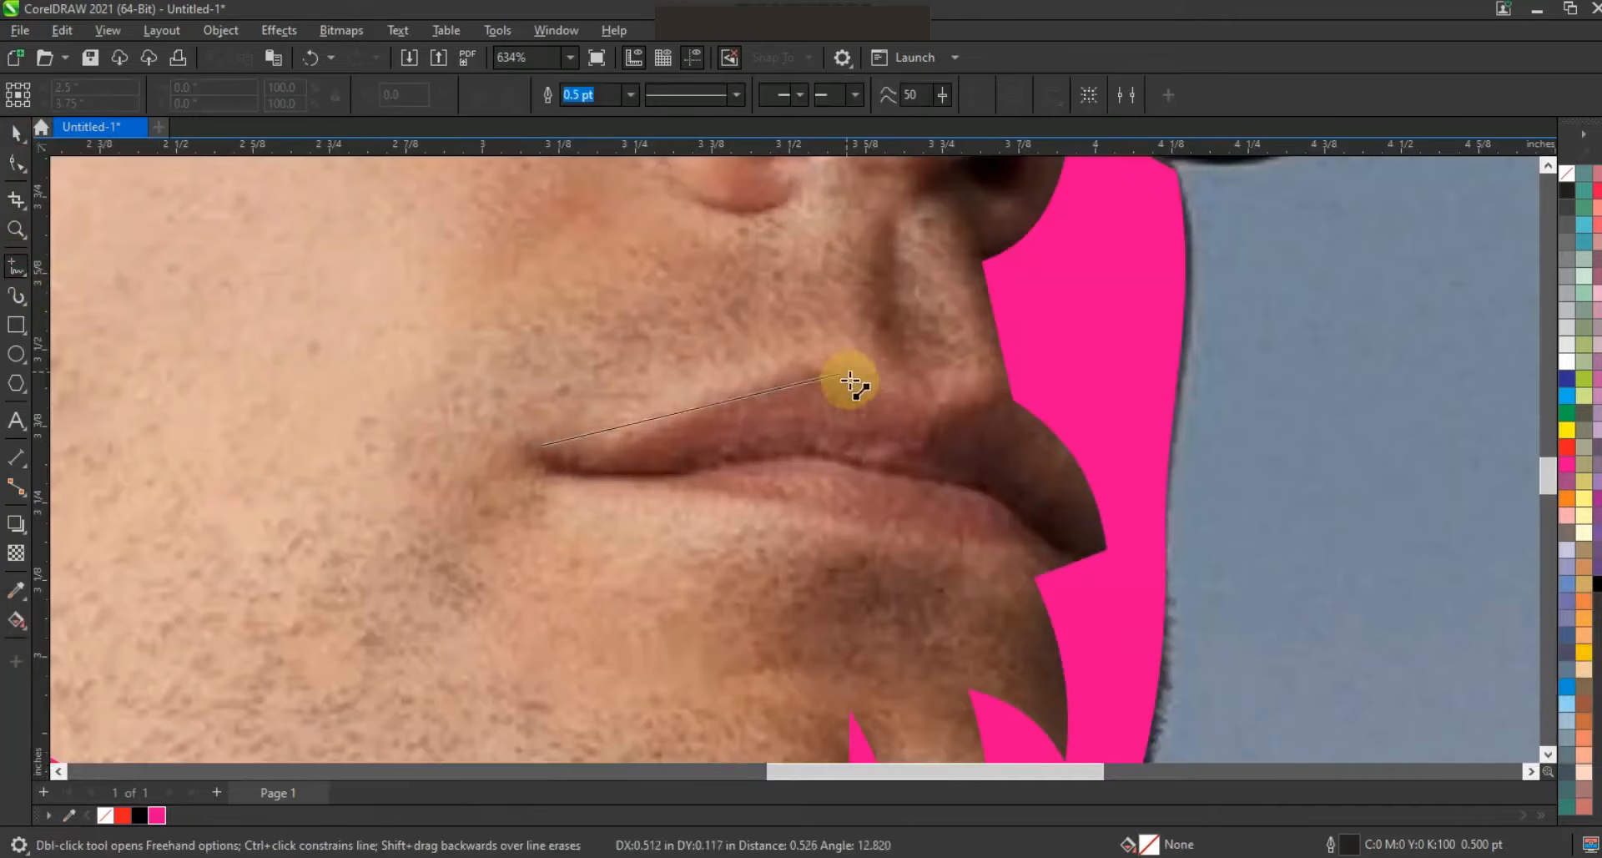
left_click(817, 370)
left_click(926, 414)
left_click(1015, 402)
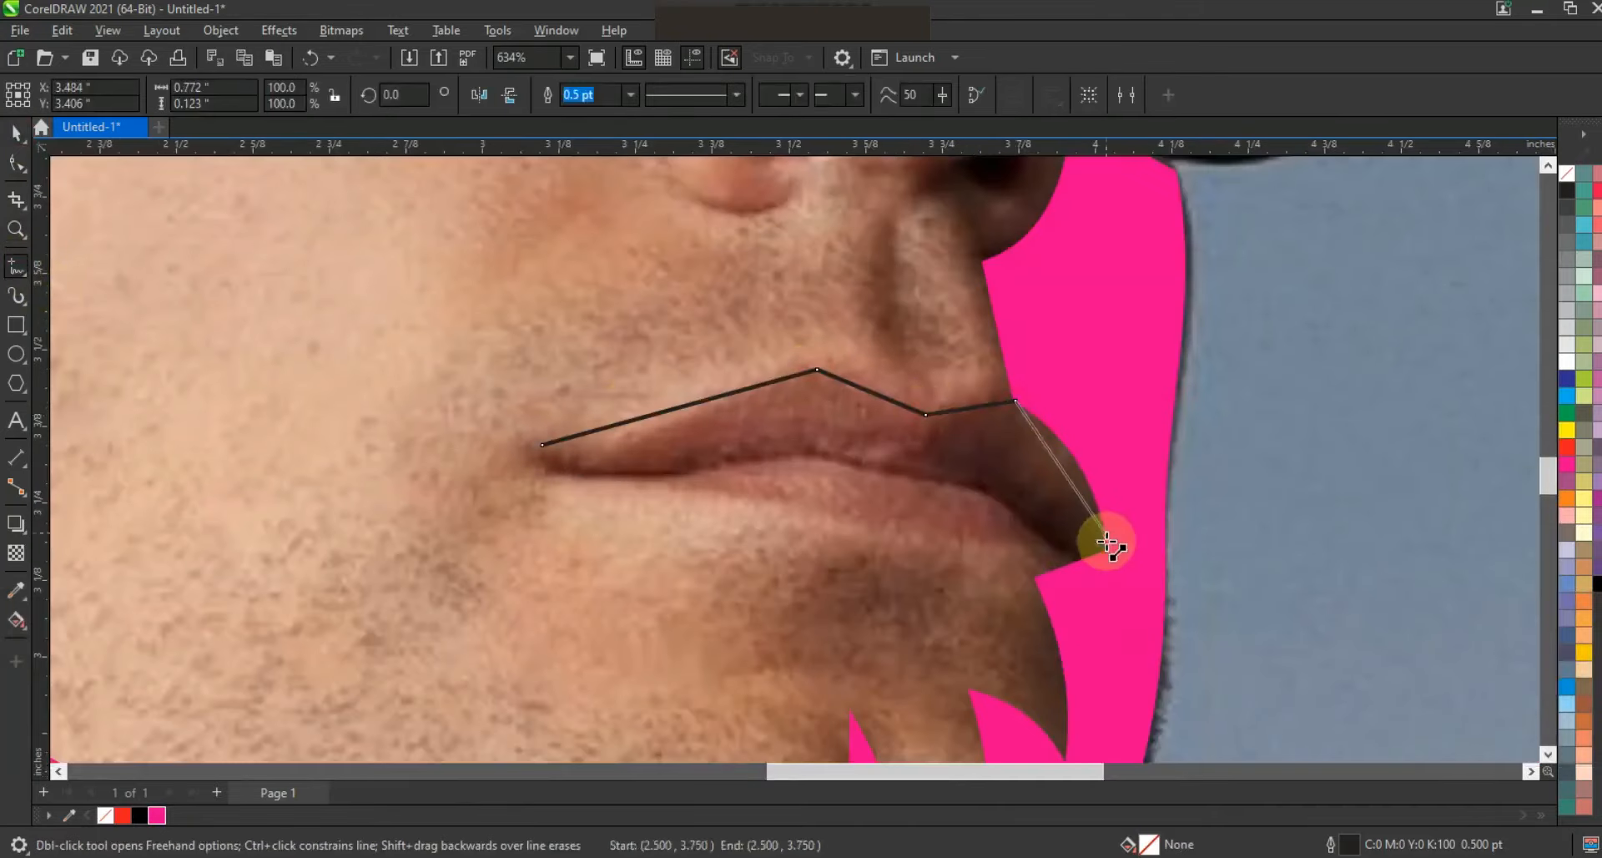
left_click(1109, 548)
left_click(918, 477)
left_click(826, 457)
left_click(543, 445)
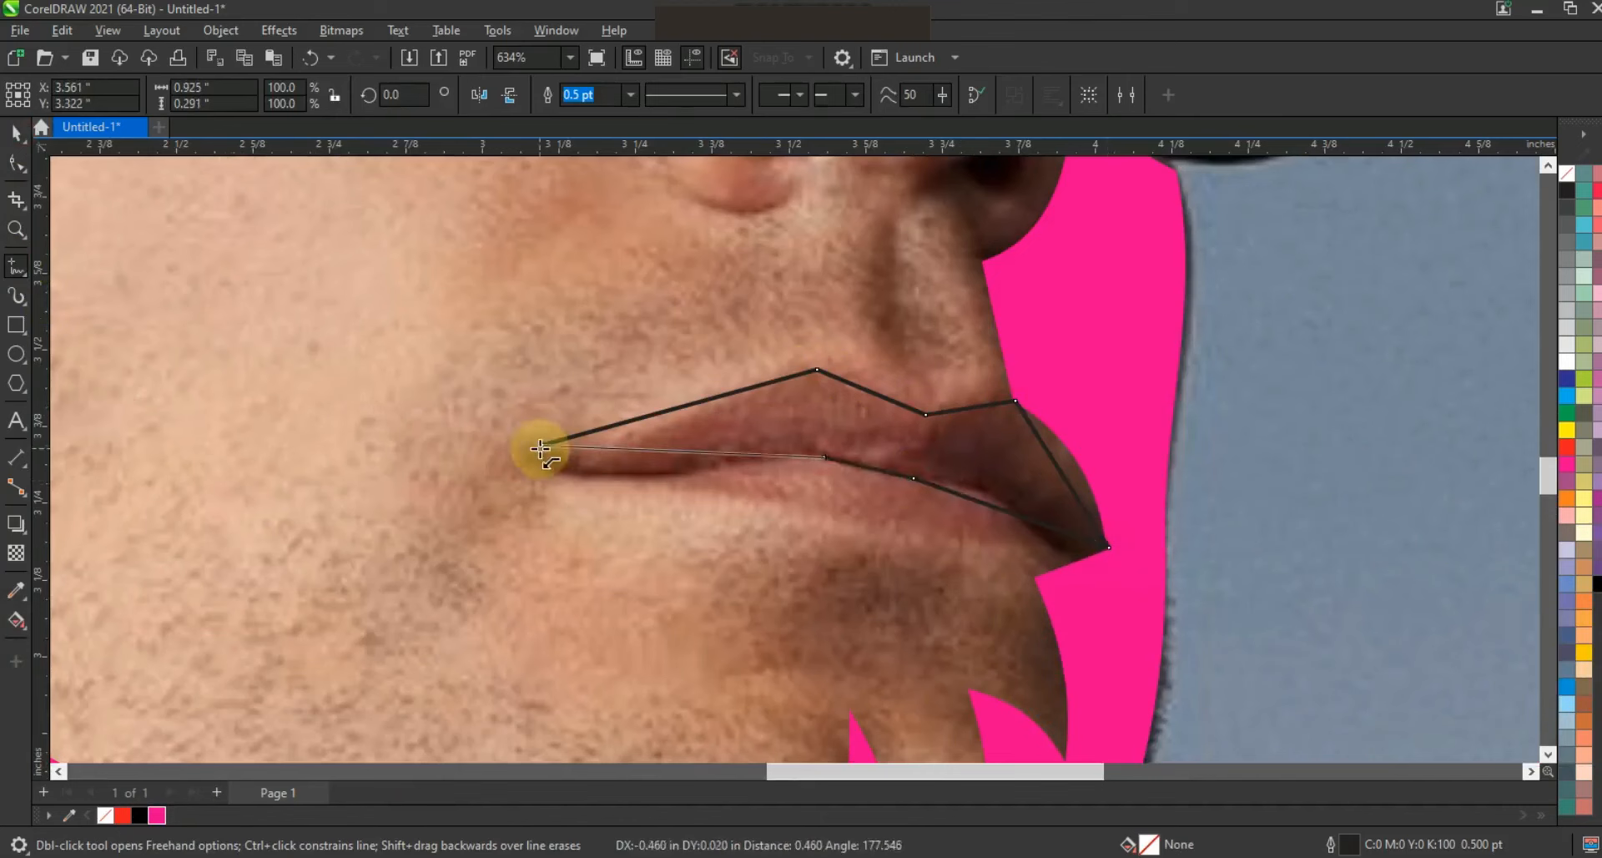
Curve the upper lip outline's segments to follow the lip's far side, top edge and mouth corner
left_click(15, 165)
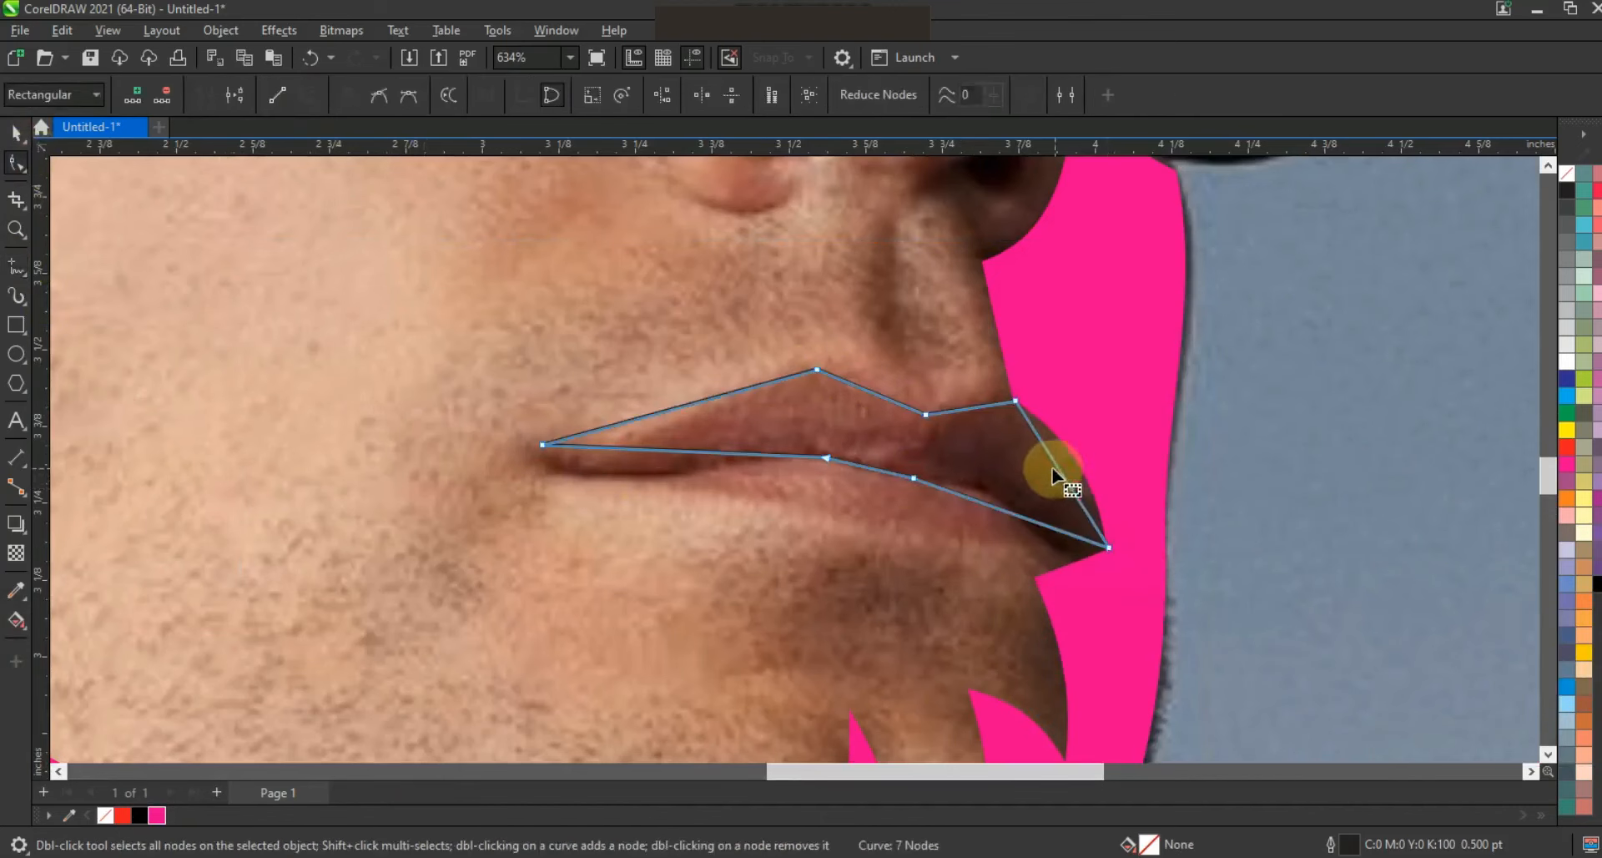
left_click_drag(1059, 467, 1075, 462)
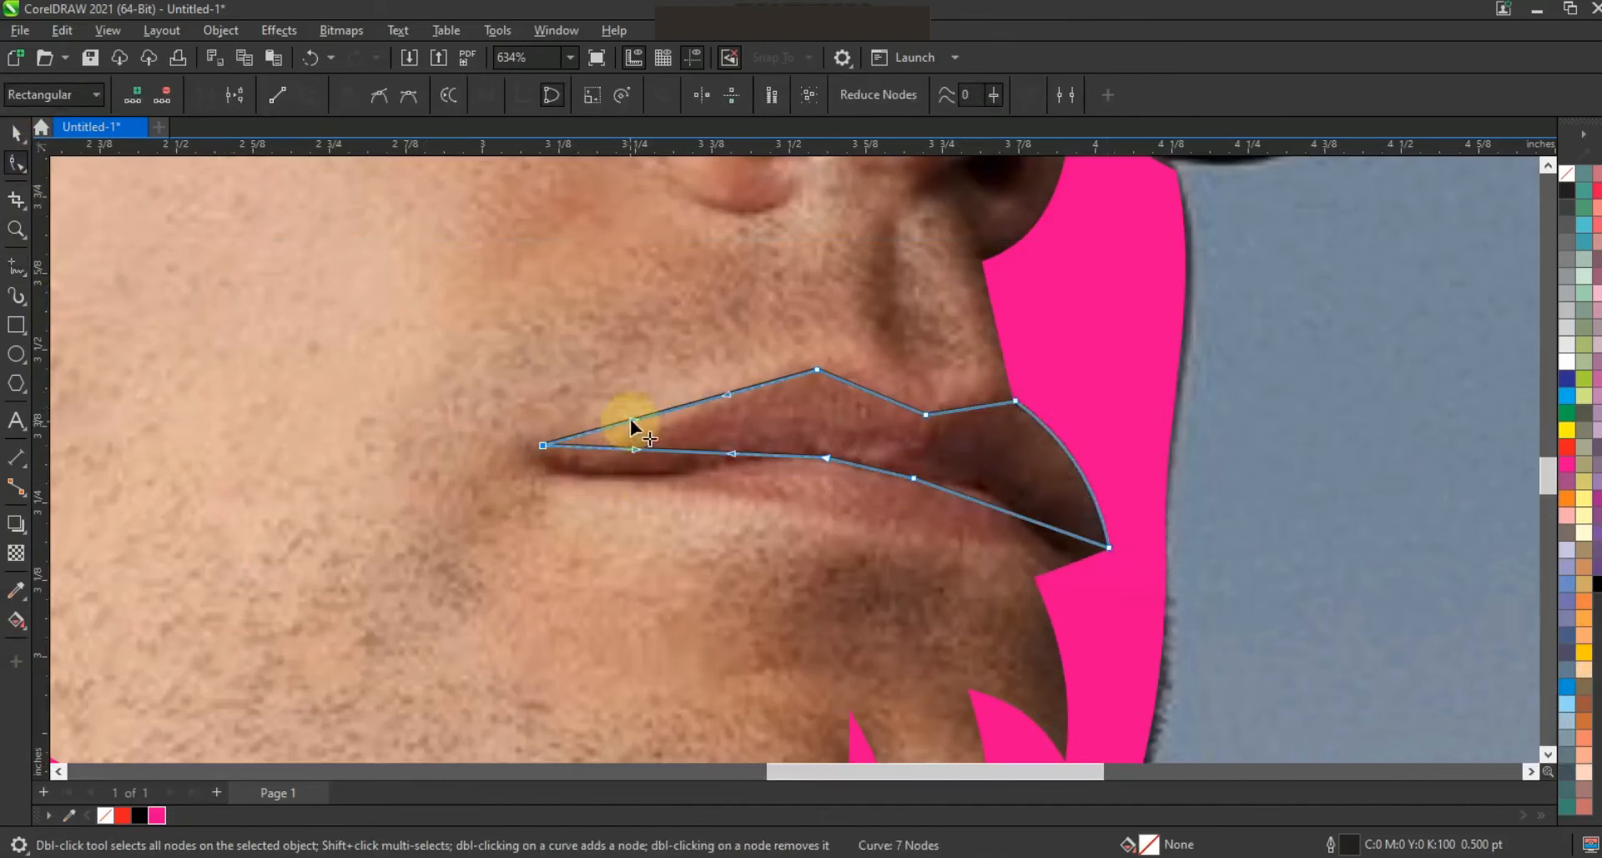
left_click_drag(631, 425, 720, 406)
left_click(844, 375)
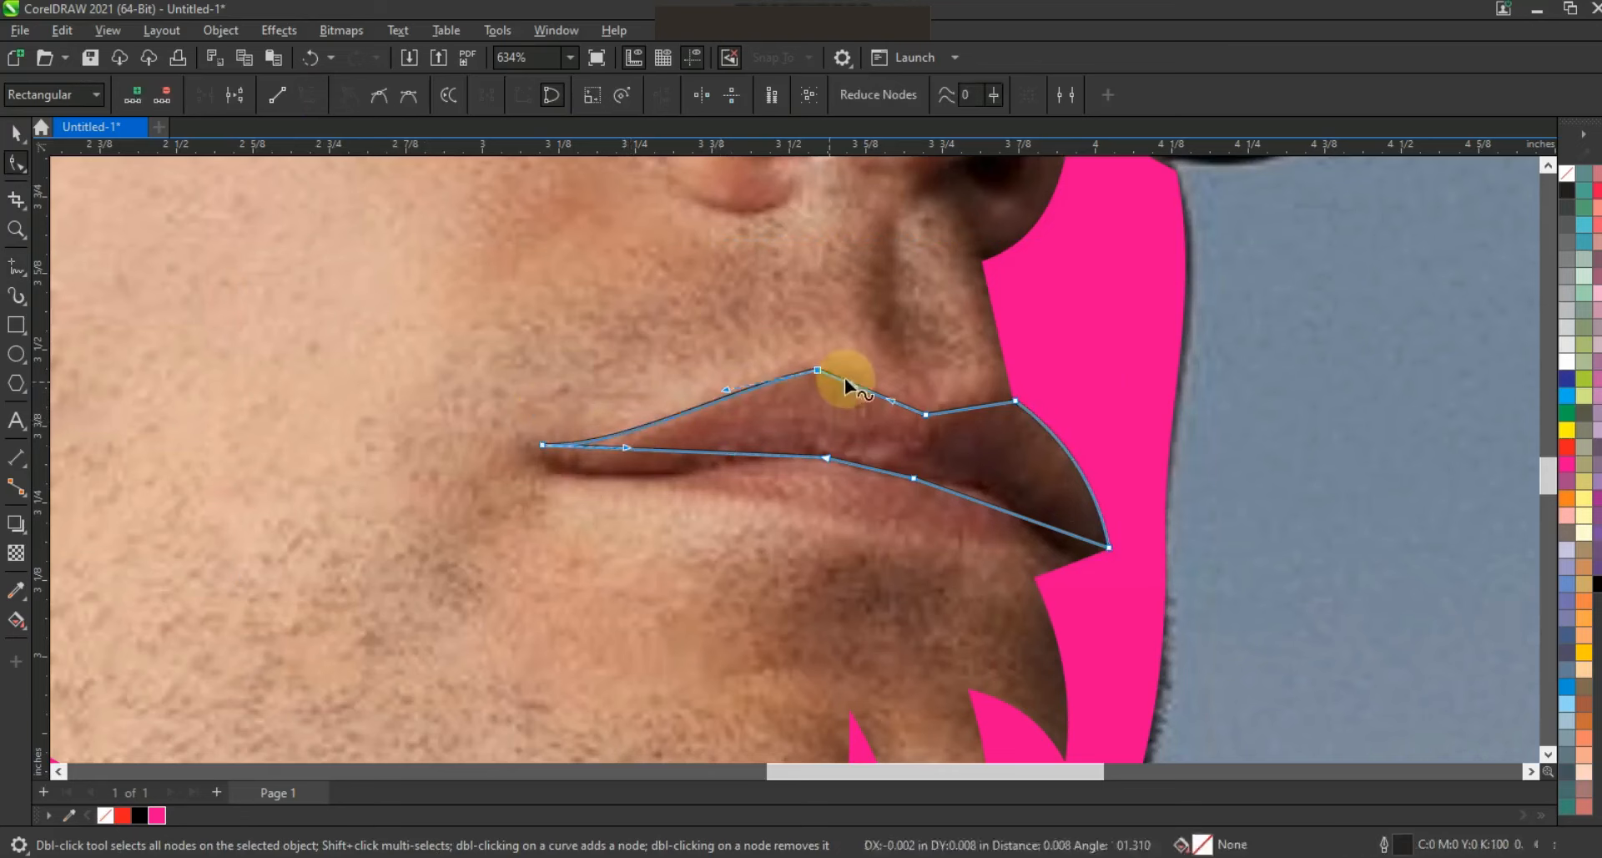
left_click(660, 451)
left_click_drag(639, 450, 589, 501)
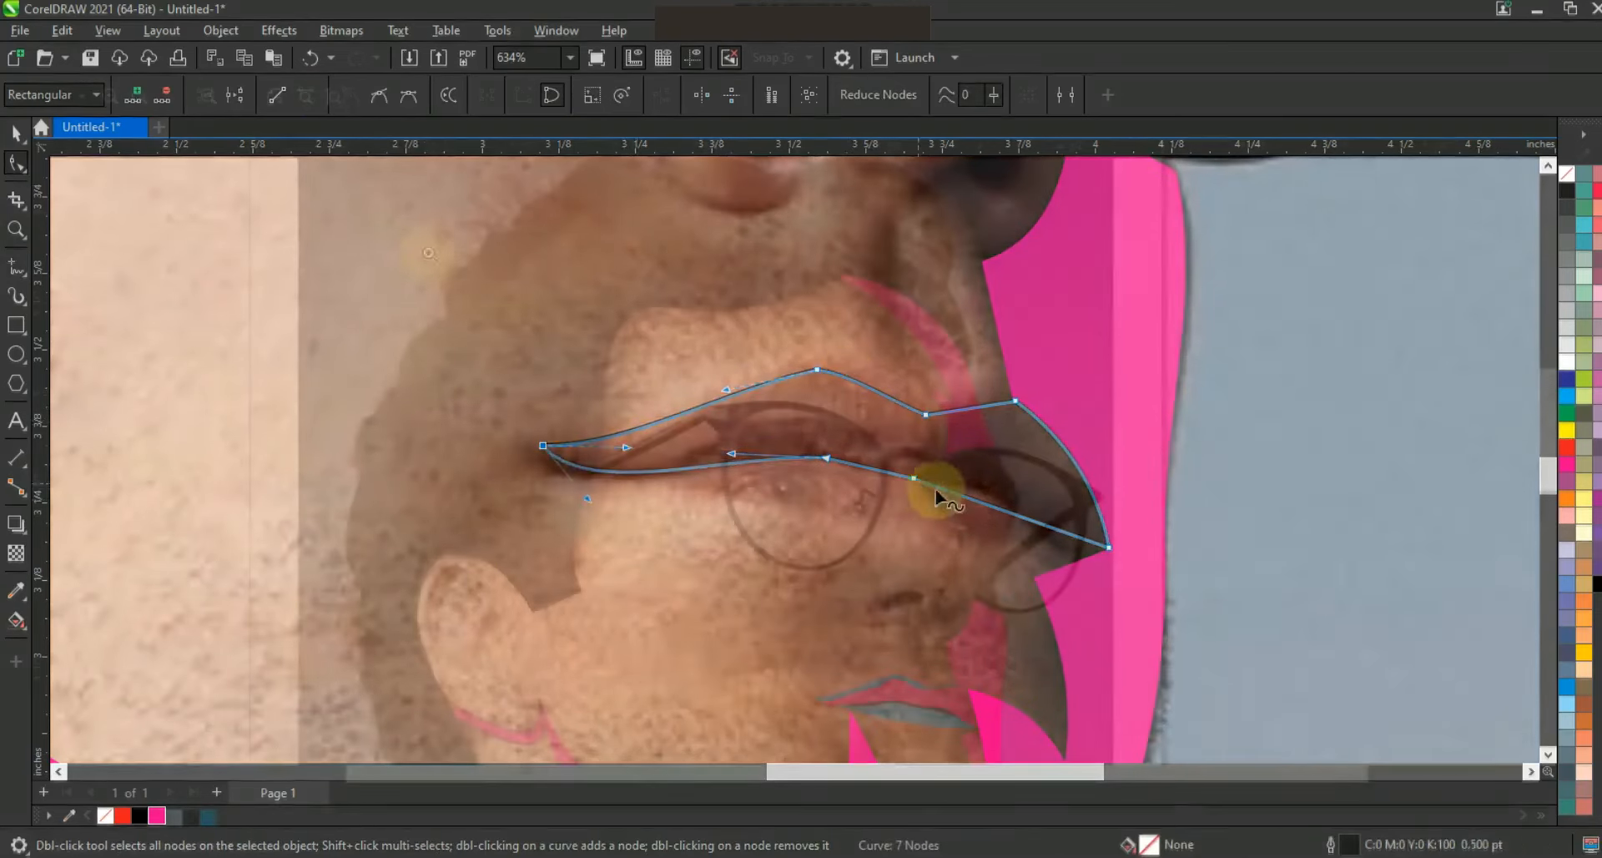
Start a freehand outline of the neck and jacket from the nape over the near shoulder to the photo's bottom corner
right_click(823, 350)
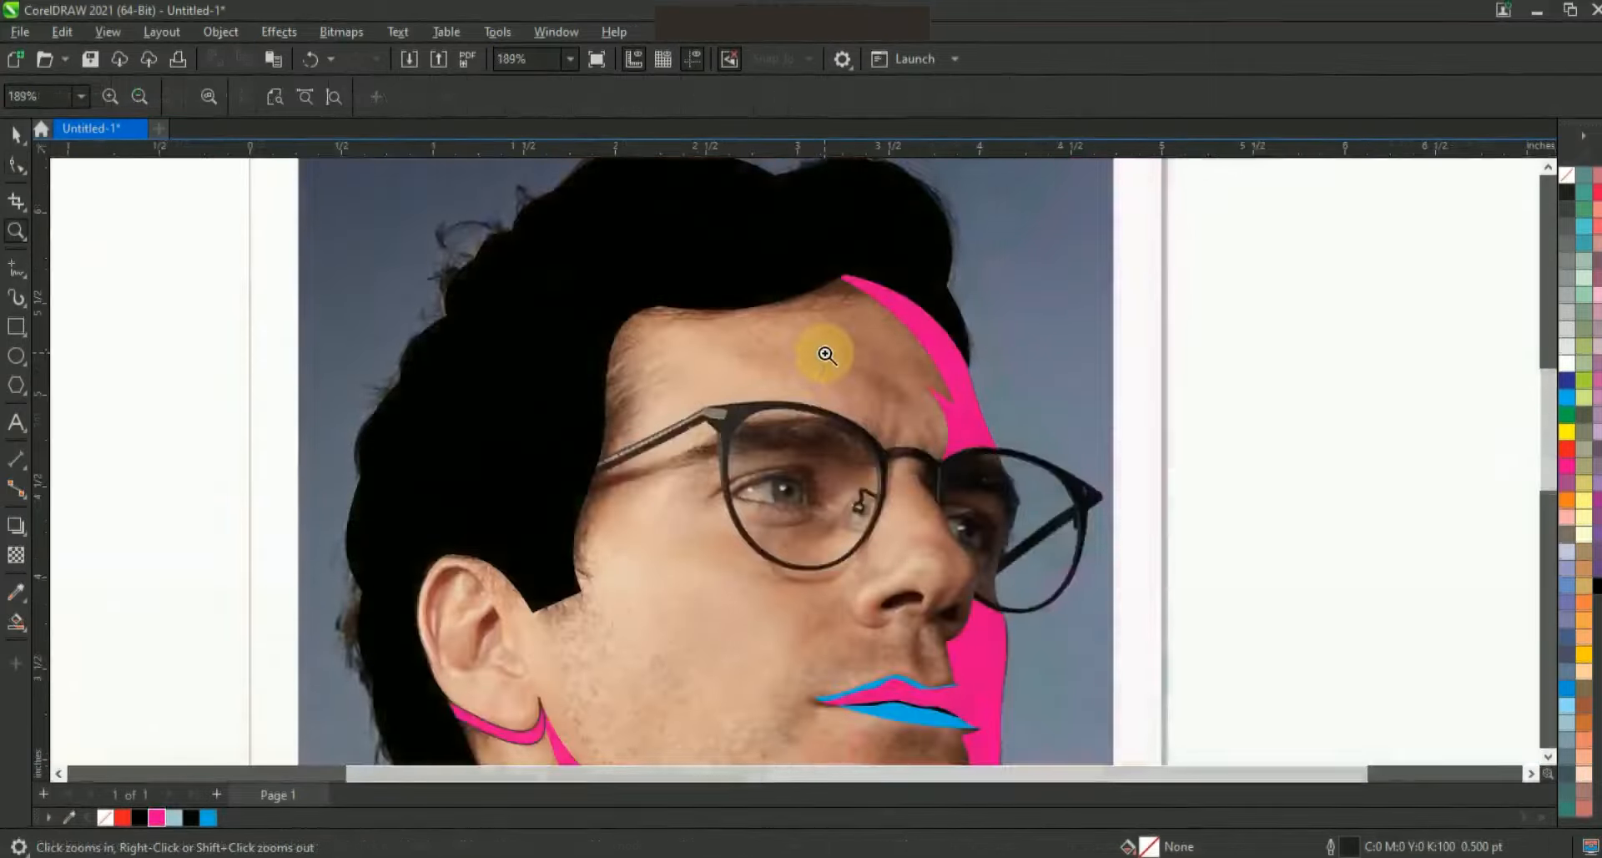
right_click(1058, 700)
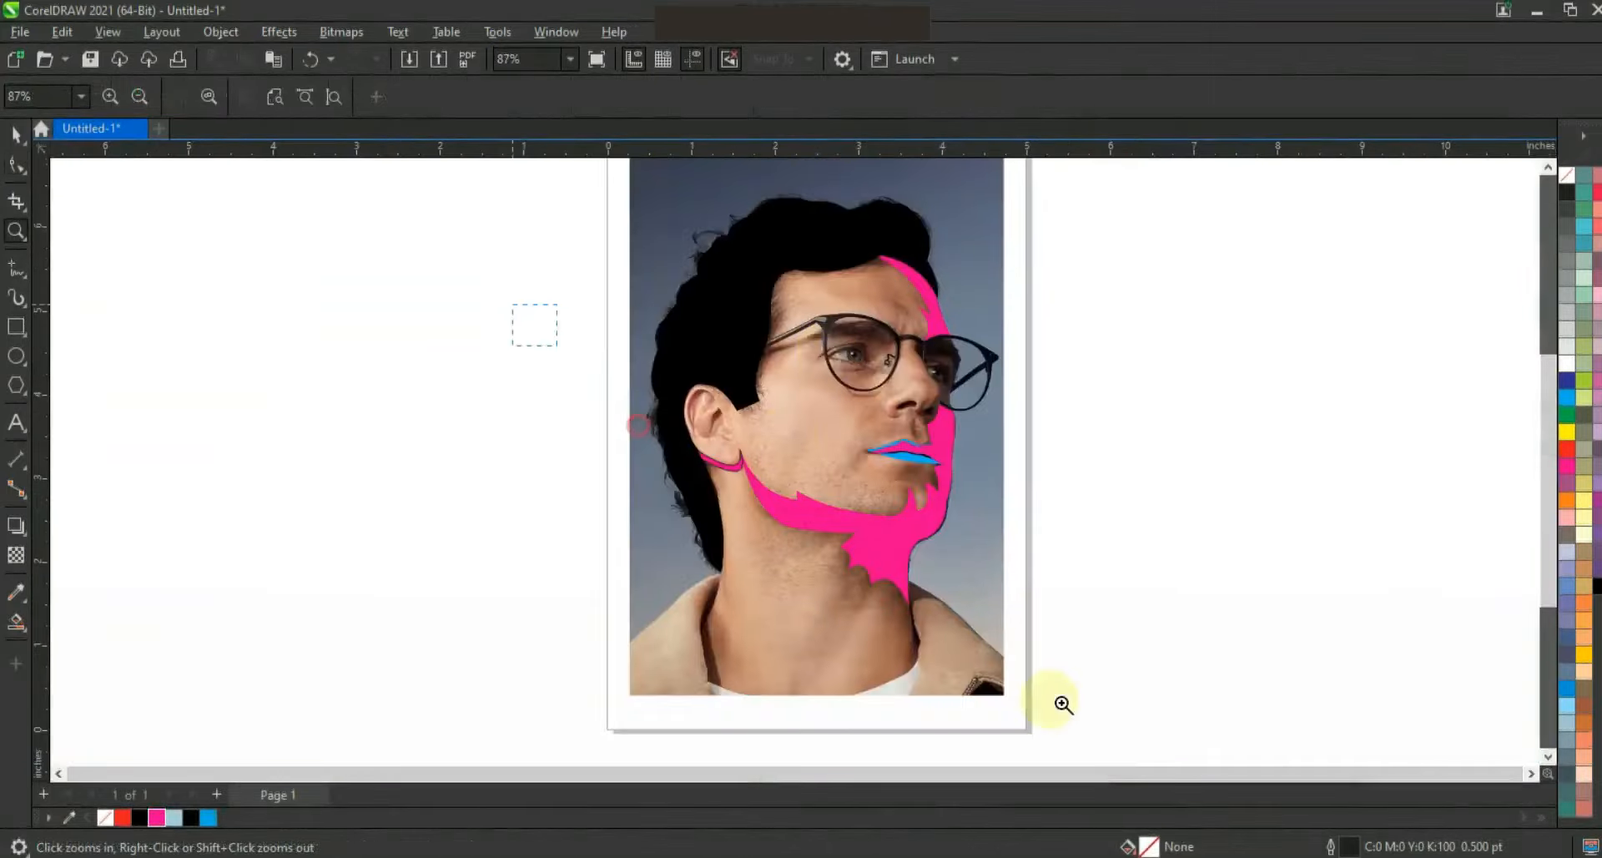
left_click(713, 555)
left_click(15, 268)
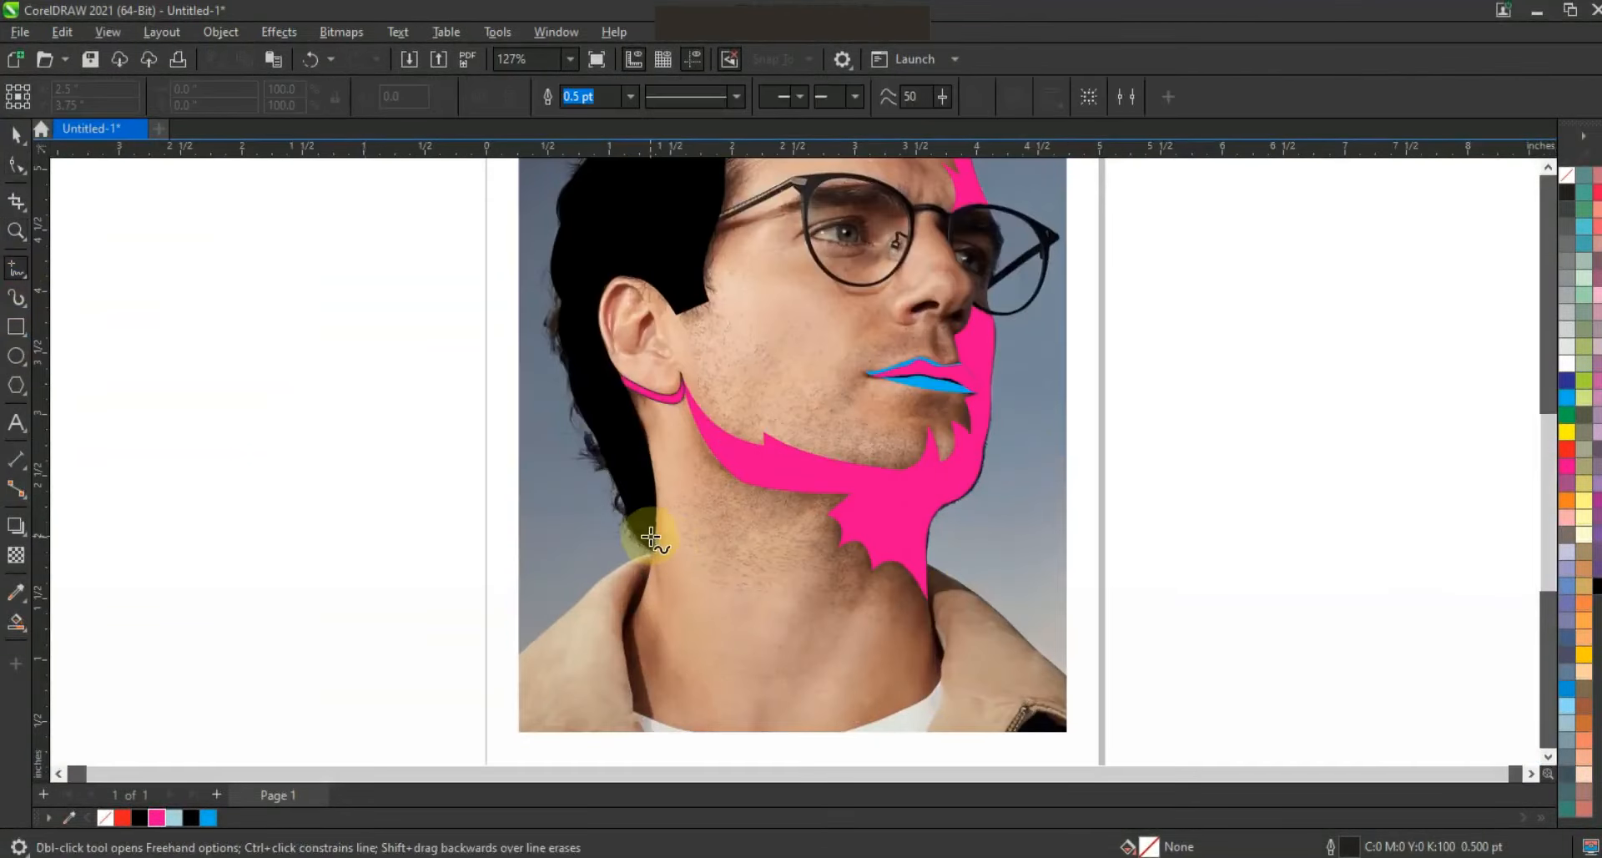
left_click(651, 537)
double_click(650, 552)
double_click(559, 615)
double_click(523, 650)
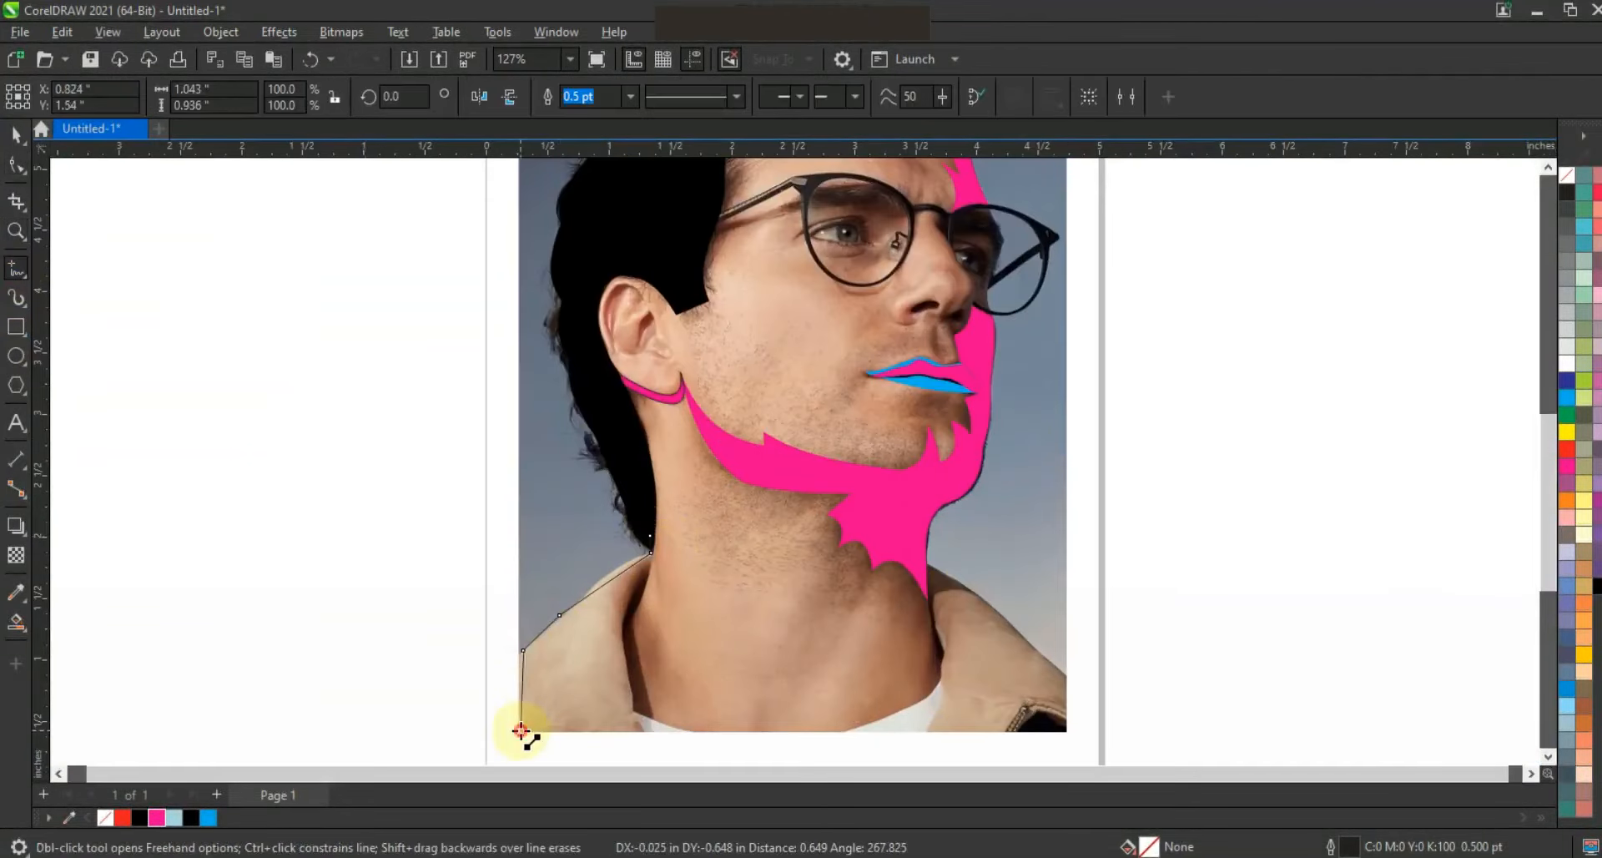
double_click(520, 731)
Continue the outline along the photo's bottom edge, over the far shoulder and under the jaw and earlobe, closing it at the nape
scroll(520, 731, "down", 1)
double_click(1063, 729)
double_click(920, 534)
double_click(871, 462)
double_click(735, 423)
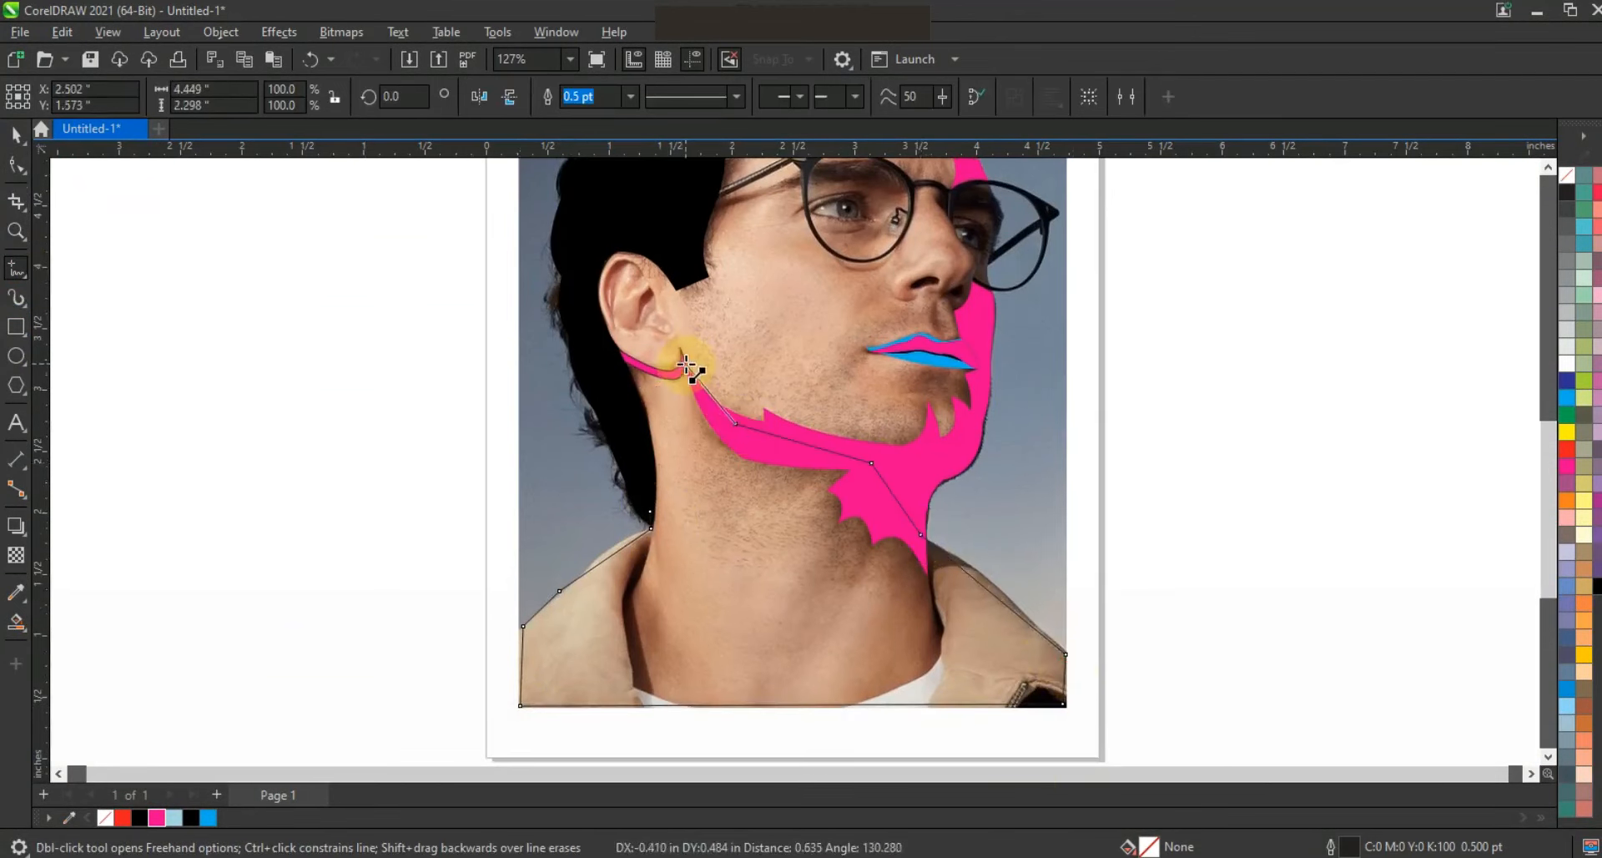
double_click(606, 349)
double_click(654, 510)
Select all nodes of the neck and jacket outline and bend its shoulder segments to follow the collar
key("F10")
left_click_drag(422, 315, 1109, 715)
left_click_drag(614, 553, 614, 537)
left_click(980, 577)
left_click(16, 267)
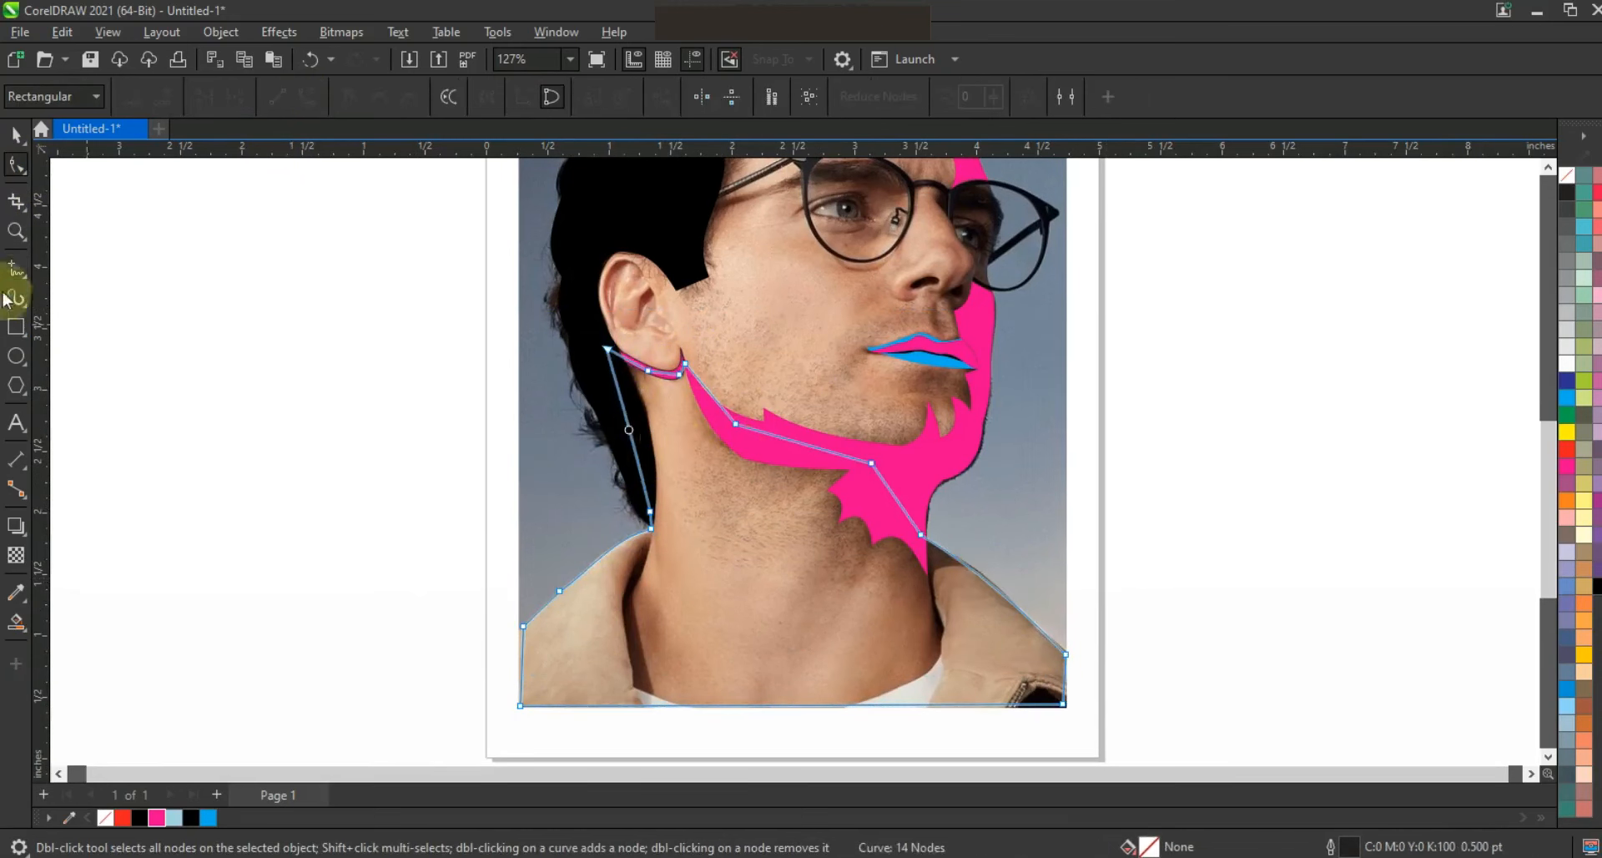
Draw a freehand neckline from the nape down the near collar, under the neck and up to the far side of the neck
left_click_drag(611, 518, 647, 525)
left_click(647, 525)
left_click(620, 601)
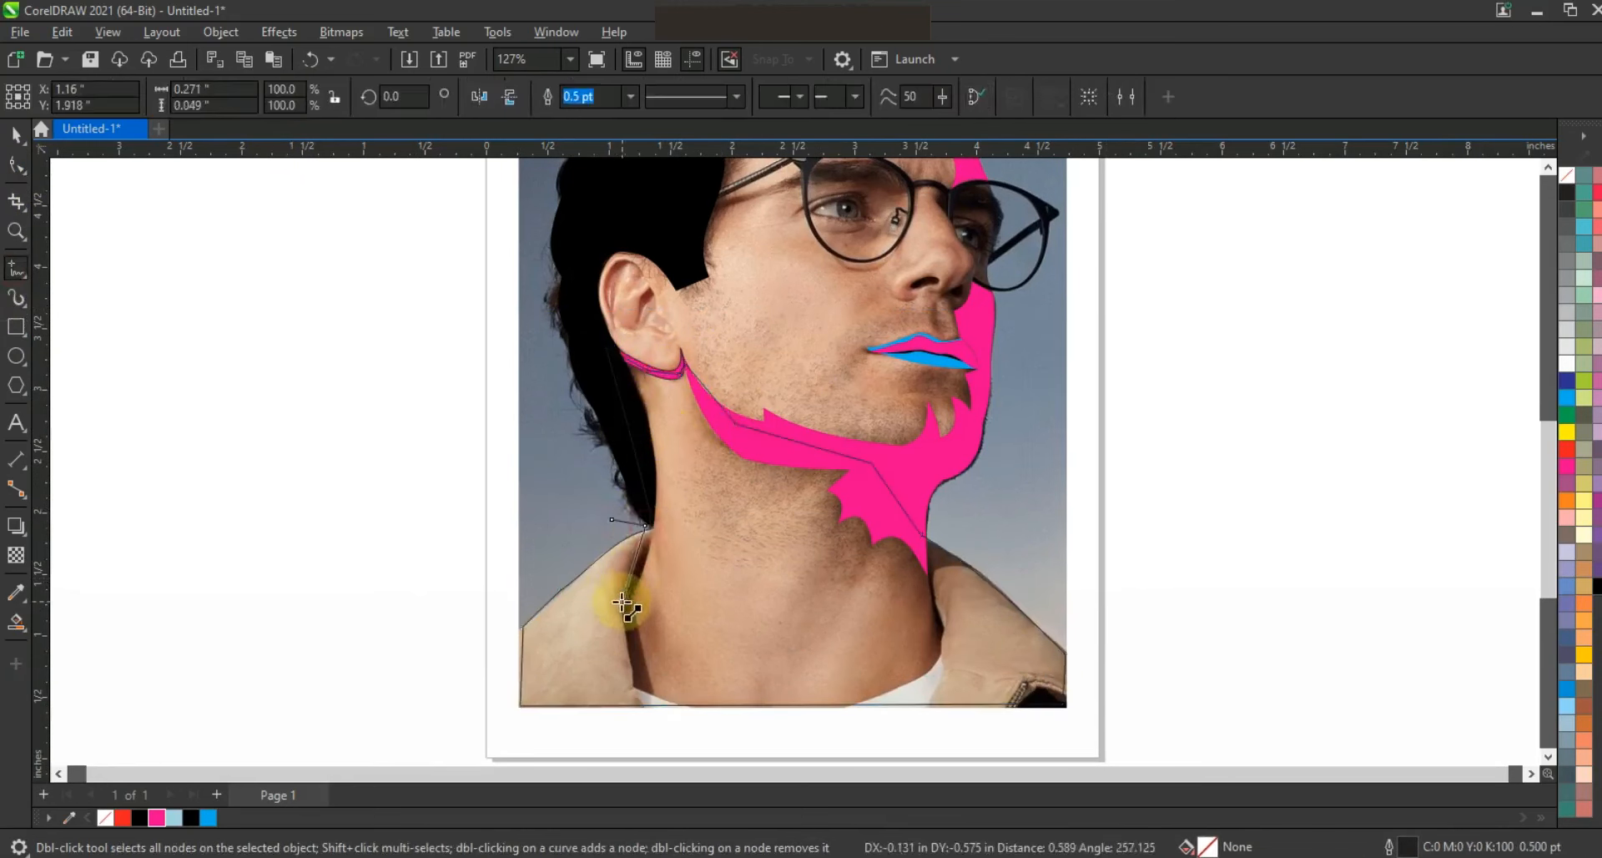
left_click(636, 678)
left_click(697, 713)
left_click(857, 698)
left_click(936, 639)
left_click(928, 576)
left_click_drag(924, 526, 950, 504)
Curve the neckline's segments to follow the collar and adjust its start at the nape
left_click(18, 164)
left_click(936, 617)
left_click_drag(927, 673, 919, 667)
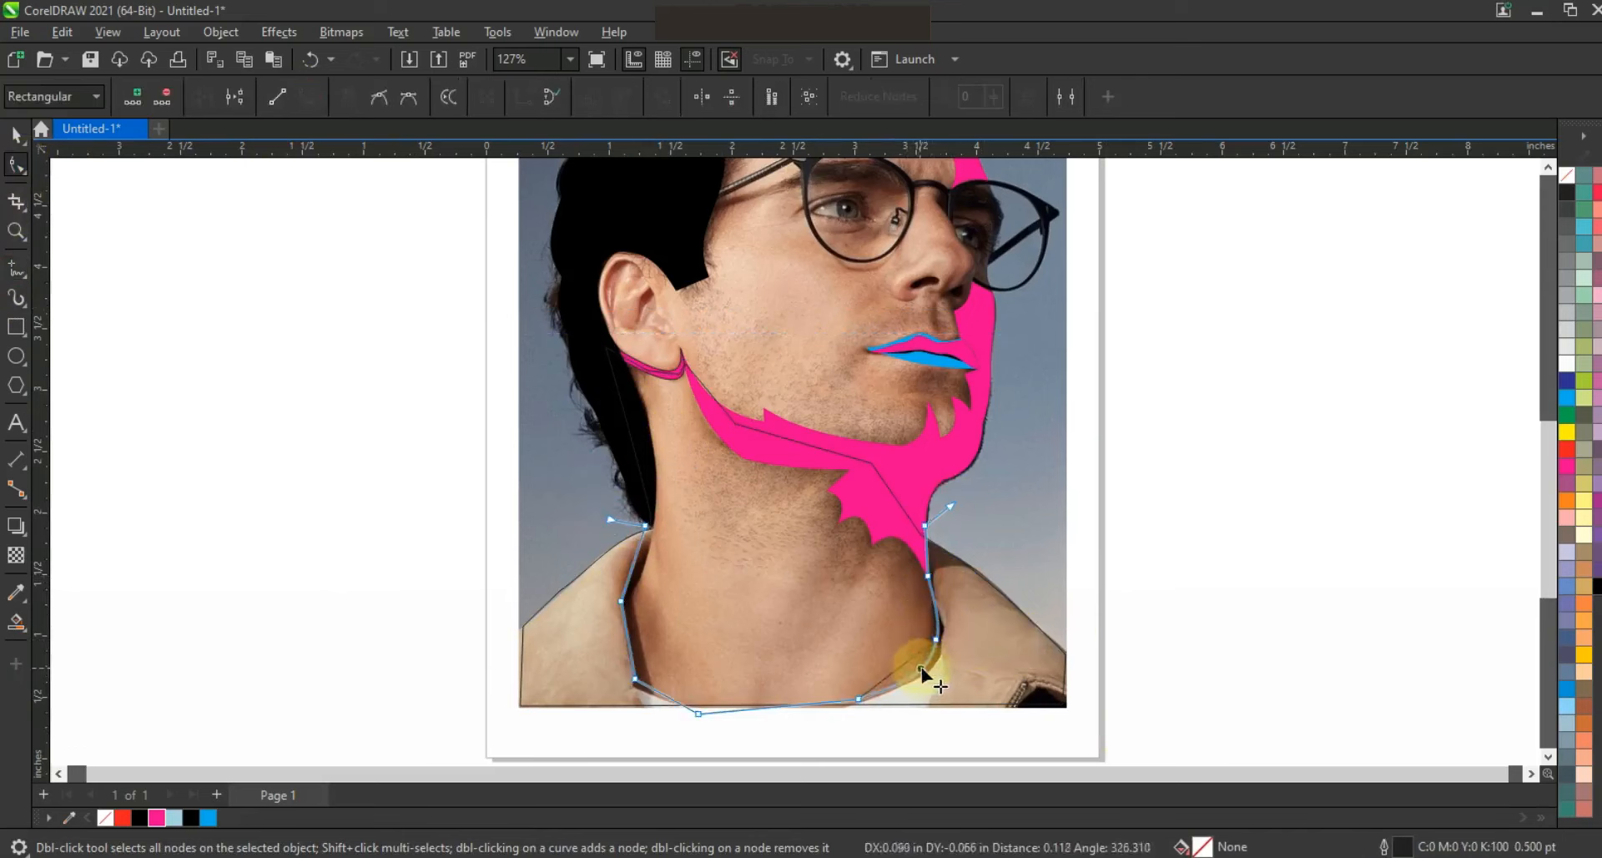
left_click_drag(654, 690, 650, 696)
left_click_drag(633, 563, 651, 523)
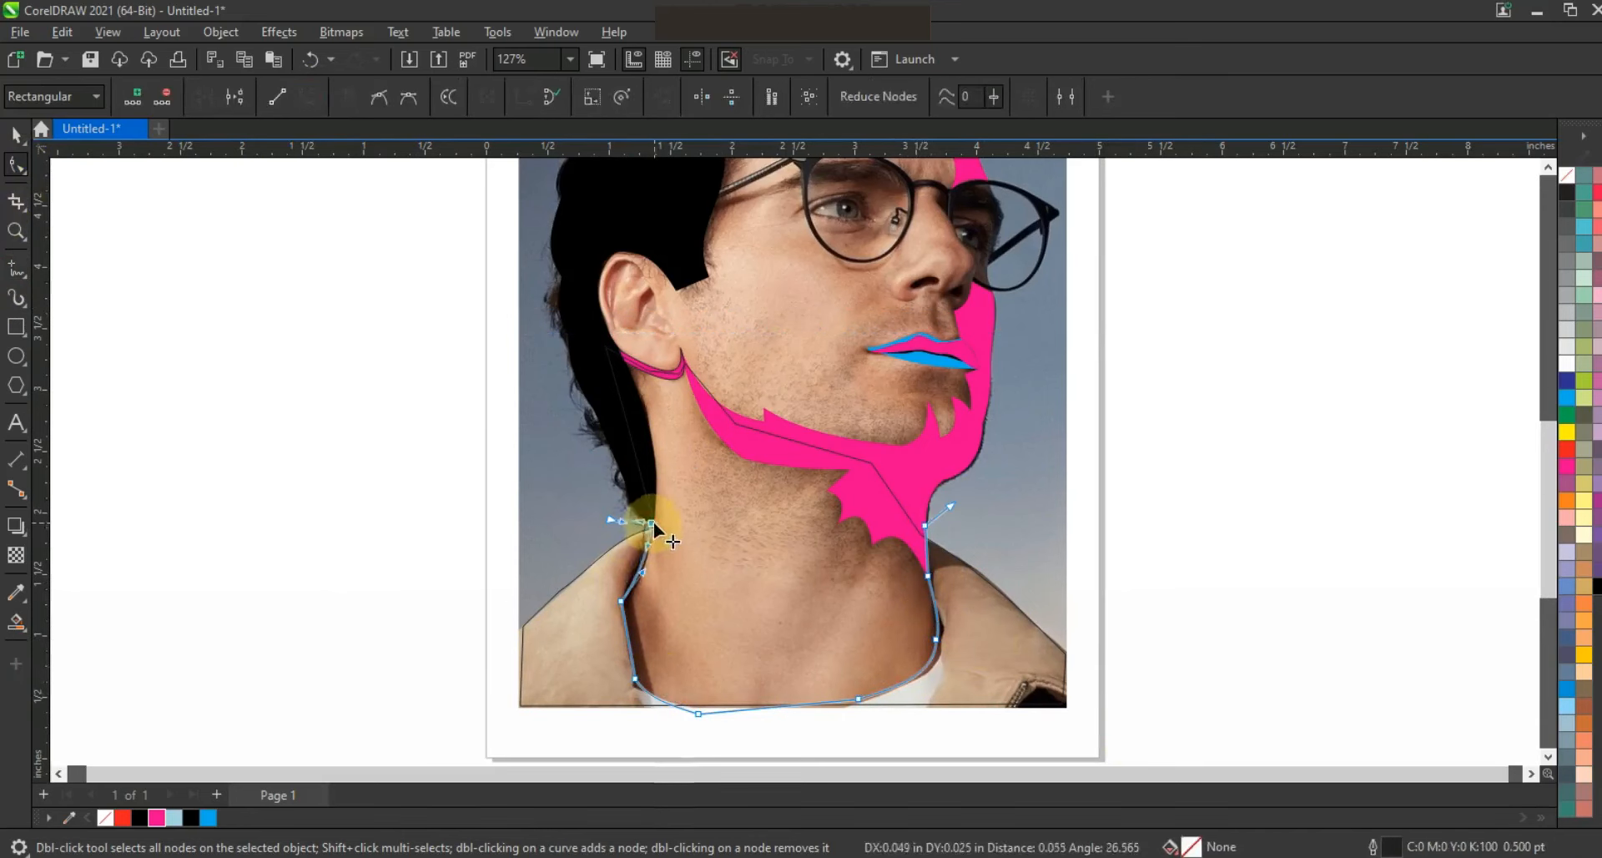
Smart-fill the jacket areas on both sides of the neck and colour both pieces black
left_click(28, 630)
left_click(614, 679)
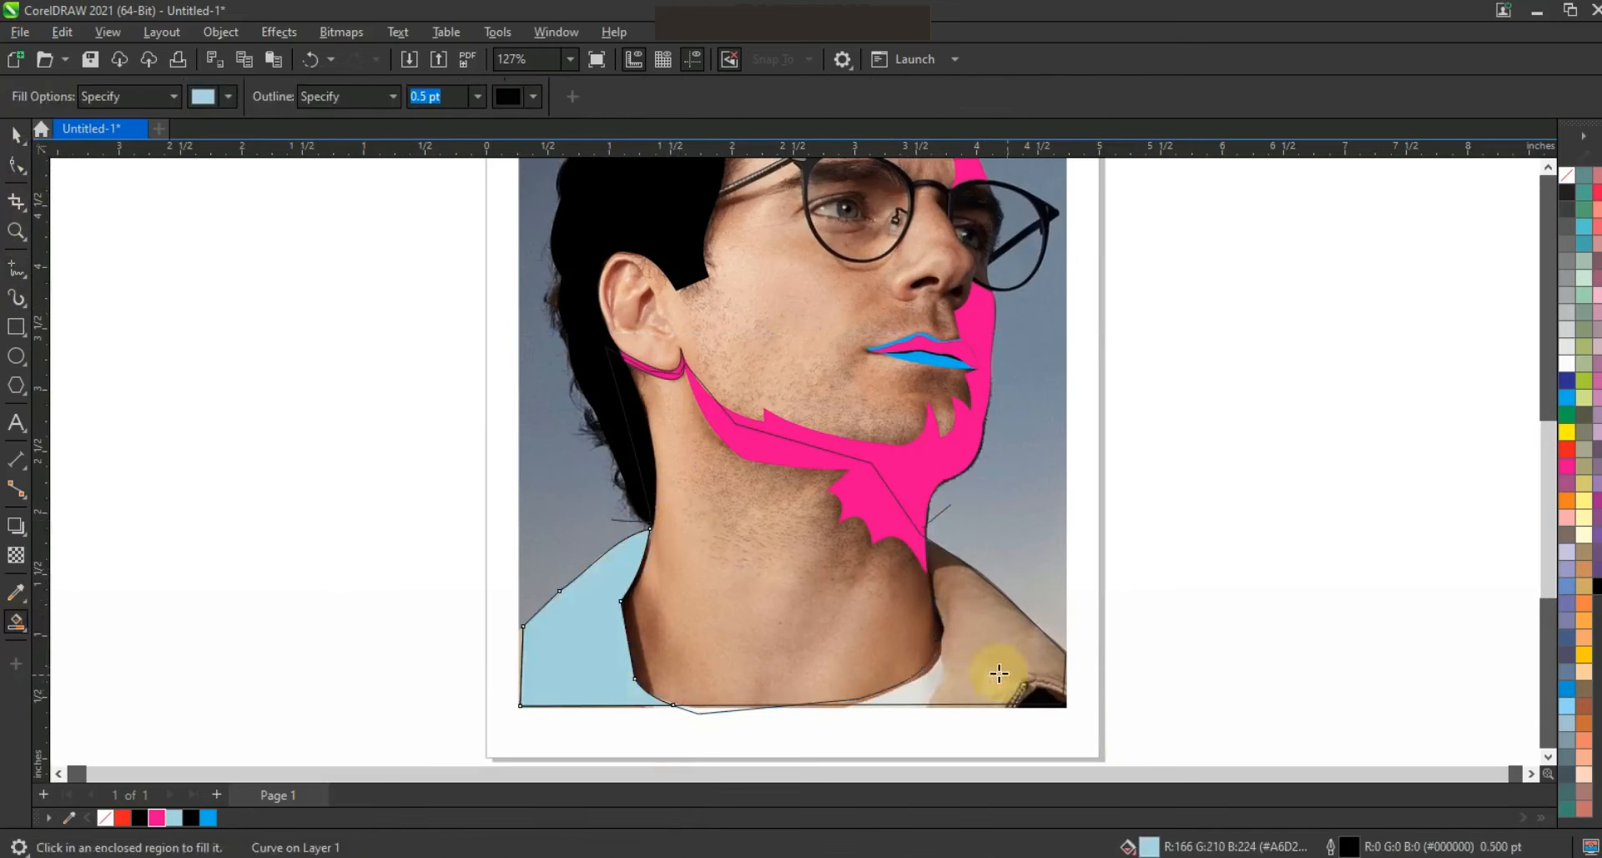
left_click(1001, 671)
key("space")
left_click(592, 667, "shift")
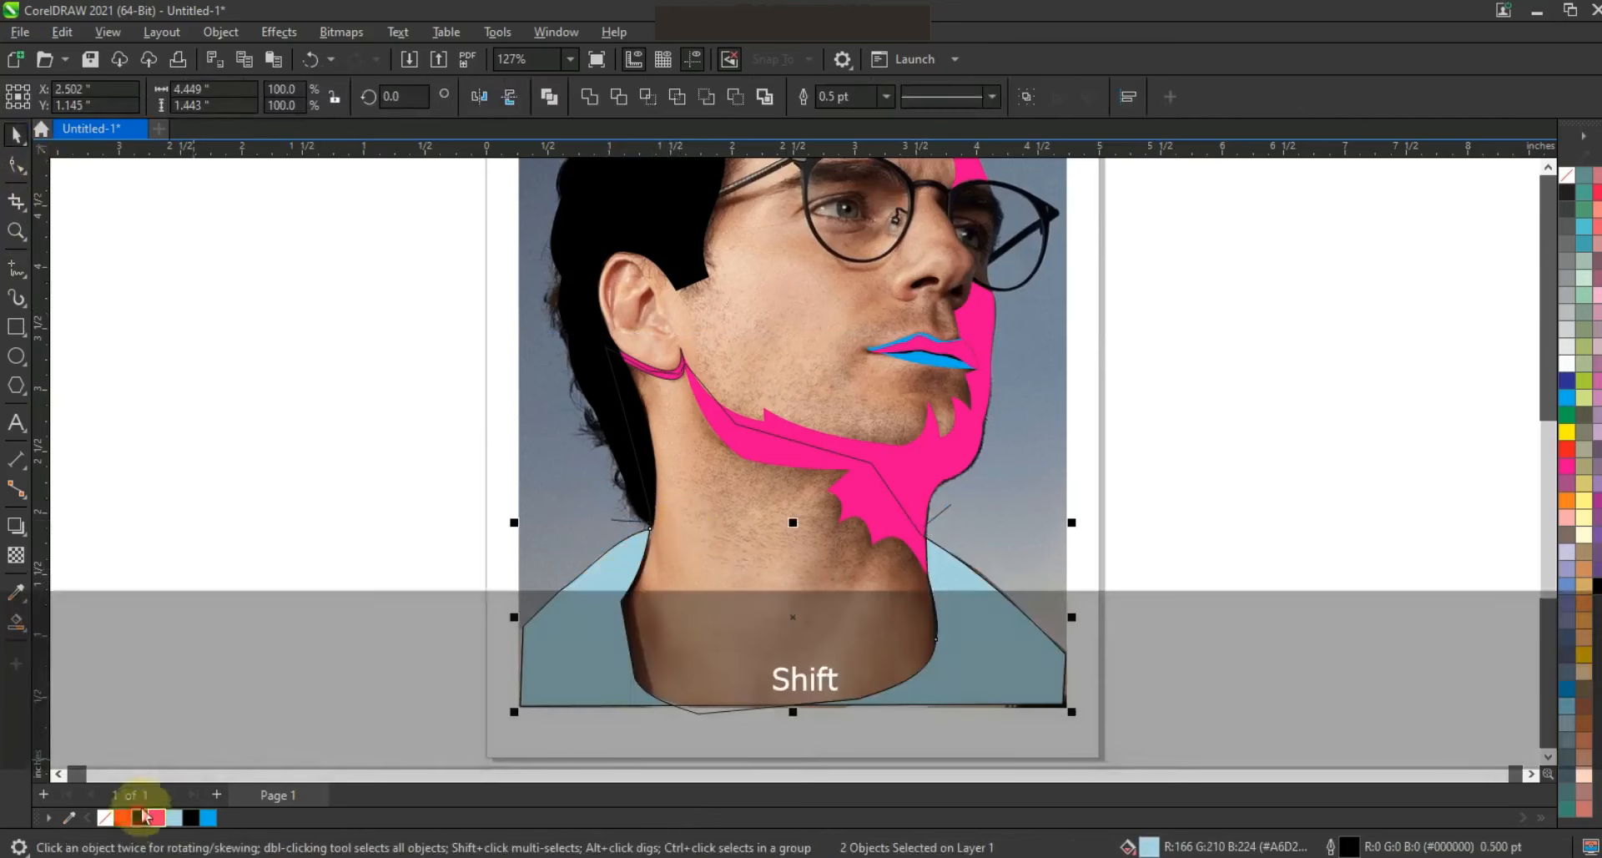
left_click(142, 817)
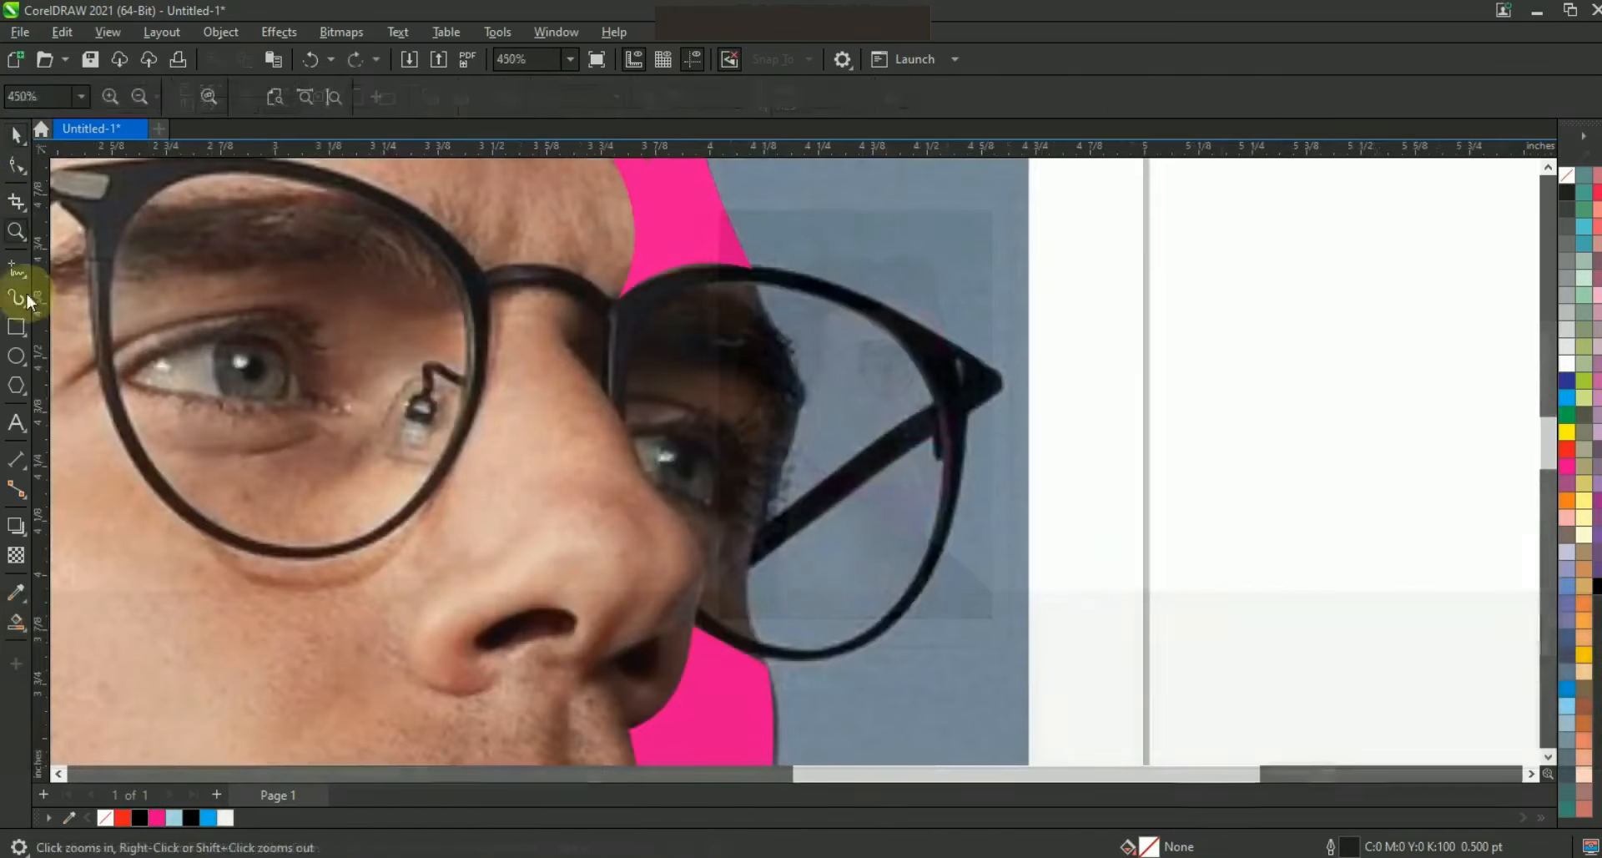
Start a freehand outline of the glasses along the far lens's outer rim, from its upper edge around the hinge to the nose
left_click(746, 258)
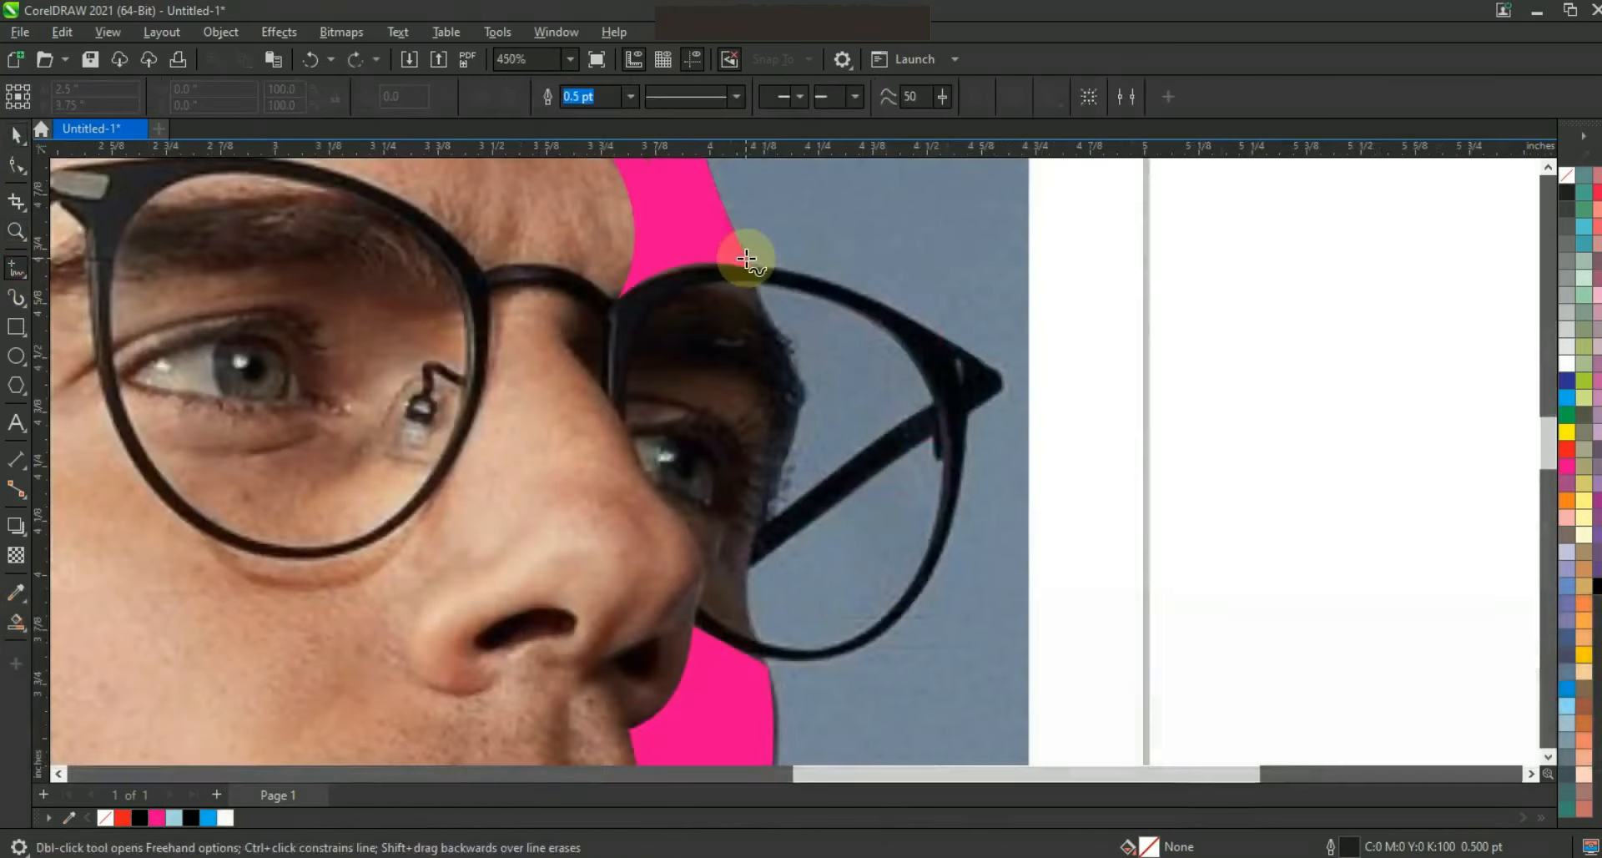
left_click(972, 354)
left_click(994, 387)
left_click(968, 413)
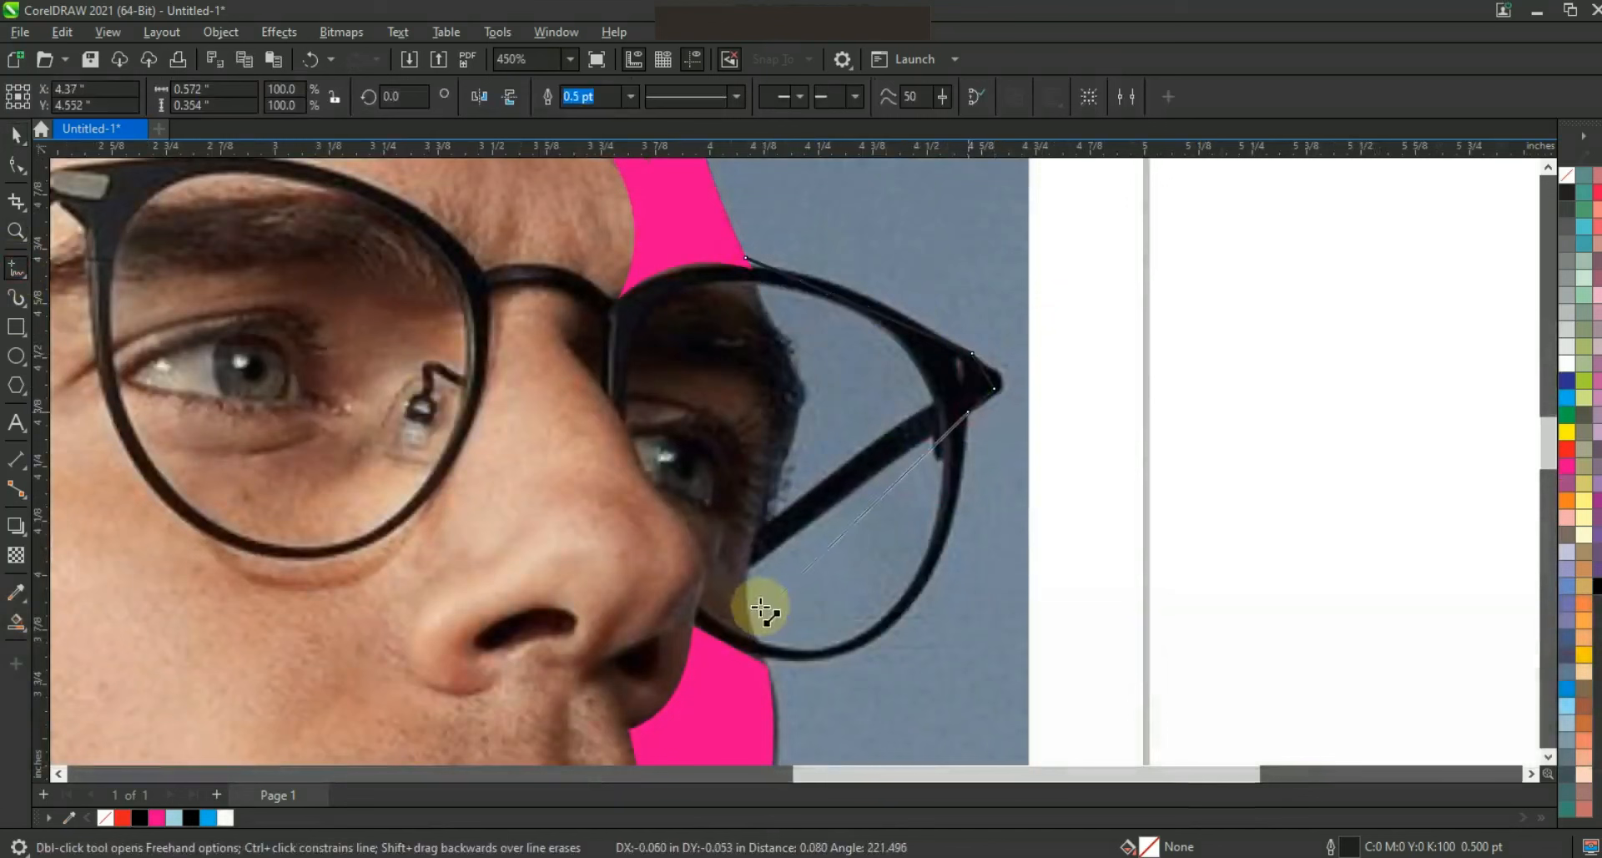
left_click(814, 655)
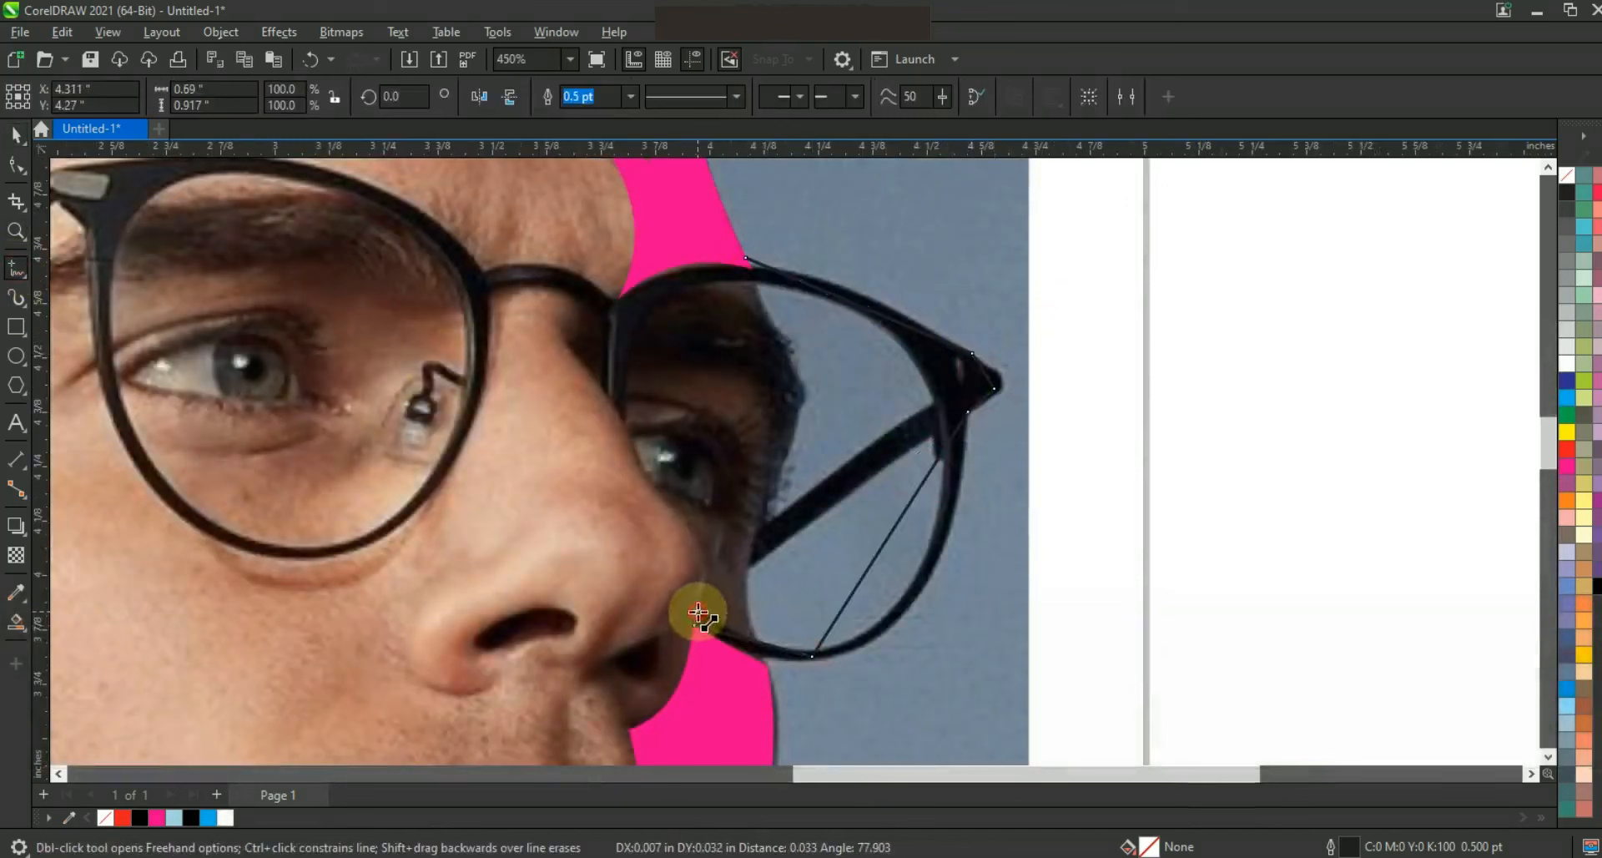
left_click(695, 621)
Continue the glasses outline around the far temple arm, the far lens's inner rim and up to the nose bridge
left_click(749, 567)
left_click(756, 522)
left_click(931, 440)
left_click(778, 286)
left_click(644, 315)
left_click(625, 416)
left_click(608, 395)
left_click(608, 317)
Continue the glasses outline under the bridge and around the near lens's lower rim to the near hinge
left_click(493, 292)
left_click(449, 468)
left_click(204, 531)
left_click(89, 226)
left_click(50, 199)
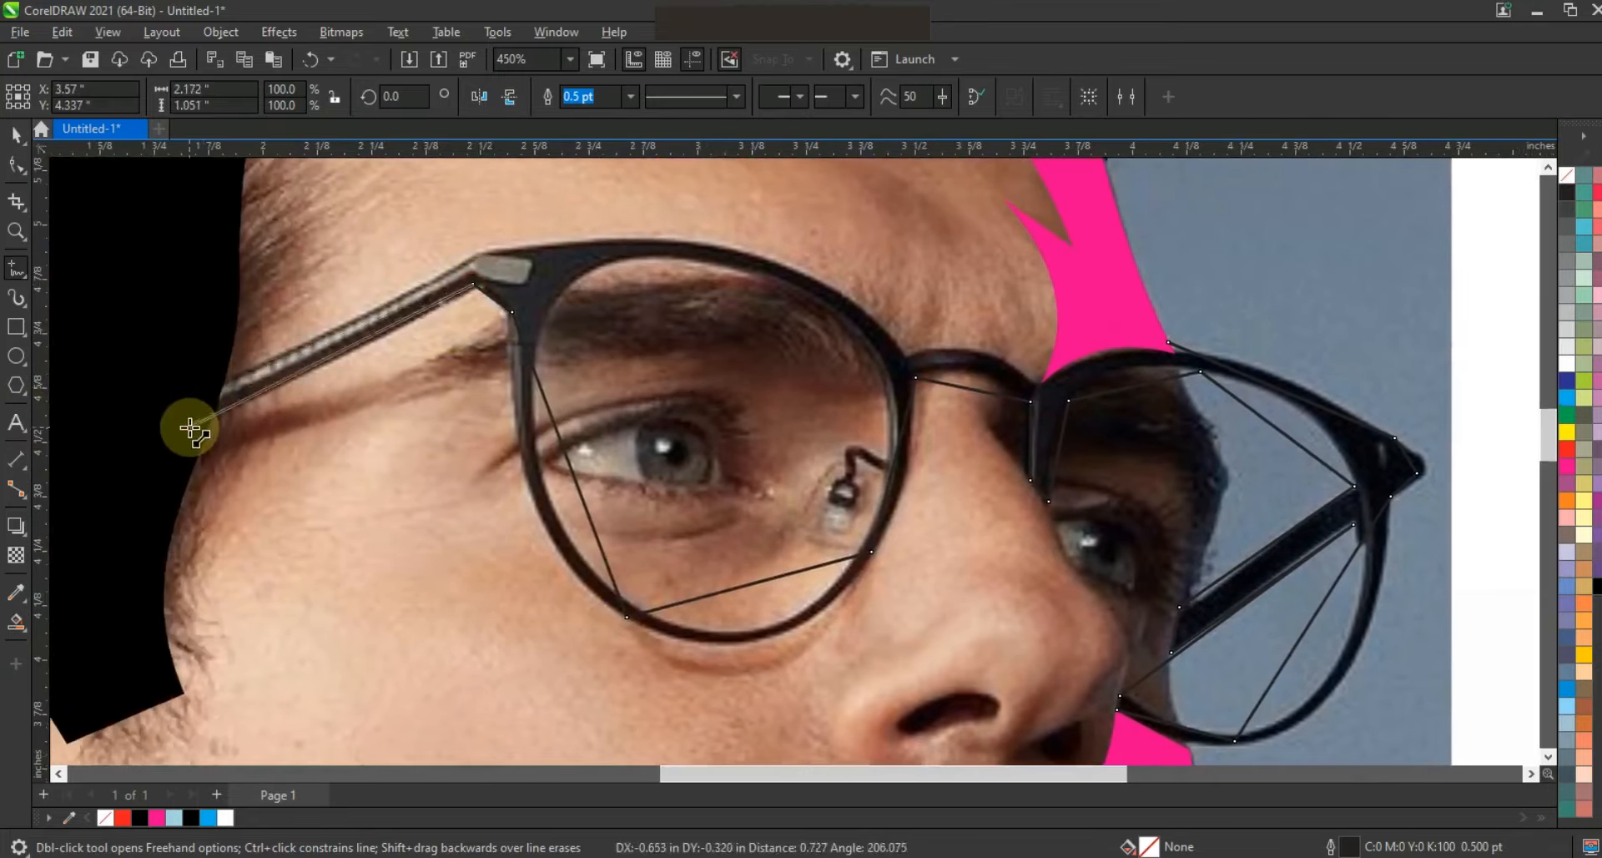
Trace the near temple arm and the frame's upper edge, closing the glasses outline at its starting point
left_click(189, 428)
left_click(201, 389)
left_click(478, 252)
left_click(906, 357)
left_click(1037, 382)
left_click(1168, 342)
Select all nodes of the glasses outline and convert its segments to curves
left_click(17, 164)
left_click(1168, 342)
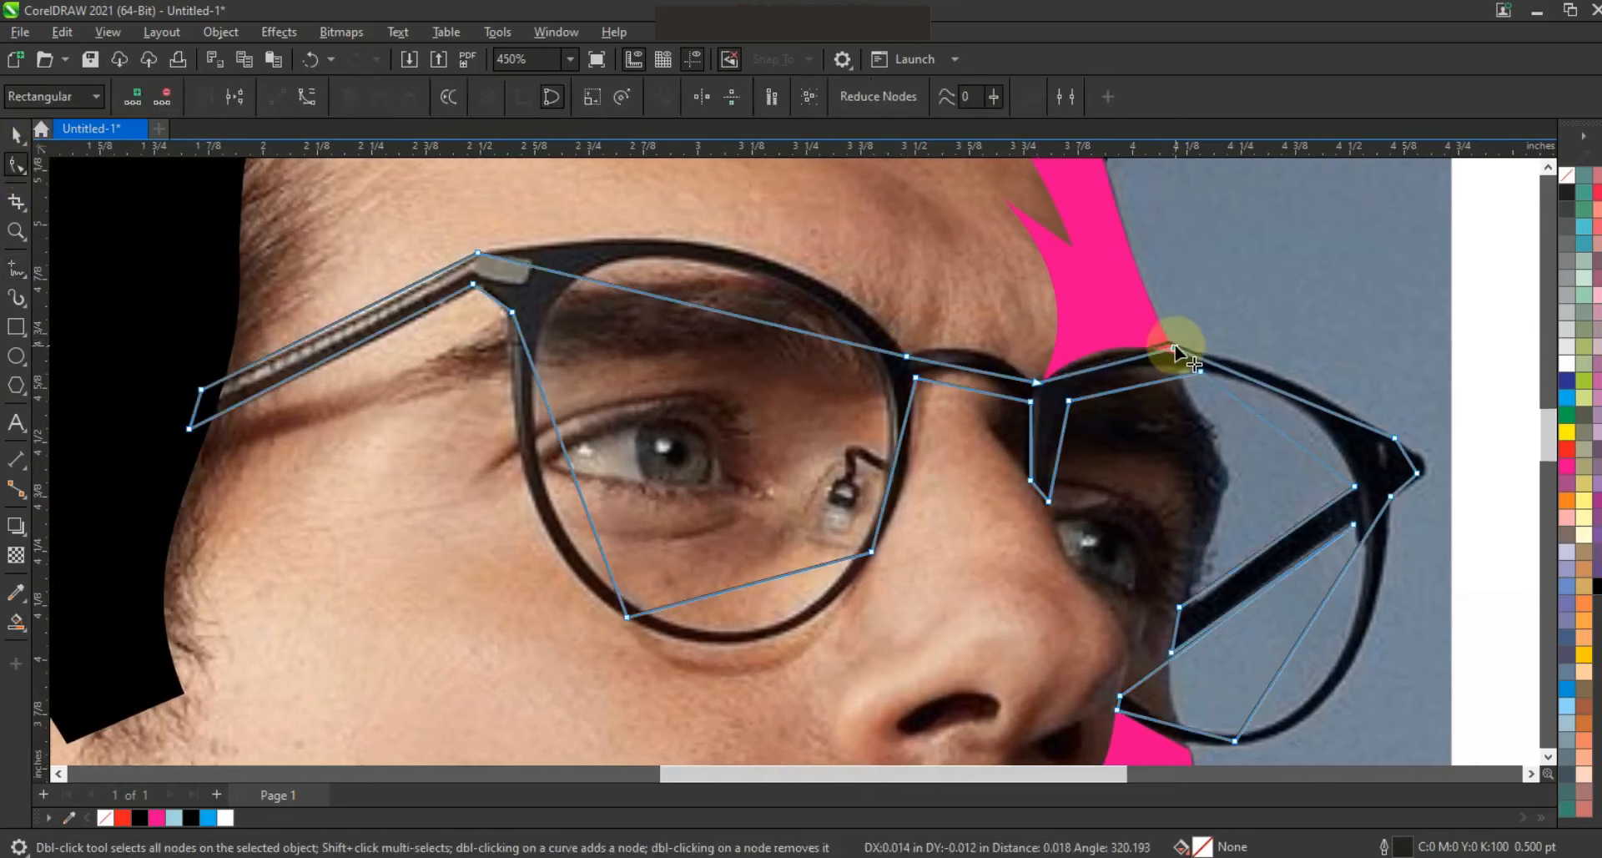
key("F3")
left_click_drag(1247, 254, 404, 576)
left_click(307, 97)
Bend the outline's segments to follow the nose bridge and the near lens's outer rim
key("z")
left_click_drag(436, 242, 1262, 577)
left_click(16, 165)
mouse_move(859, 344)
left_mouse_down()
mouse_move(862, 326)
mouse_move(856, 347)
left_mouse_up()
left_click_drag(790, 434, 799, 438)
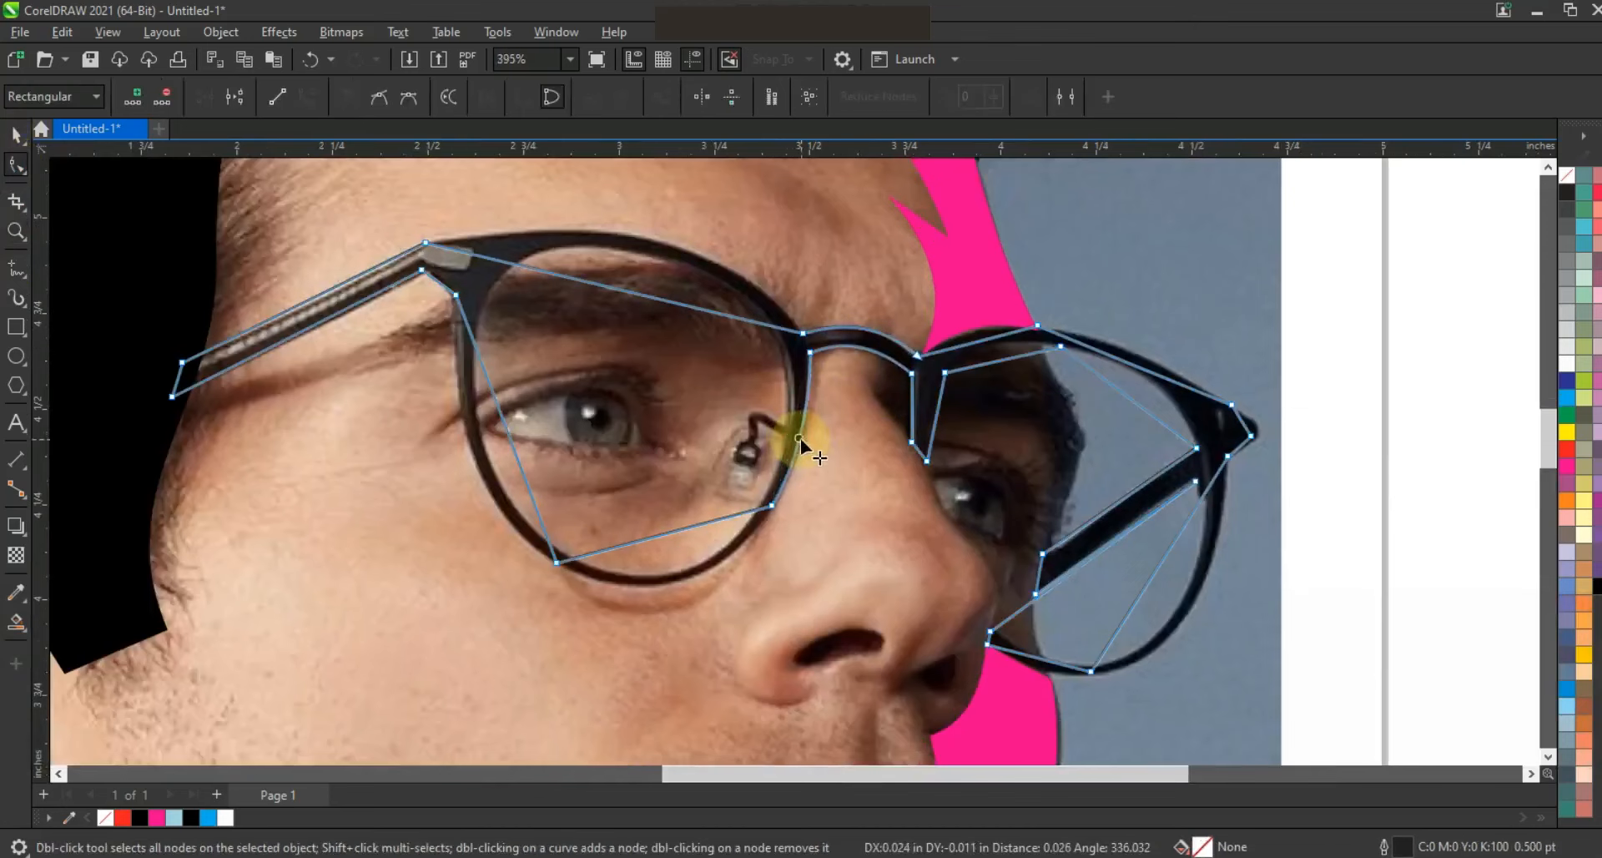
left_click_drag(712, 524, 723, 589)
left_click_drag(508, 482, 472, 509)
left_click_drag(482, 234, 725, 234)
Bend the outline's segments to follow the far lens's outer rim and the rounded hinge corner
left_click_drag(996, 332, 976, 337)
left_click(1133, 356)
mouse_move(1240, 423)
left_mouse_down()
mouse_move(1316, 490)
mouse_move(1252, 422)
left_mouse_up()
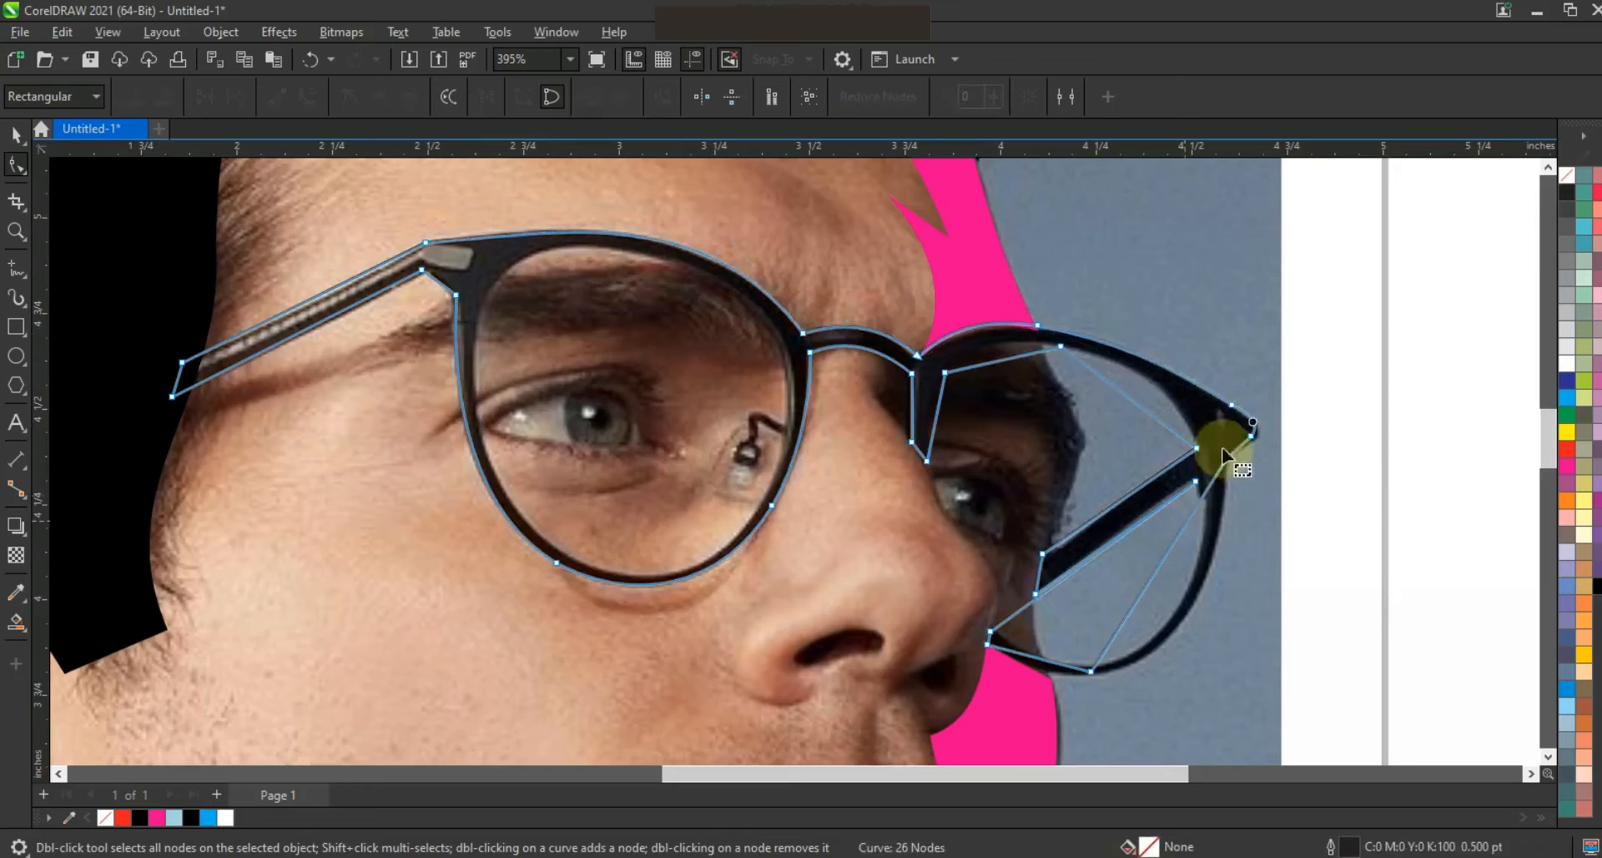
left_click_drag(1182, 525, 1216, 565)
left_click_drag(1135, 599, 1179, 665)
left_click_drag(1216, 565, 1224, 569)
left_click(1046, 667)
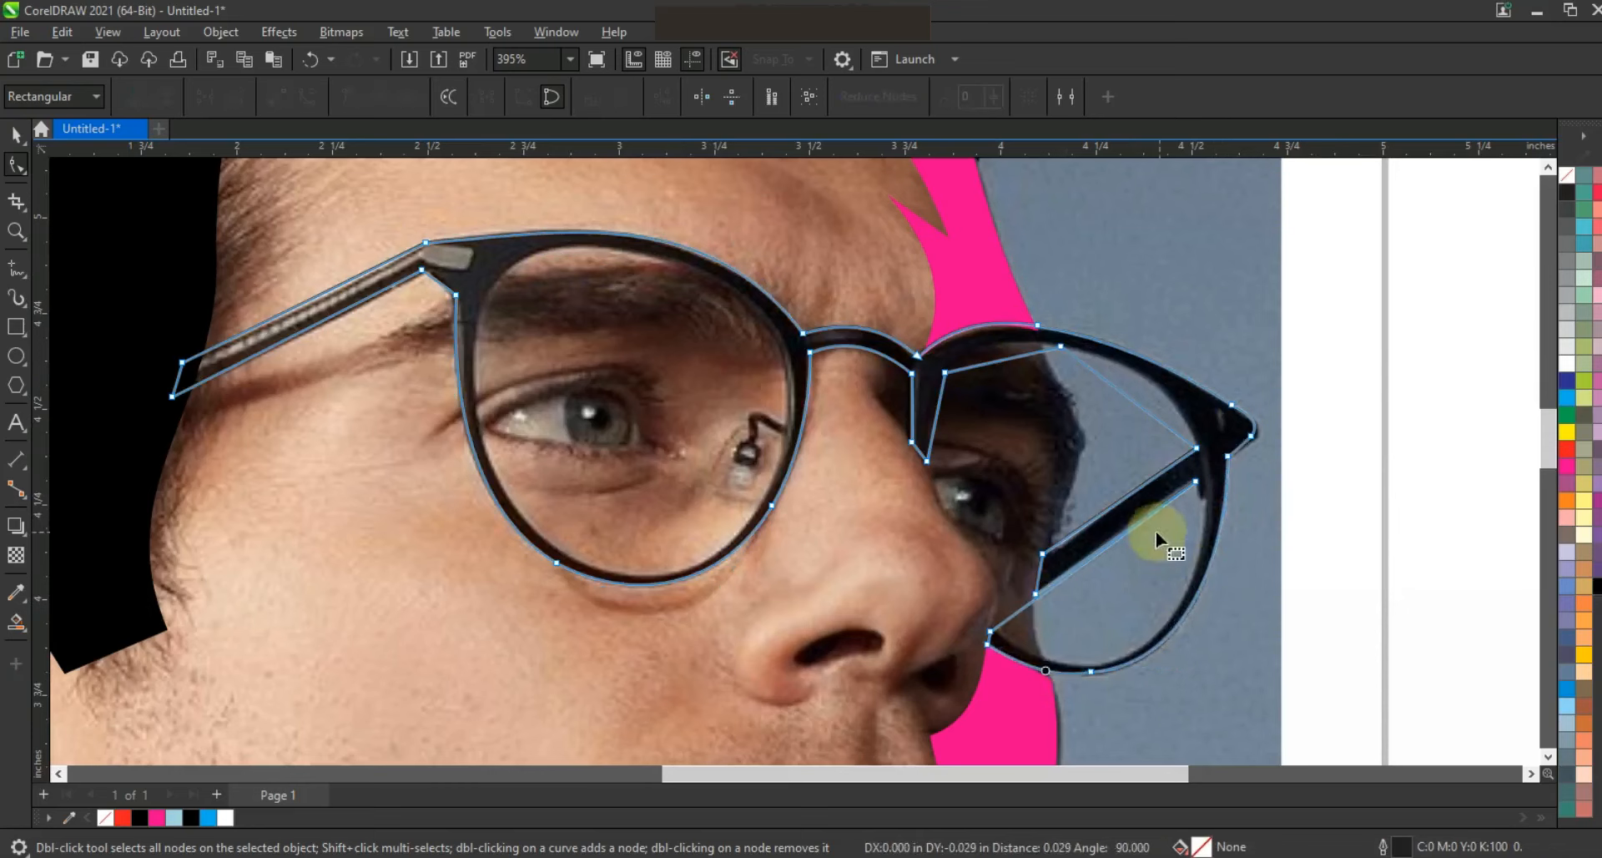
Curve the far lens's inner edge segments to follow the inside of the rim
left_click(1196, 481)
left_click_drag(1171, 561, 1180, 603)
left_click_drag(1081, 693, 1129, 727)
left_click_drag(1214, 588, 1213, 586)
left_click_drag(1131, 398, 1144, 378)
left_click_drag(983, 348, 983, 348)
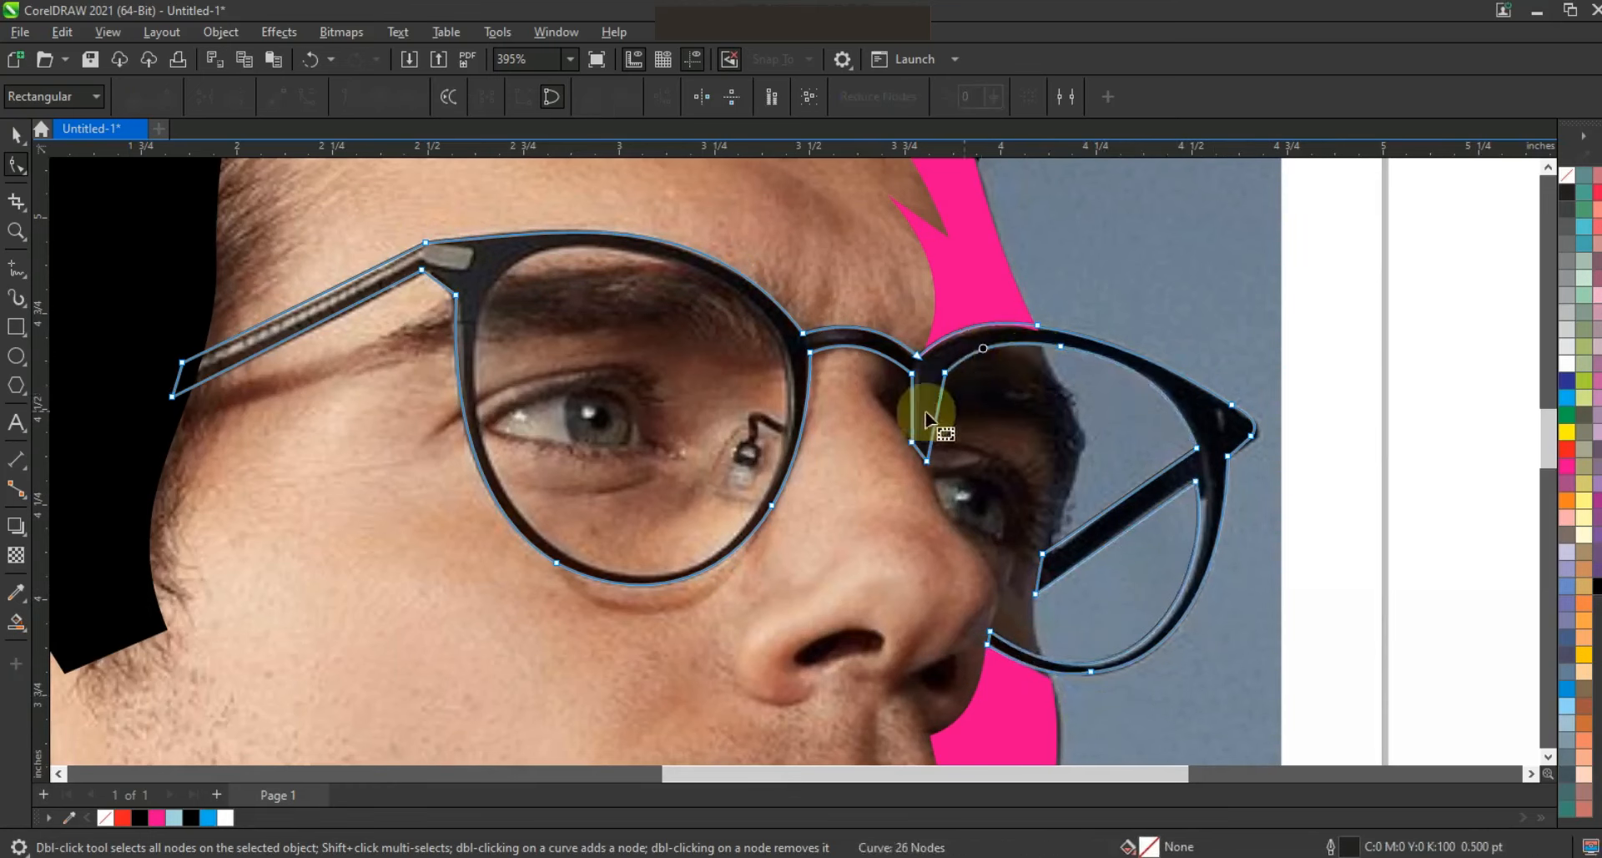
Draw a closed five-point freehand outline inside the near lens and convert its segments to curves
left_click(16, 134)
left_click(12, 274)
left_click(583, 241)
left_click(473, 348)
left_click(528, 535)
left_click(762, 498)
left_click(784, 361)
left_click(584, 242)
left_click(305, 98)
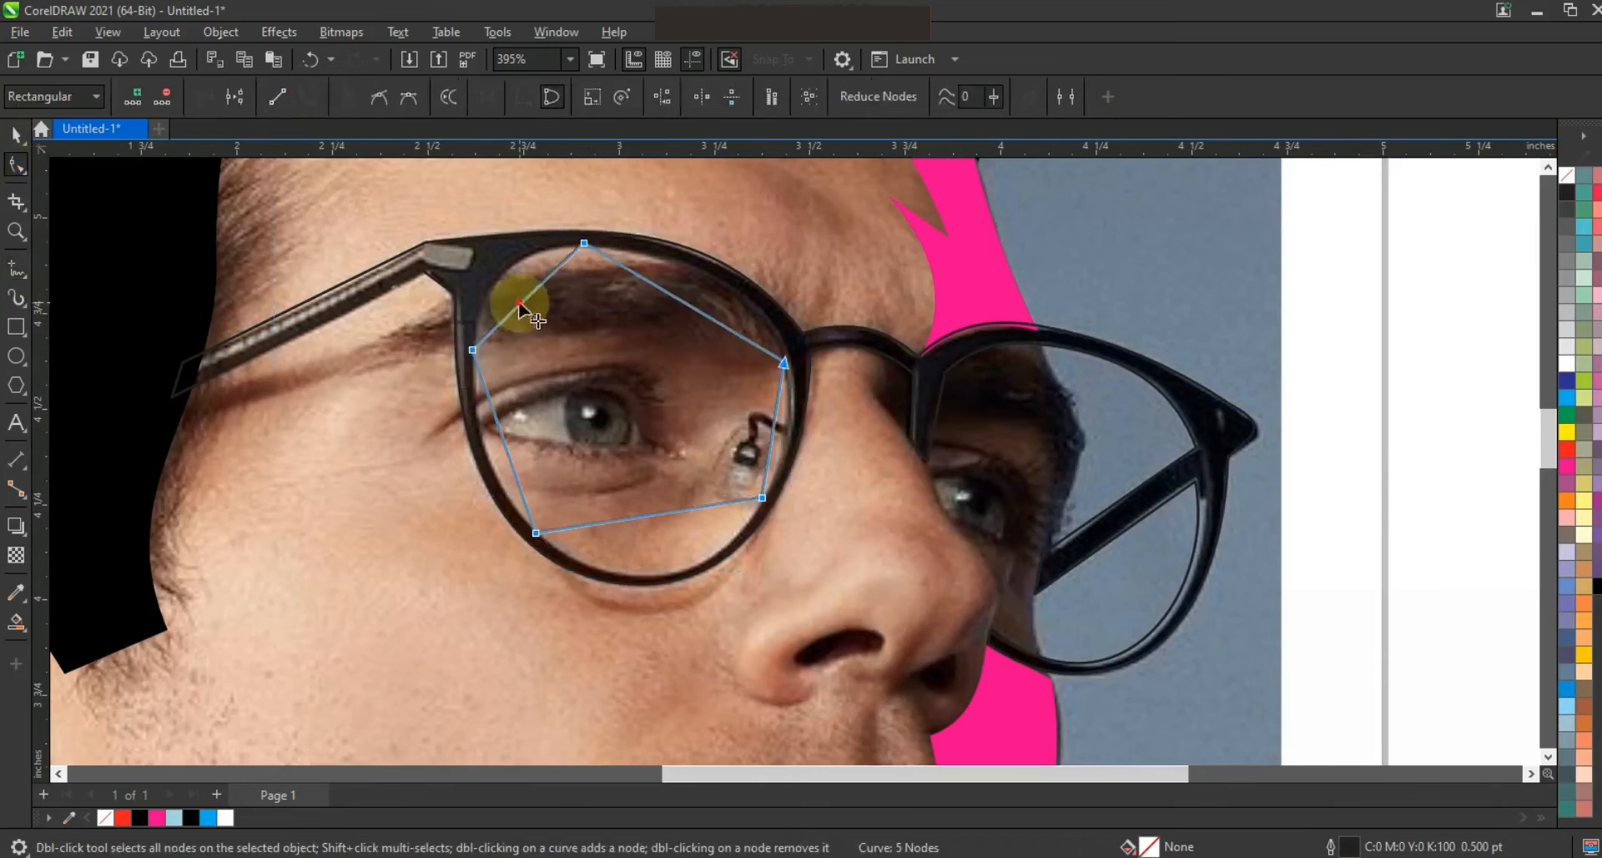
Bend the near lens outline's segments to follow the inside of the rim
left_click_drag(522, 303, 506, 274)
left_click_drag(685, 304, 710, 289)
left_click_drag(774, 423, 786, 426)
left_click_drag(685, 510, 705, 551)
left_click_drag(611, 532, 654, 569)
left_click_drag(499, 449, 495, 461)
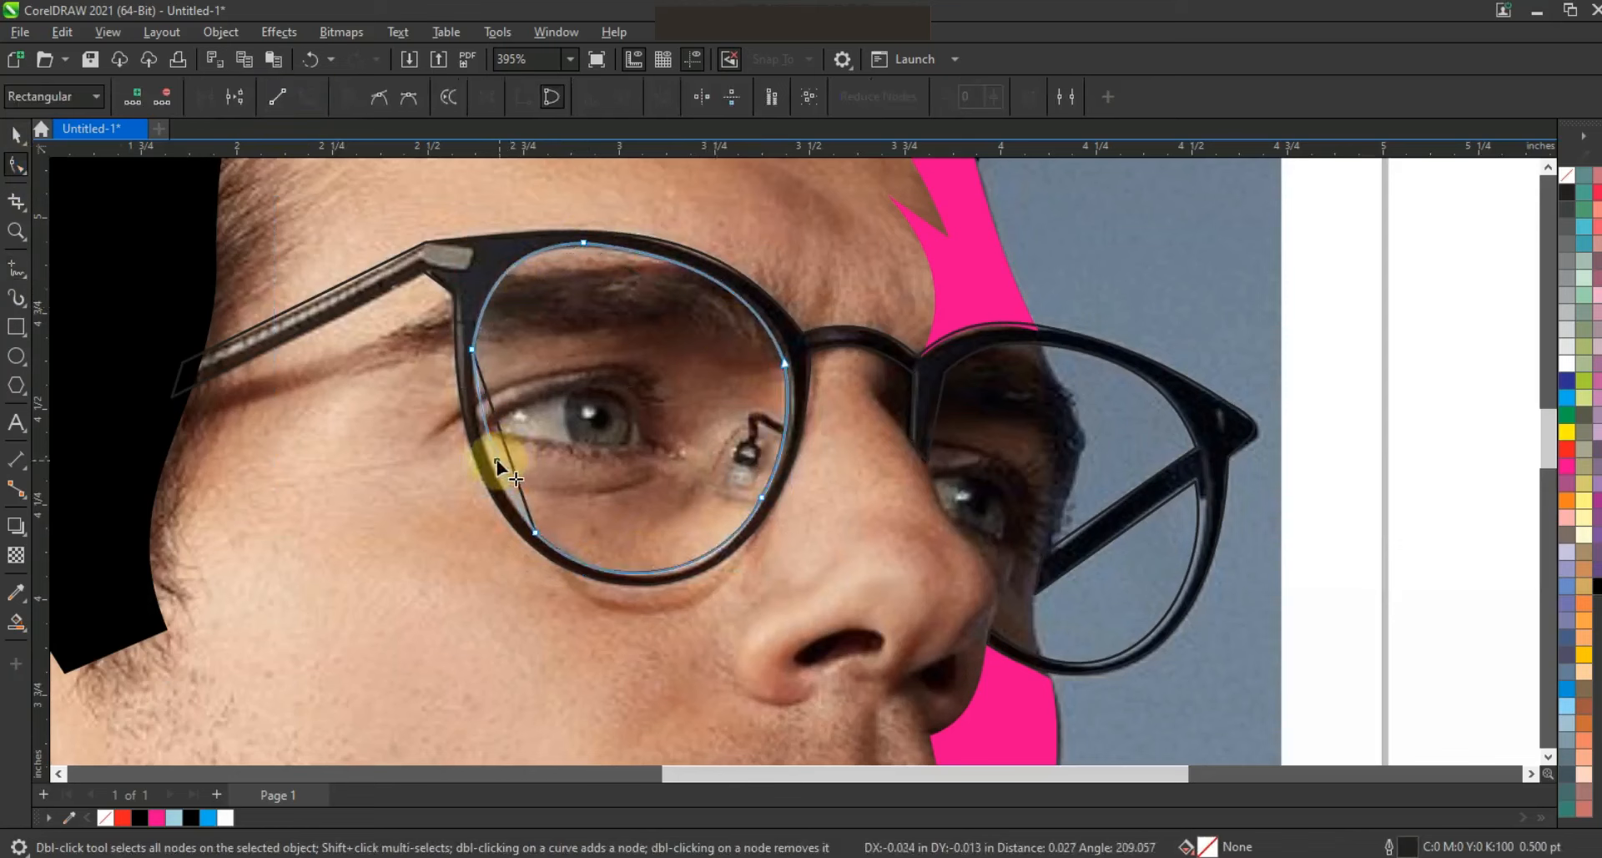
Combine the near lens outline with the glasses frame and fill the result black
key("space")
left_click(662, 252, "shift")
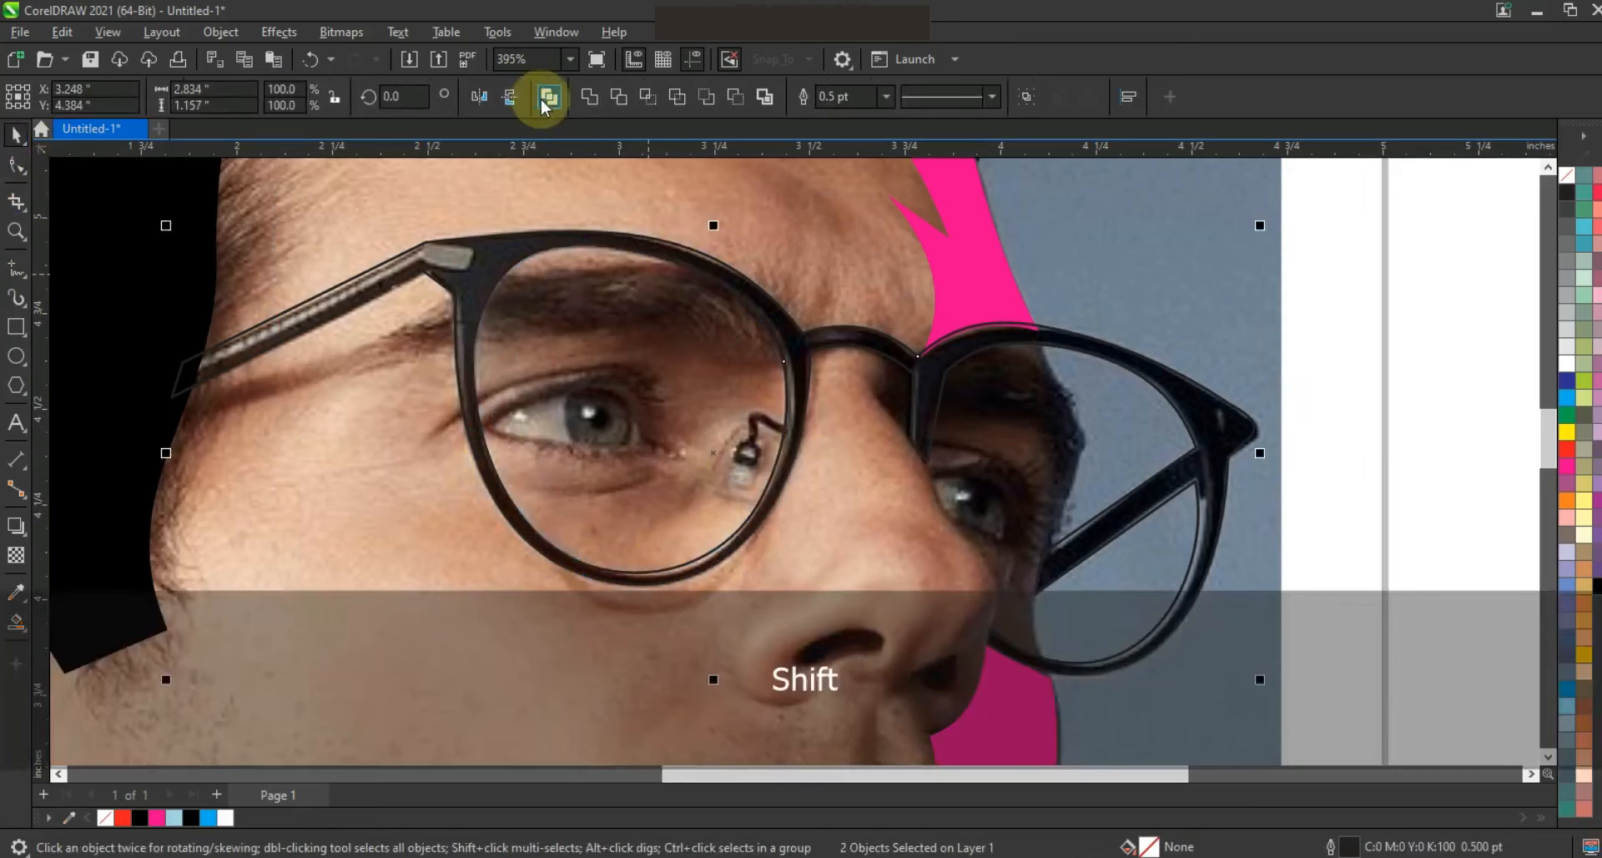
key("ctrl+l")
key("F3")
left_click(1597, 588)
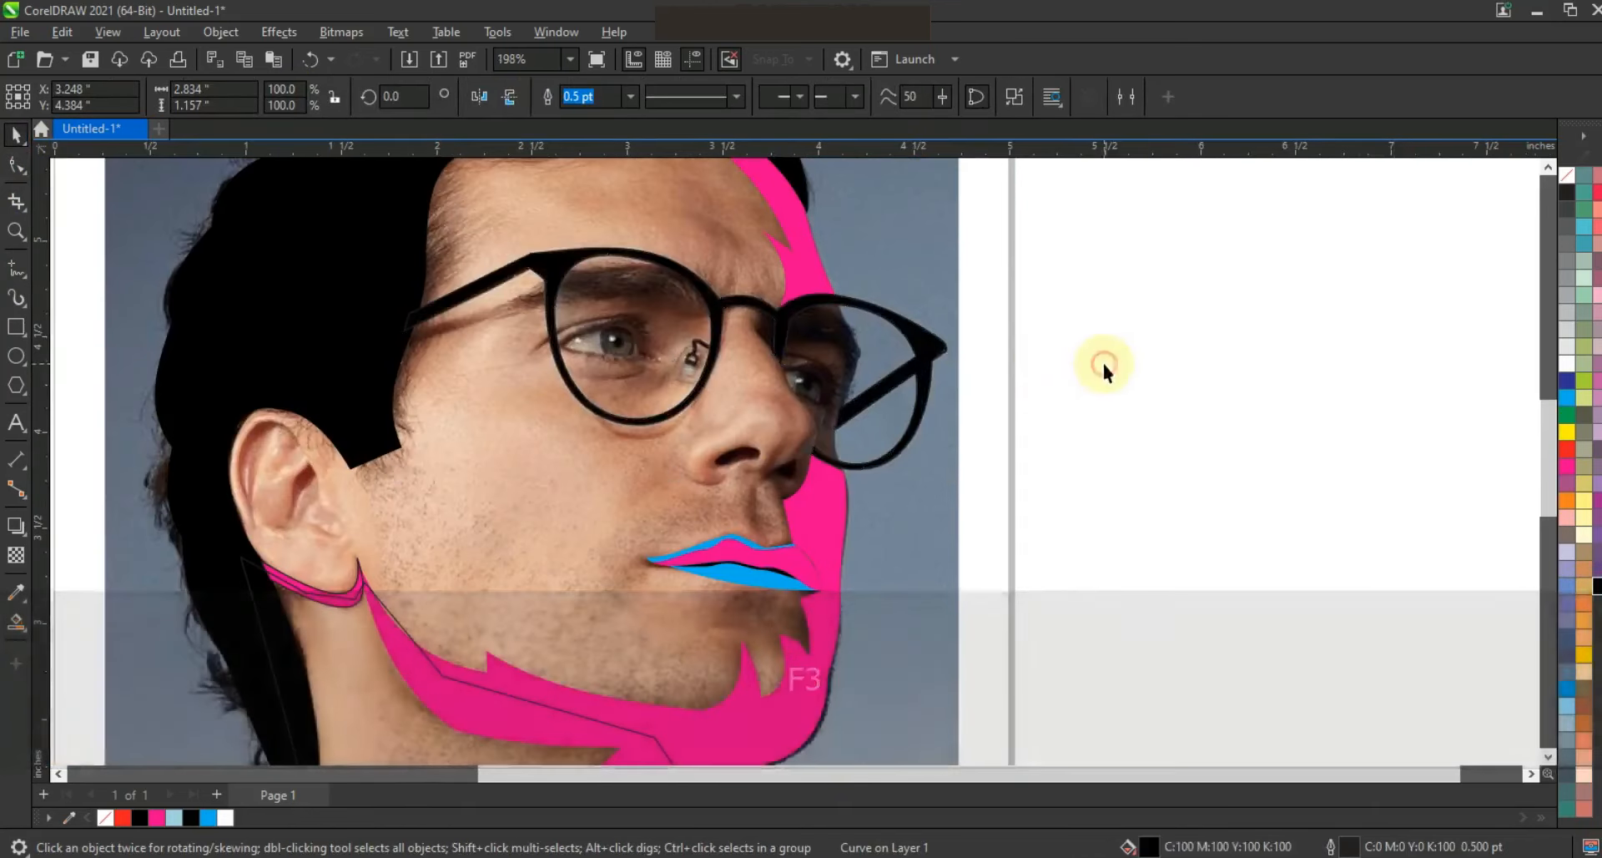
key("Escape")
Draw a rectangle about 4.51 by 6.63 inches beside the photo and fill it with golden yellow
scroll(1102, 358, "down", 2)
left_click(16, 231)
left_click_drag(816, 258, 1116, 496)
left_click_drag(801, 581, 510, 225)
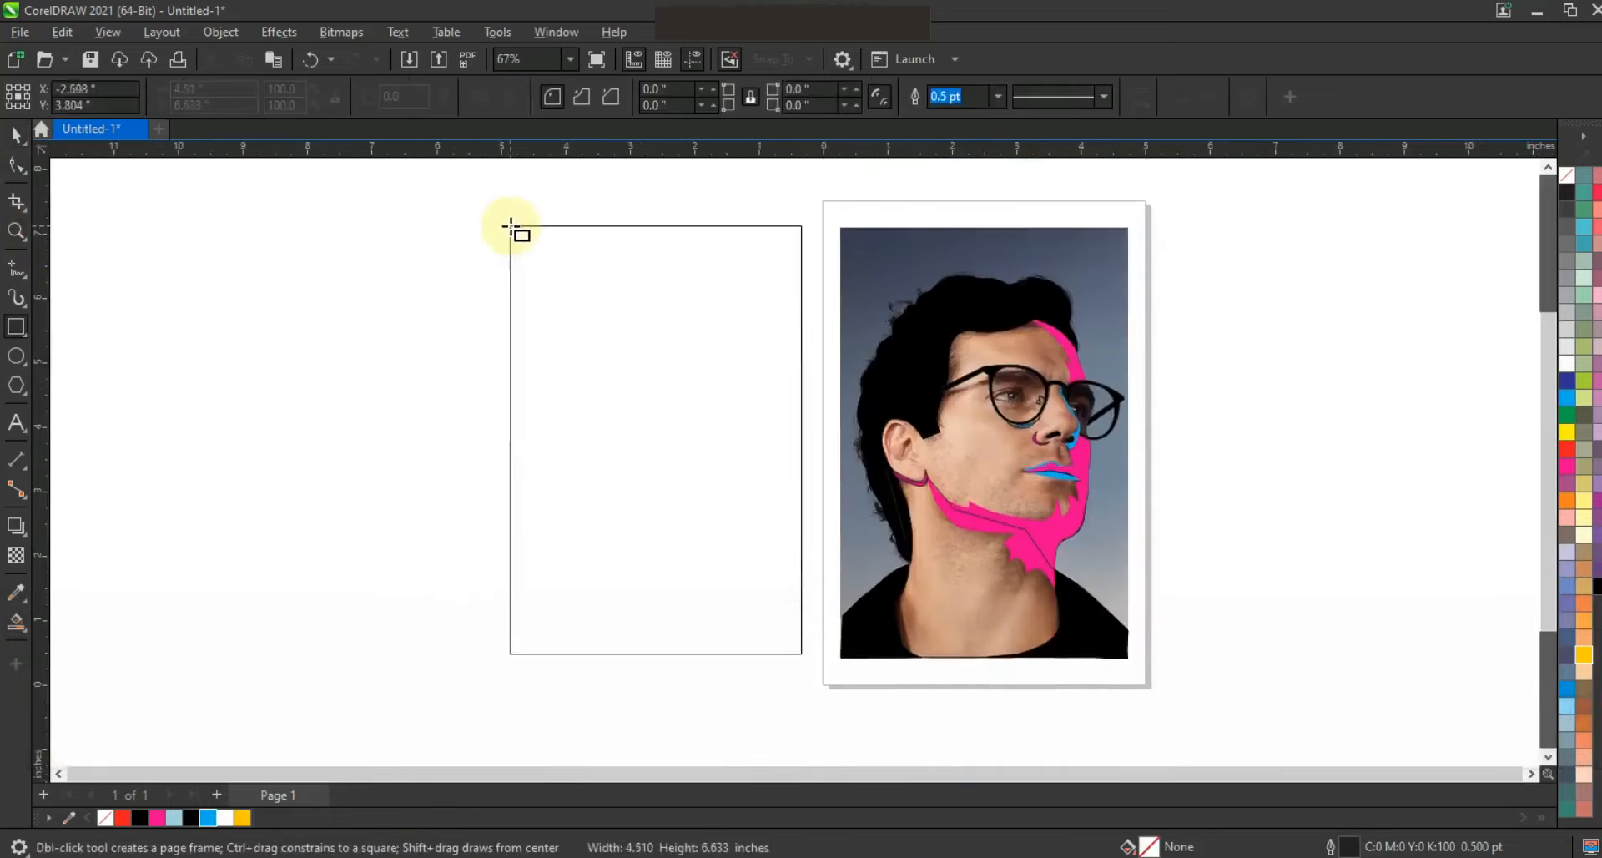
left_click(17, 133)
left_click(242, 818)
Move the traced portrait shapes onto the yellow rectangle, bring them to the front and remove their outlines
left_click(1213, 317)
left_click_drag(1143, 418, 811, 705)
left_click_drag(1183, 718, 795, 248)
left_click_drag(981, 463, 661, 465)
key("shift+Page_Up")
right_click(1567, 176)
left_click(1565, 192)
left_click_drag(403, 184, 1183, 663)
key("shift+F2")
key("Escape")
Paint 0.03-inch Artistic Media strokes along the locks on top of the hair in the photo
left_click(17, 232)
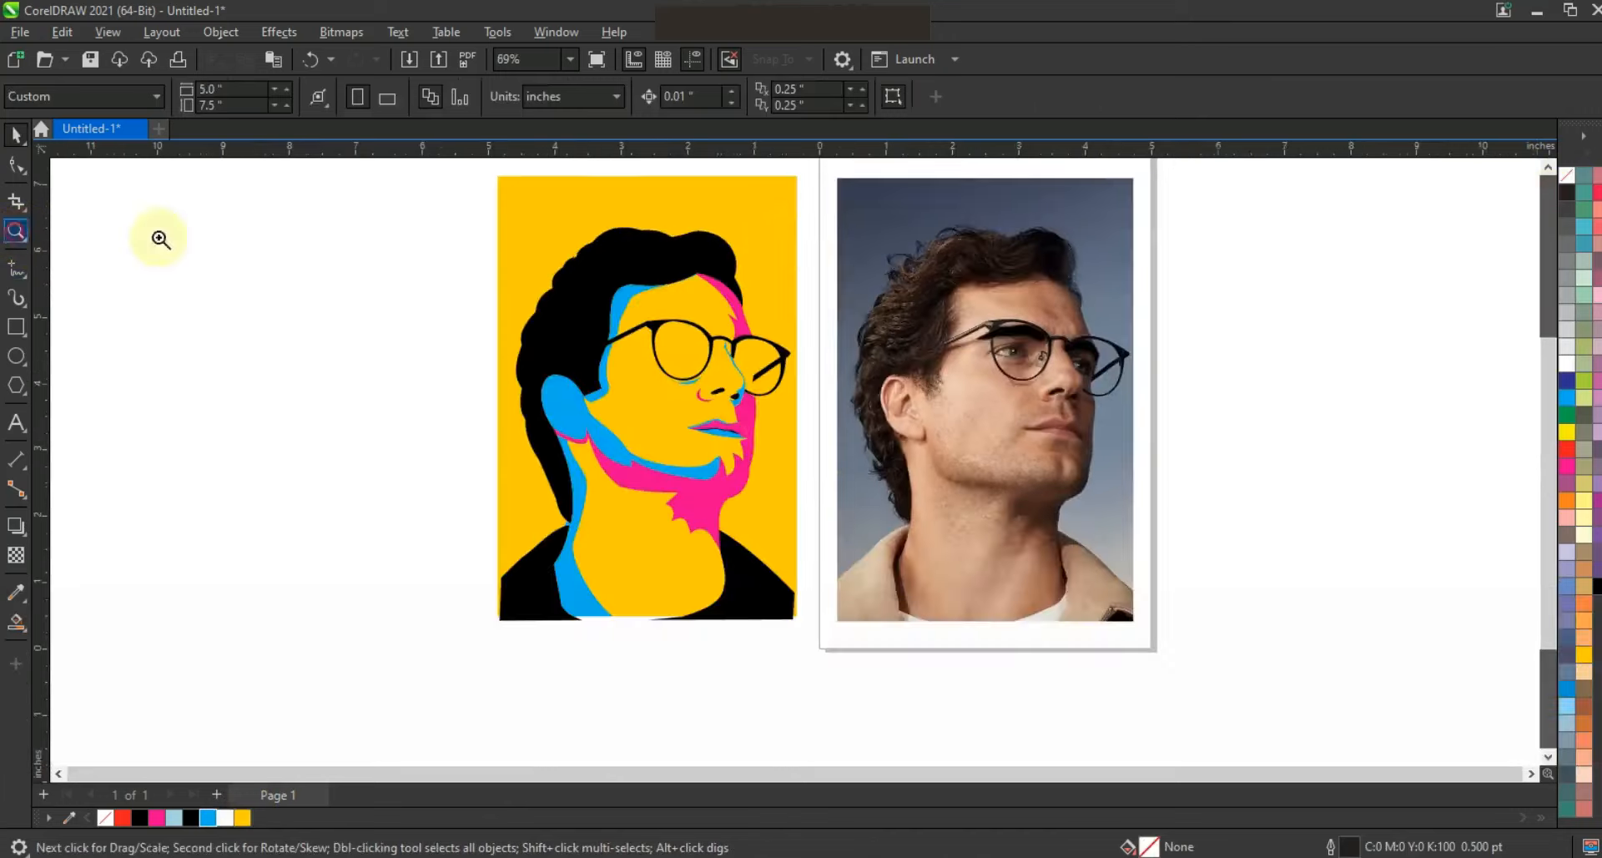
left_click_drag(769, 231, 1180, 452)
left_click(17, 297)
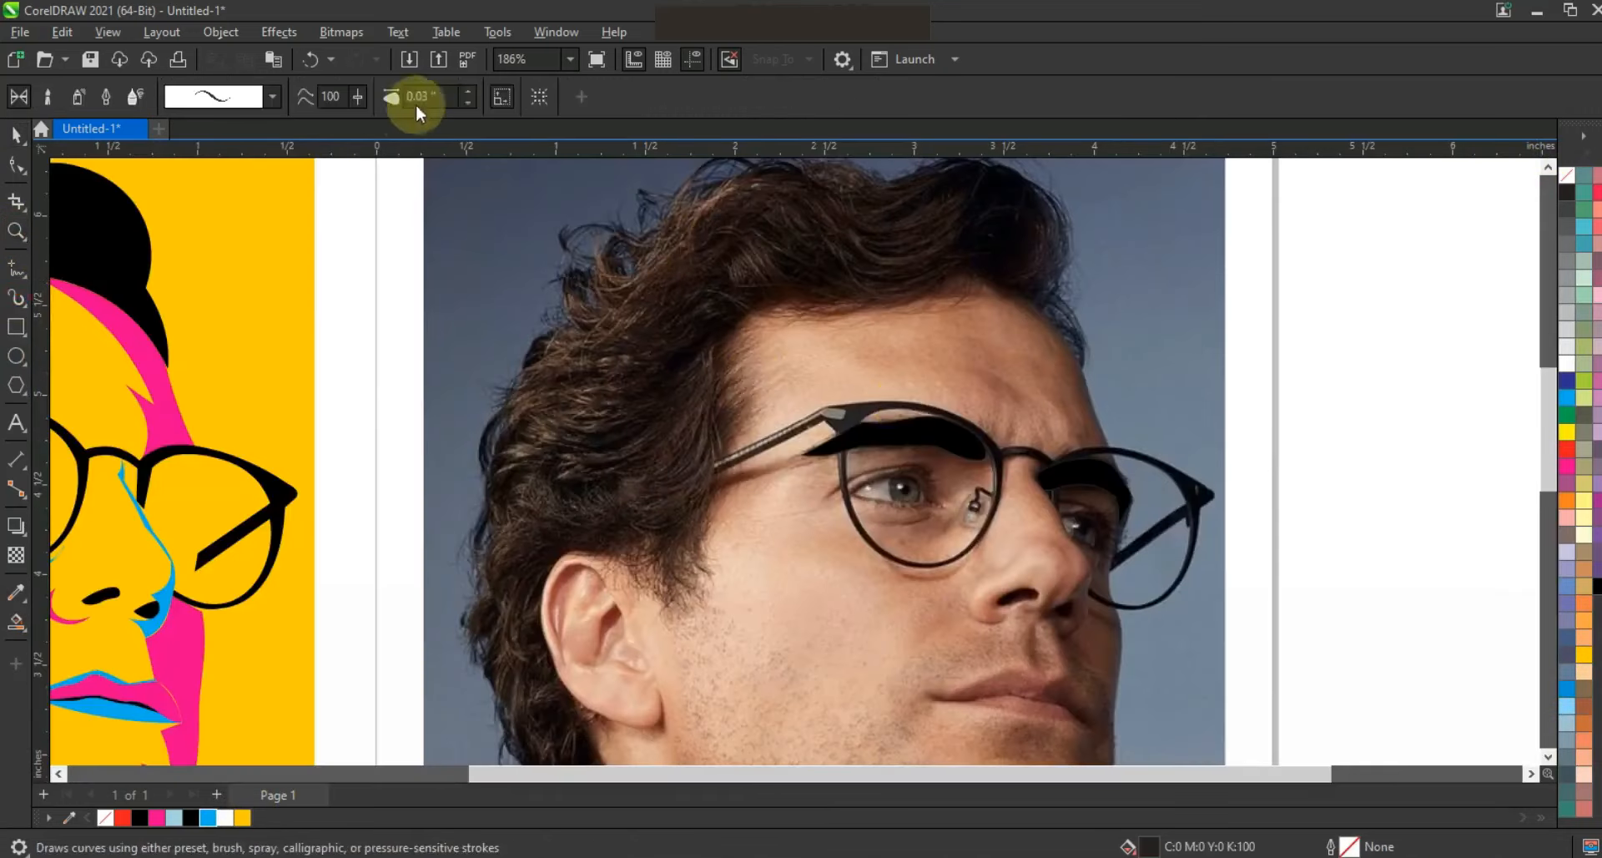
mouse_move(834, 229)
left_mouse_down()
mouse_move(731, 194)
mouse_move(689, 232)
left_mouse_up()
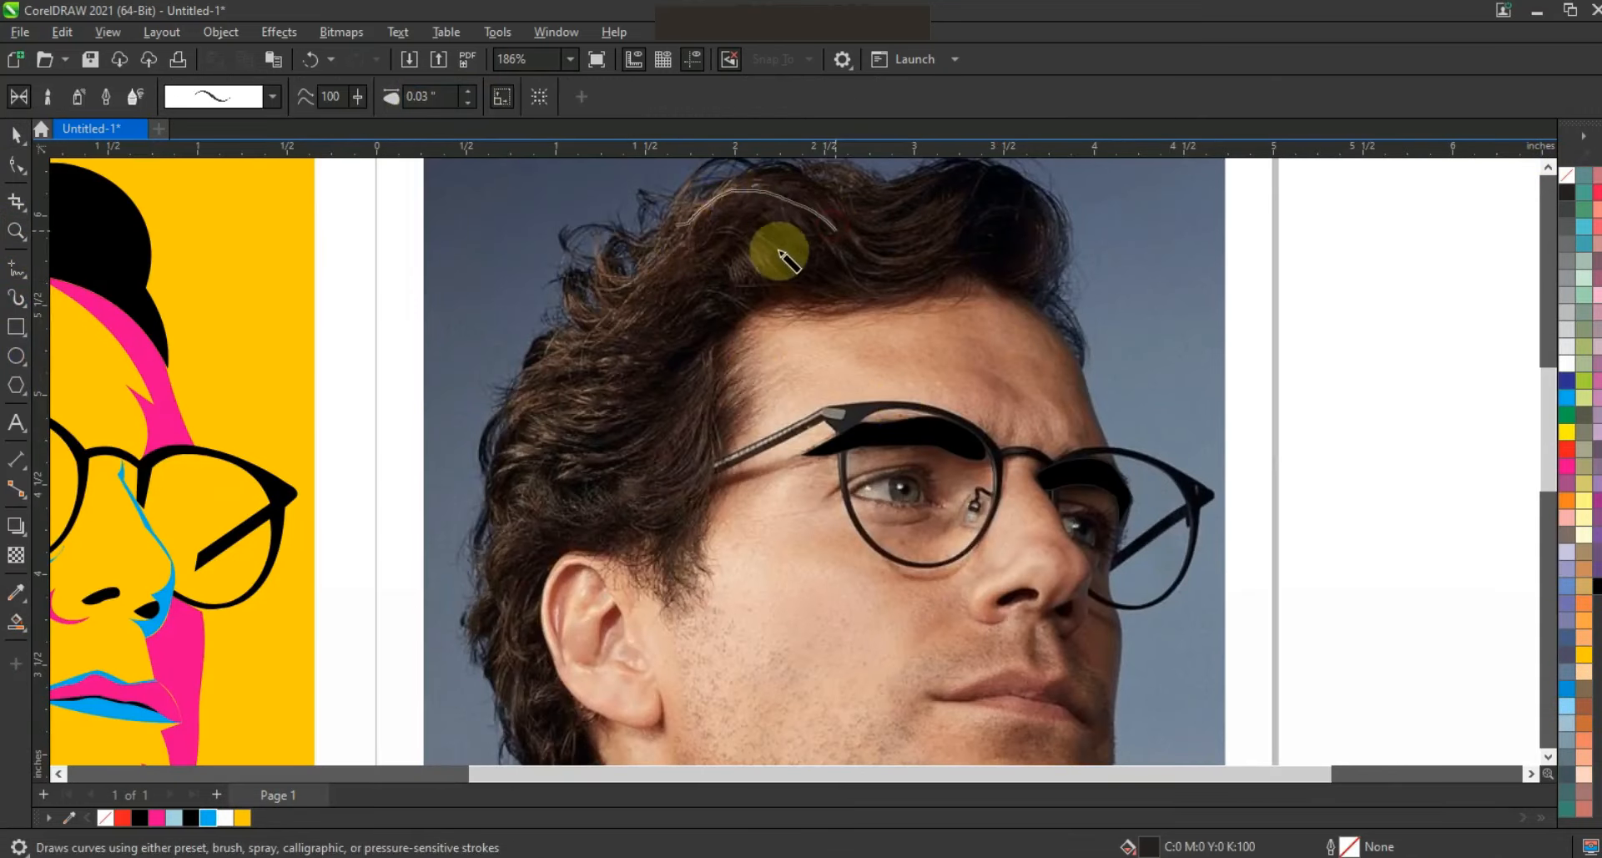
left_click_drag(780, 251, 756, 253)
mouse_move(972, 173)
left_mouse_down()
mouse_move(897, 206)
mouse_move(762, 189)
mouse_move(923, 215)
mouse_move(792, 203)
left_mouse_up()
mouse_move(971, 202)
left_mouse_down()
mouse_move(911, 239)
mouse_move(954, 225)
mouse_move(961, 246)
left_mouse_up()
Paint more Artistic Media strokes along the hair's side and behind the ear
mouse_move(782, 276)
left_mouse_down()
mouse_move(757, 251)
mouse_move(622, 279)
left_mouse_up()
left_click_drag(748, 281, 594, 305)
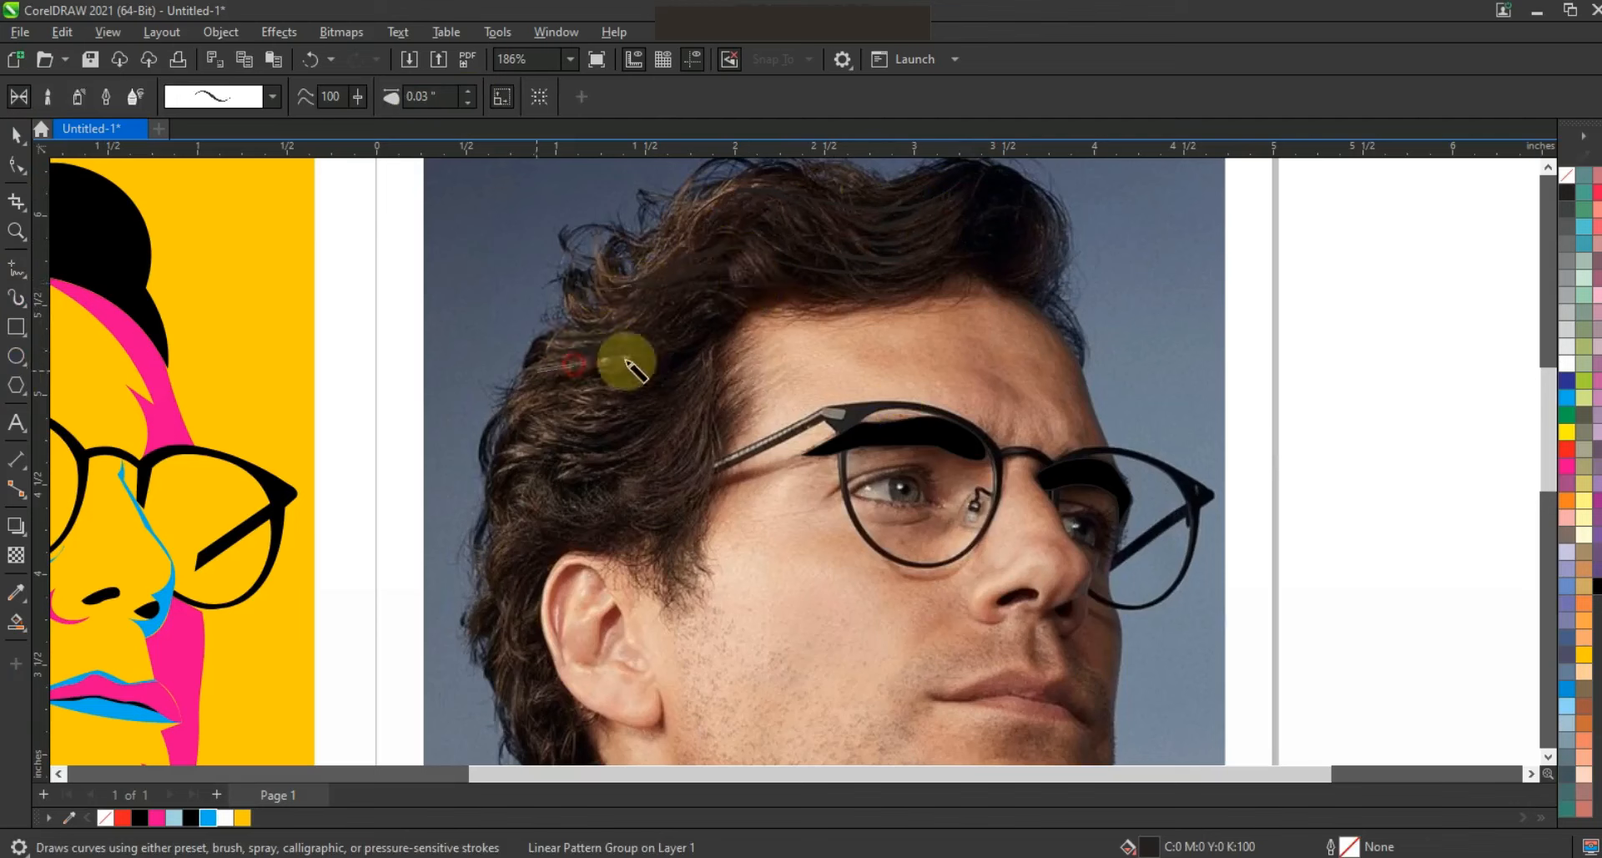
mouse_move(638, 372)
left_mouse_down()
mouse_move(548, 395)
mouse_move(653, 398)
mouse_move(515, 411)
mouse_move(552, 428)
mouse_move(625, 425)
mouse_move(534, 449)
mouse_move(692, 391)
mouse_move(640, 441)
mouse_move(660, 452)
mouse_move(685, 430)
mouse_move(516, 531)
left_mouse_up()
mouse_move(513, 675)
left_mouse_down()
mouse_move(506, 655)
mouse_move(521, 713)
left_mouse_up()
left_click_drag(704, 228, 698, 227)
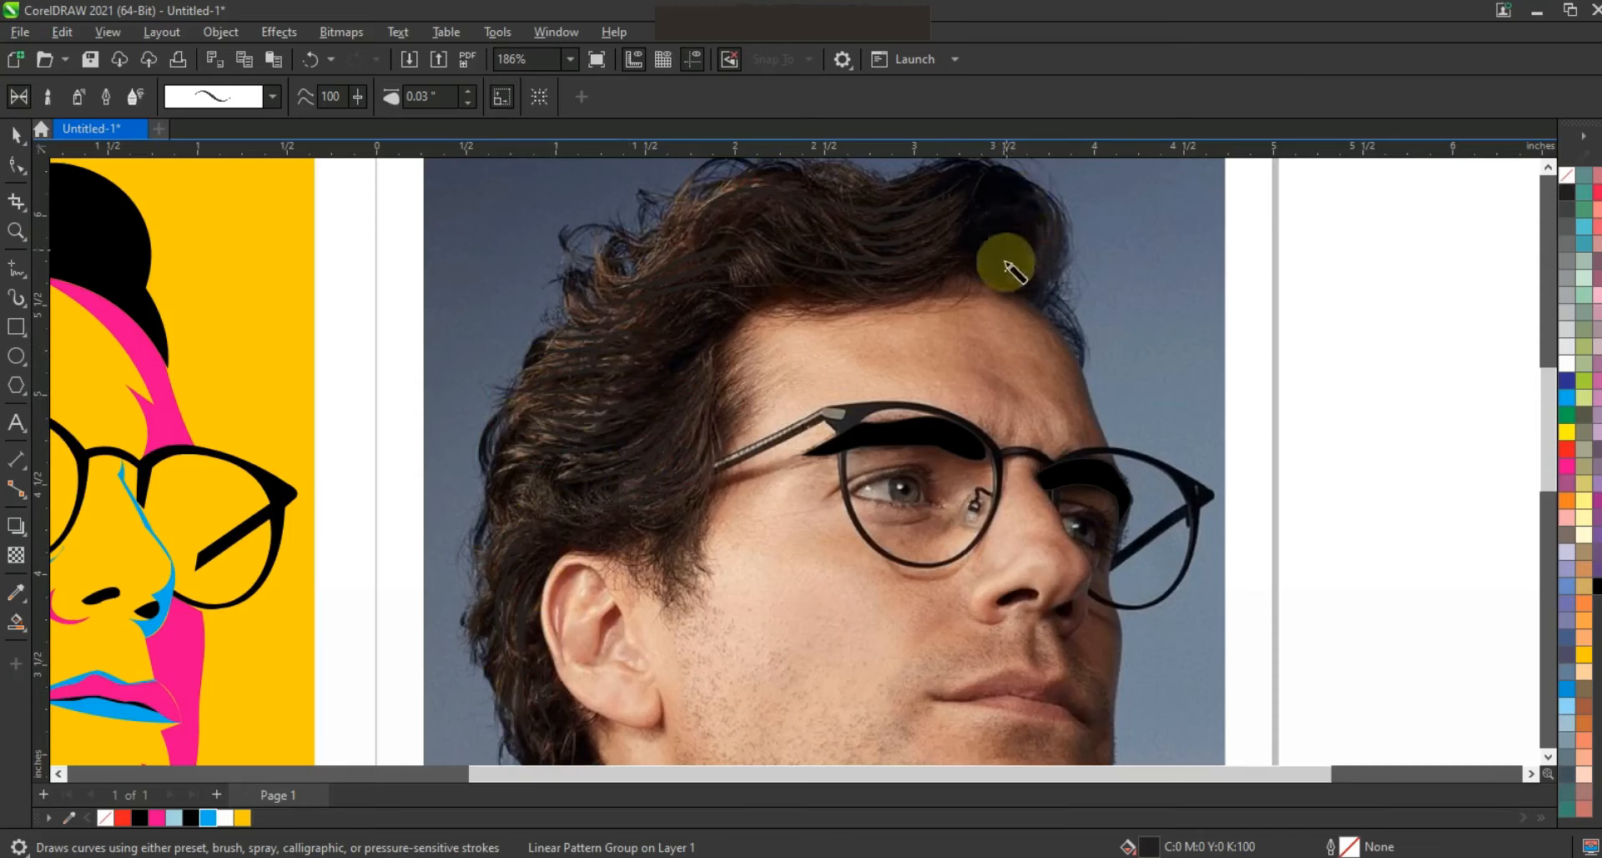
Try to recolour the selected hair strokes pink, and undo that change
key("space")
key("F3")
key("Escape")
left_click_drag(804, 565, 927, 651)
left_click(1567, 466)
key("ctrl+z")
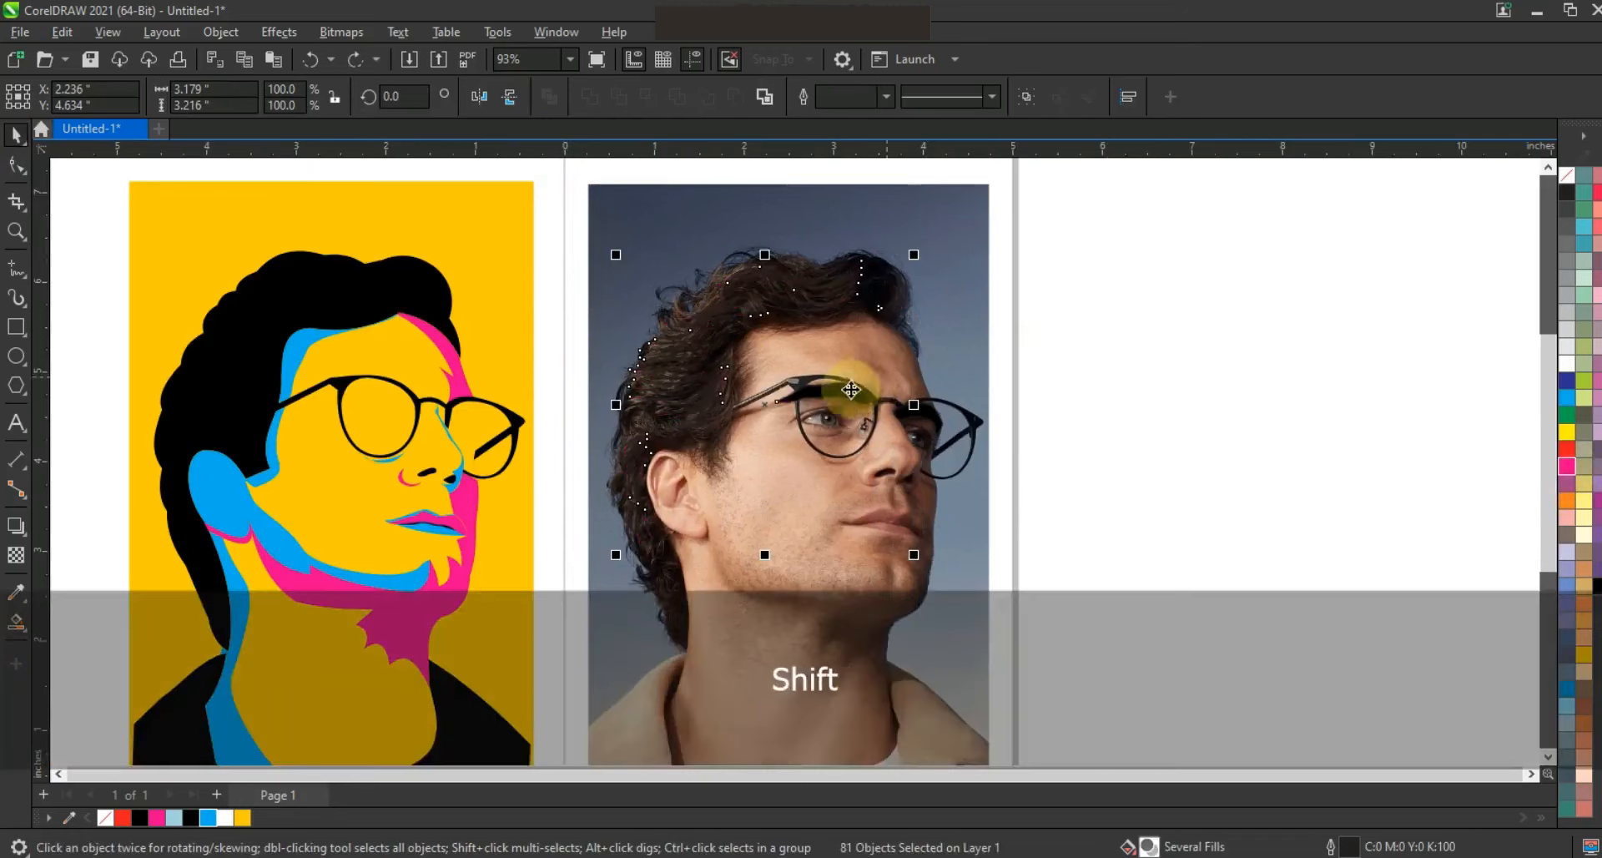
Fill the hair strokes with pink, and bring them and the eyebrows to the front
mouse_move(1170, 207)
left_mouse_down()
mouse_move(996, 419)
mouse_move(588, 668)
left_mouse_up()
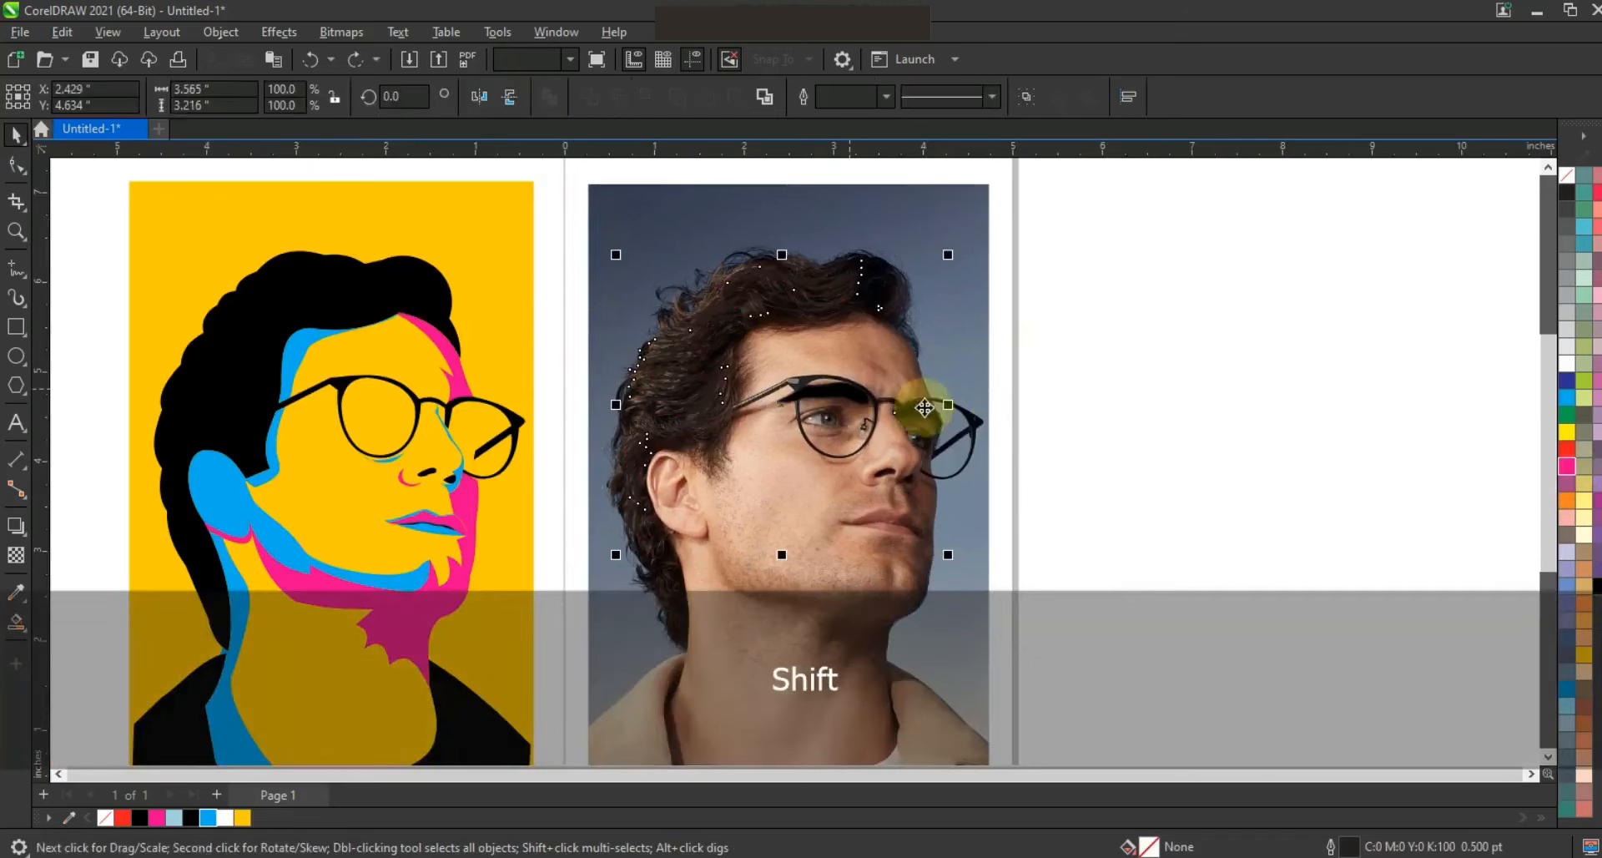
left_click(1567, 467)
left_click_drag(1161, 234, 562, 669)
key("shift+Page_Up")
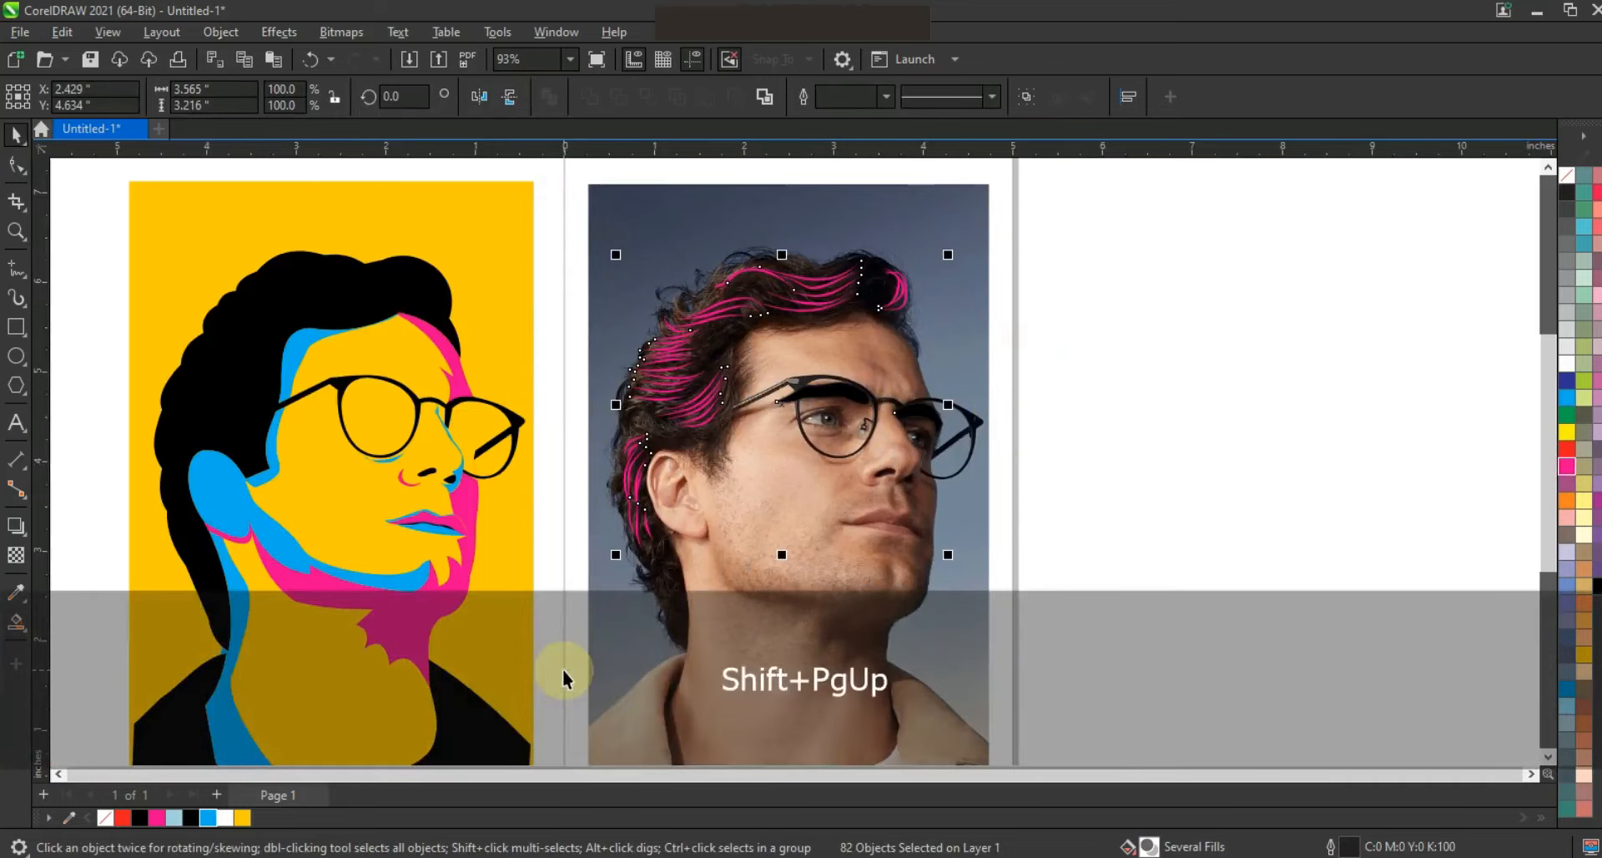
Move the pink hair strokes and the eyebrows onto the yellow portrait and nudge them into alignment
left_click_drag(780, 406, 326, 414)
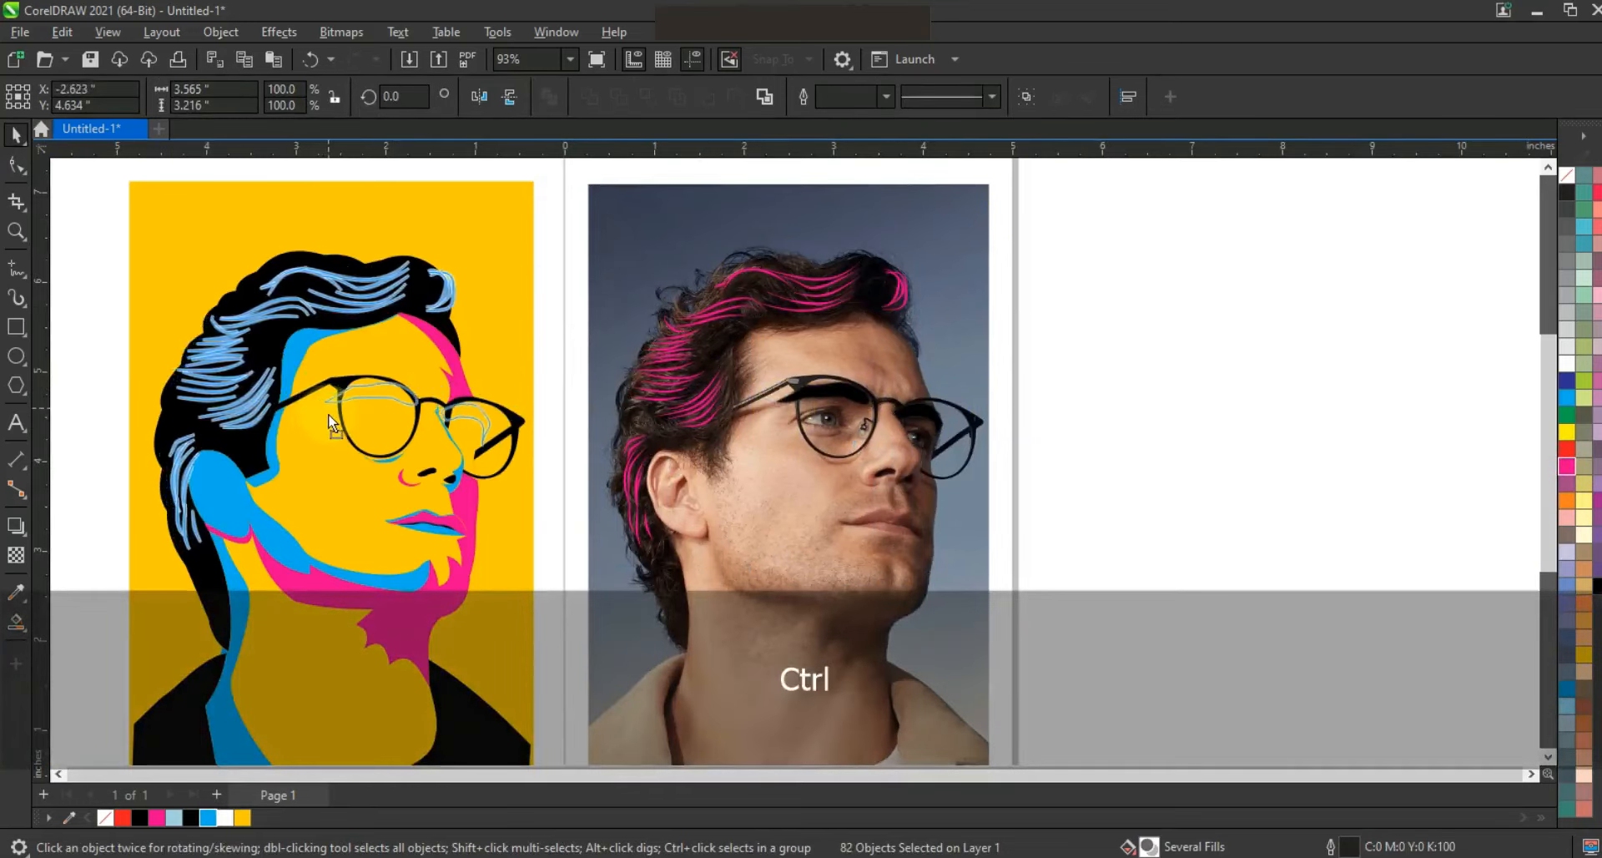
left_click_drag(404, 170, 504, 323)
key("Left")
key("Left")
key("Left")
key("Left")
key("F3")
key("Escape")
Paint 0.03-inch Artistic Media strokes for the eyelid creases and under-eye lines of both eyes in the photo
left_click(16, 231)
left_click_drag(240, 226, 843, 601)
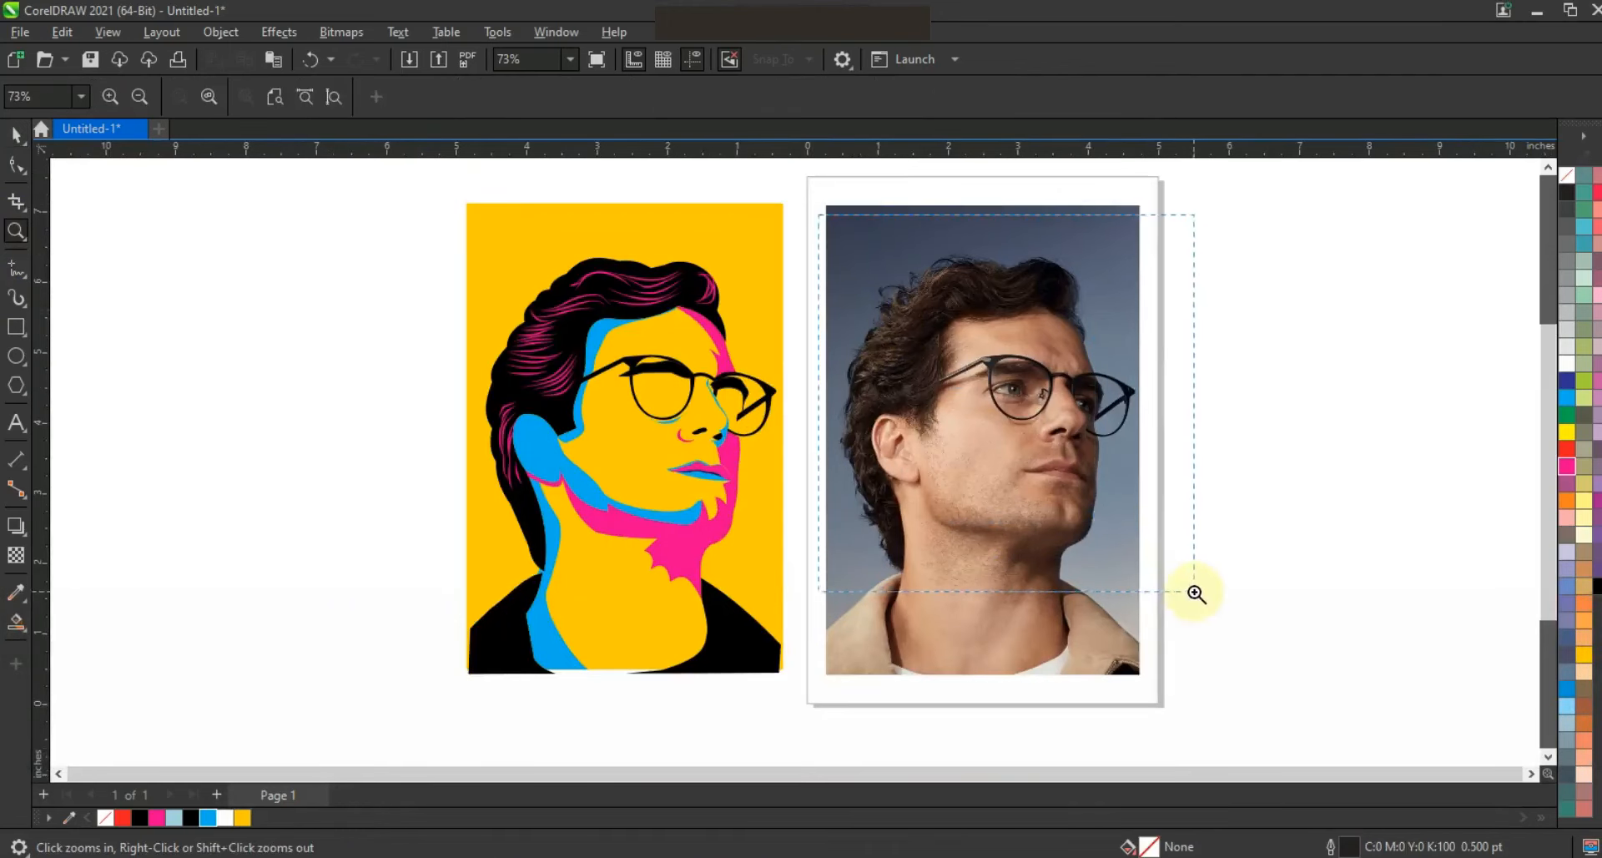
left_click_drag(1196, 592, 1195, 592)
left_click(16, 297)
left_click_drag(544, 370, 403, 448)
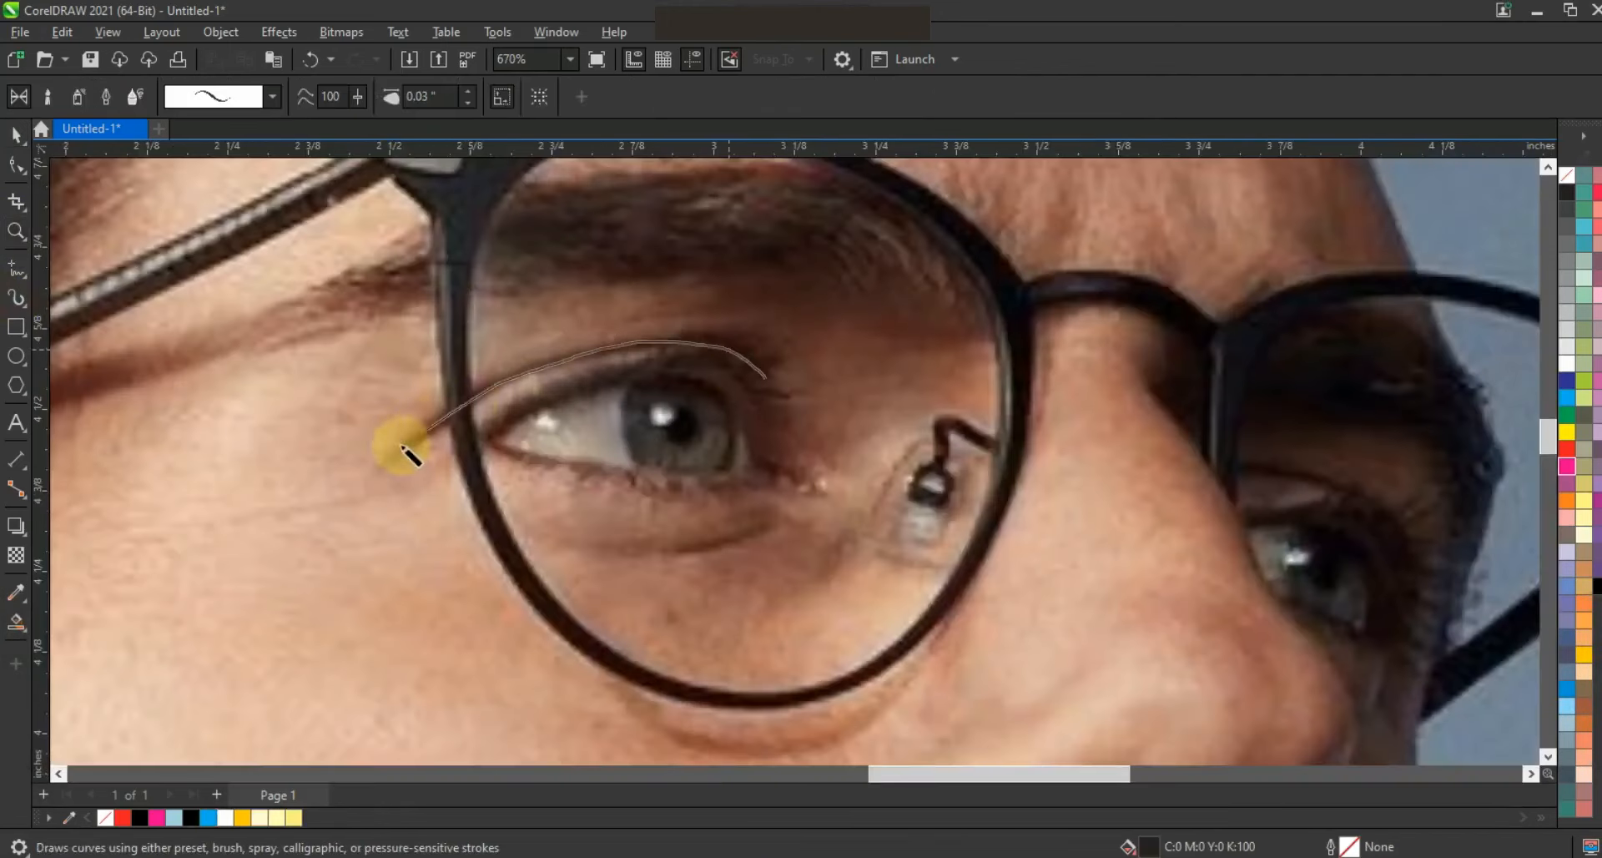
left_click_drag(775, 518, 643, 552)
left_click_drag(850, 537, 726, 605)
left_click_drag(1245, 464, 1415, 557)
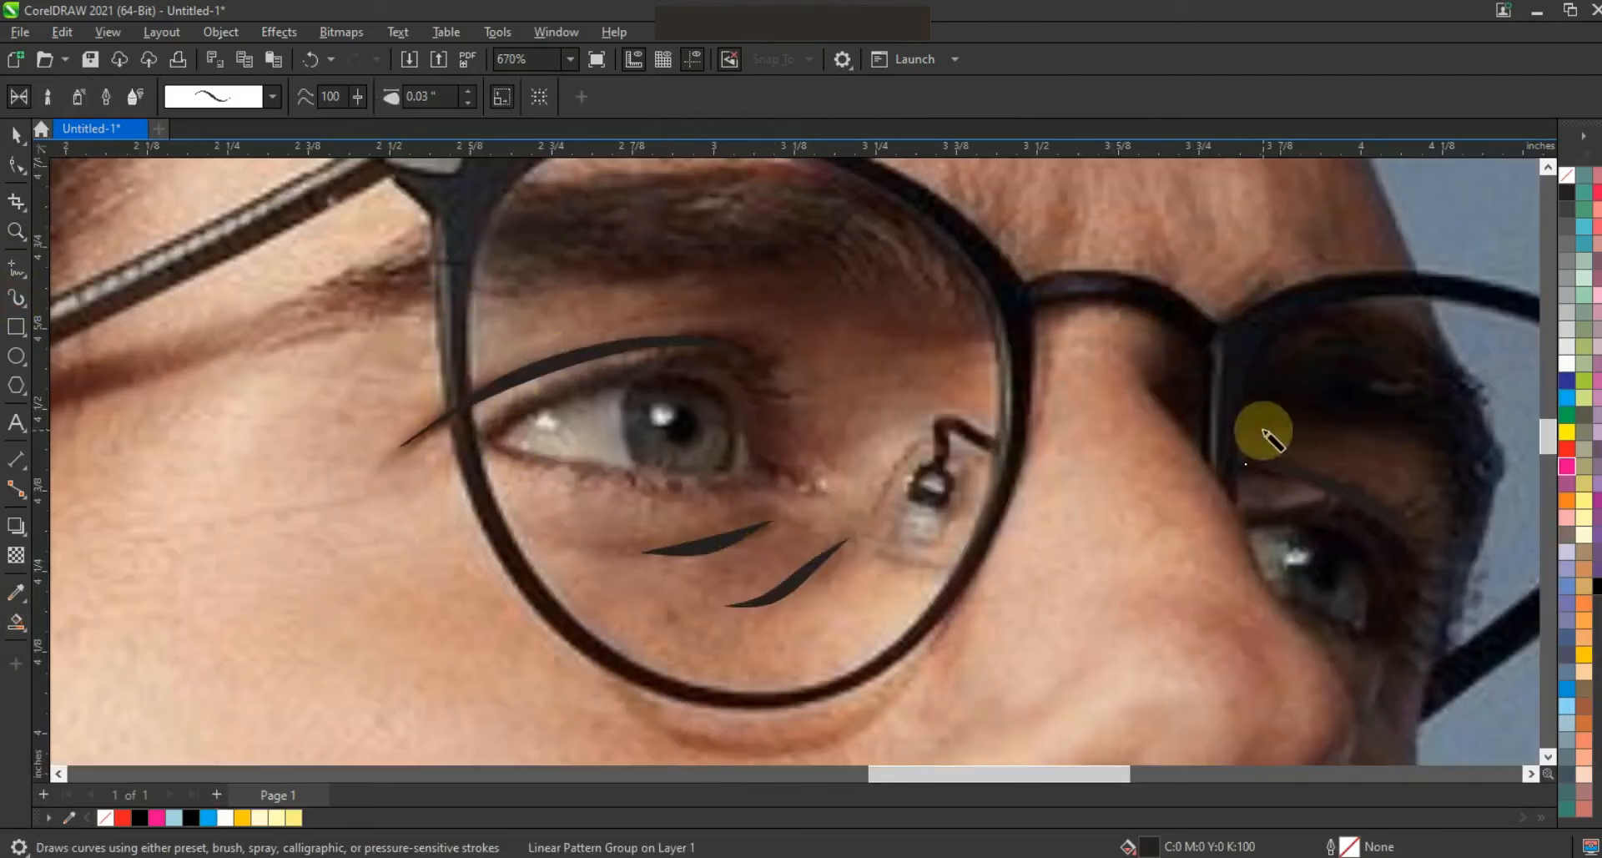
left_click_drag(1392, 635, 1393, 717)
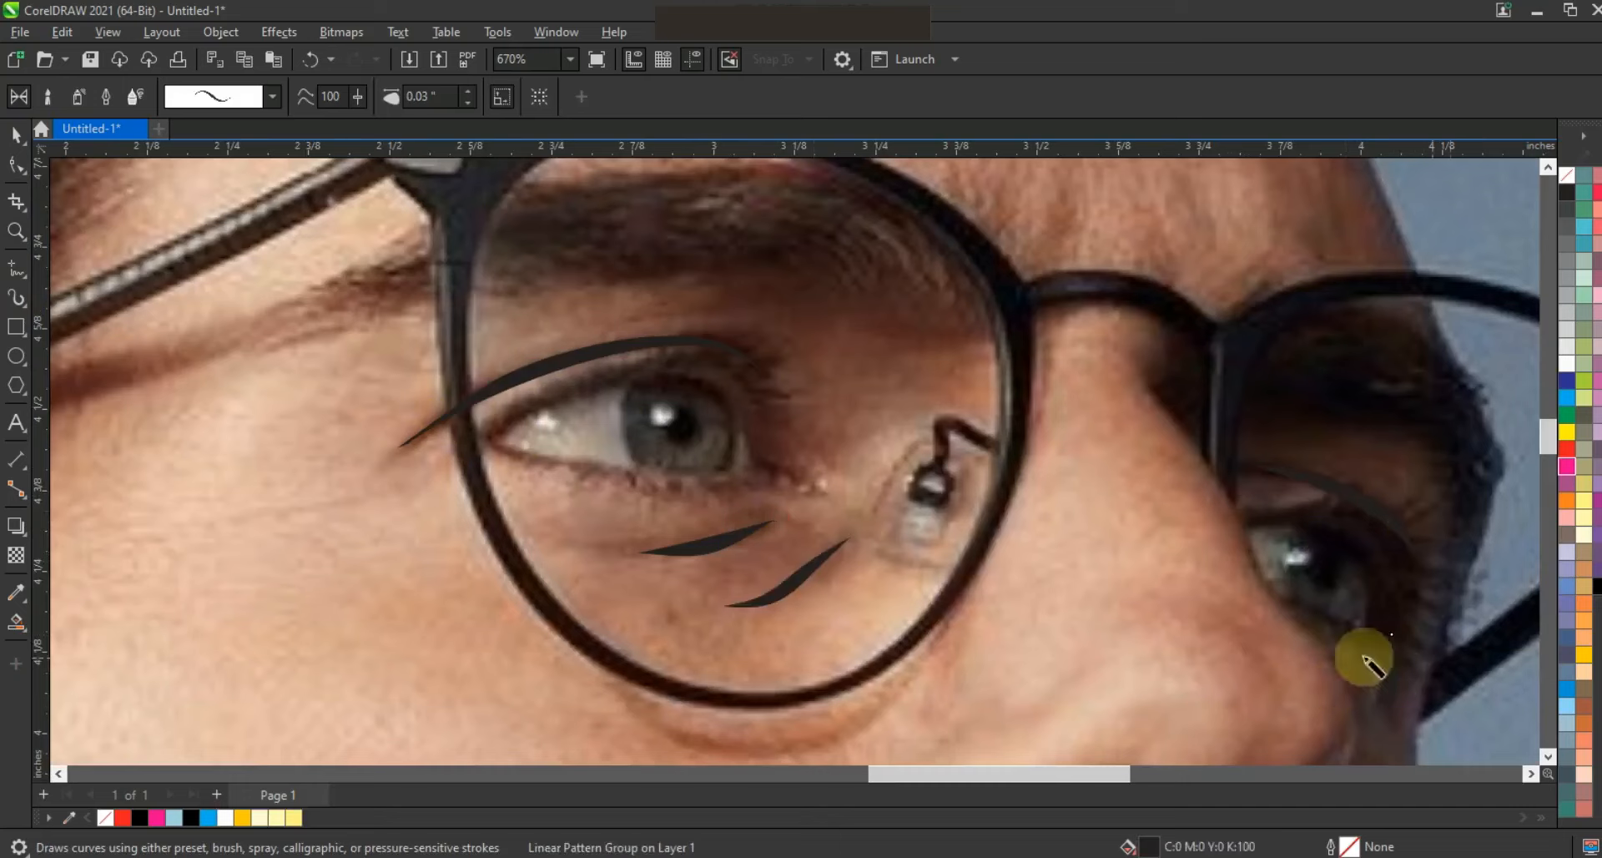
Move the eye crease strokes from the photo onto the face of the yellow portrait
left_click(22, 145)
key("F3")
key("F3")
key("Escape")
left_click_drag(1269, 315, 742, 467)
key("F3")
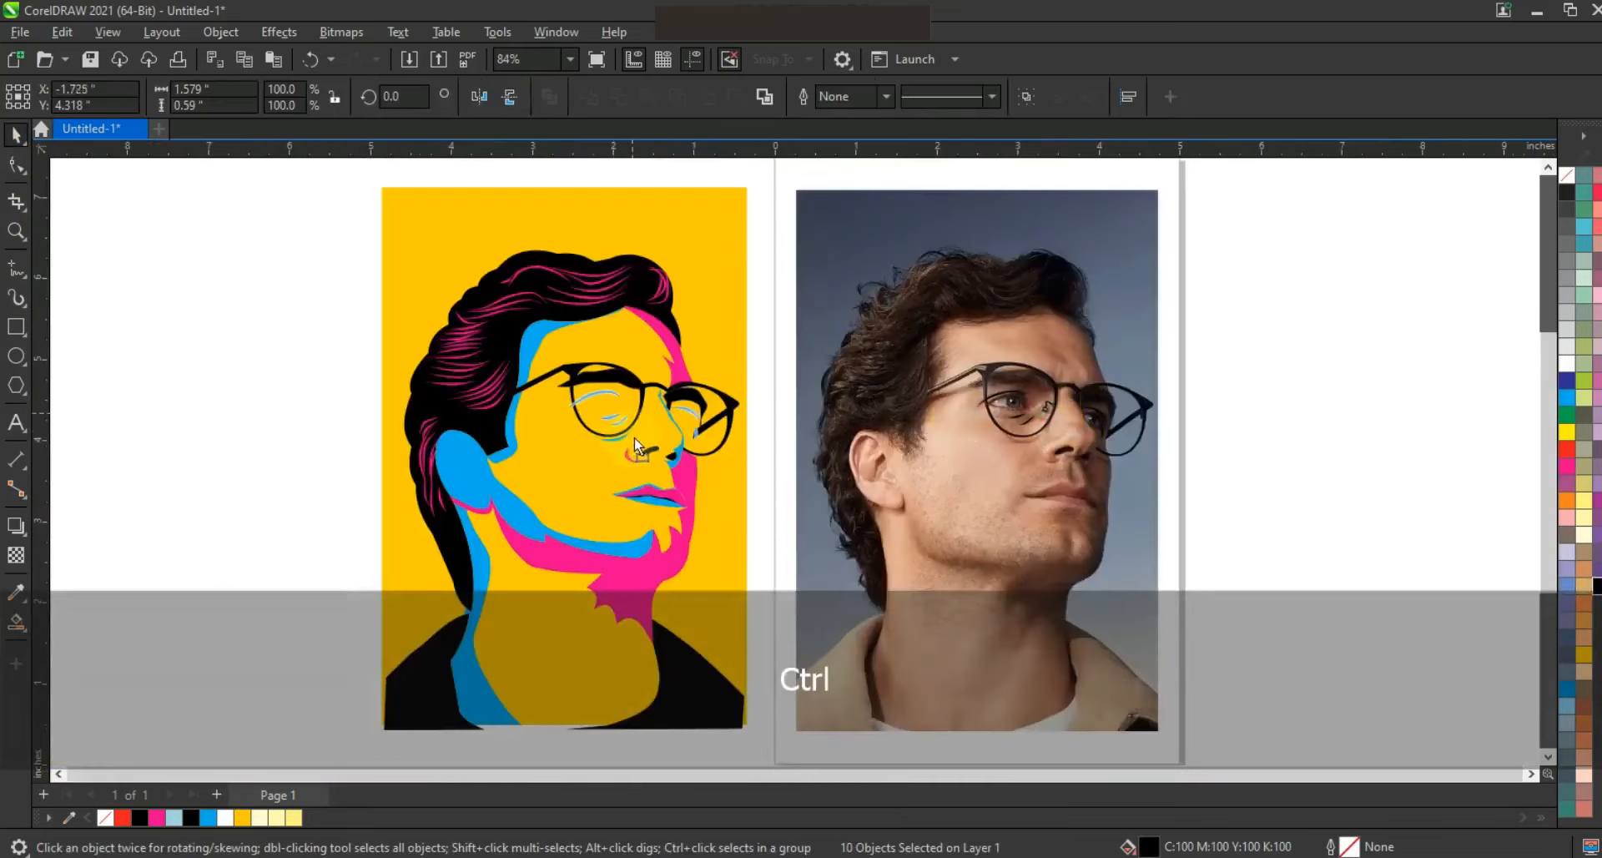
left_click(1209, 424)
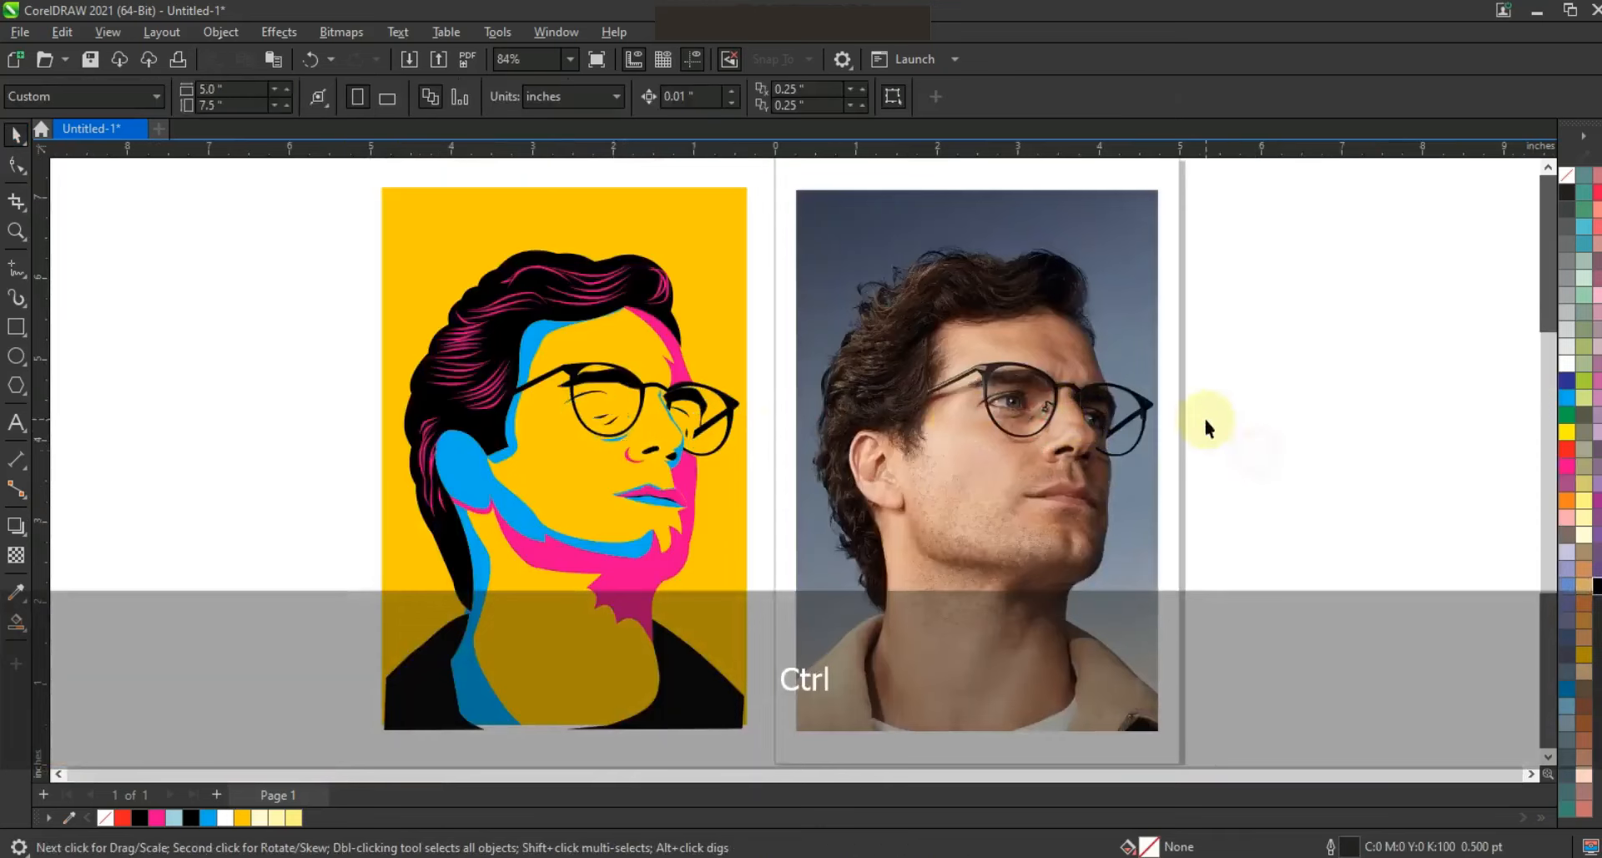
Trace the visible eyeball of the near eye in the photo as a closed four-node shape and curve its edges
left_click(21, 230)
left_click_drag(900, 339, 1158, 445)
left_click_drag(393, 357, 1103, 633)
left_click(17, 267)
left_click(429, 515)
double_click(629, 442)
double_click(814, 523)
left_click(806, 559)
left_click(429, 515)
left_click(17, 165)
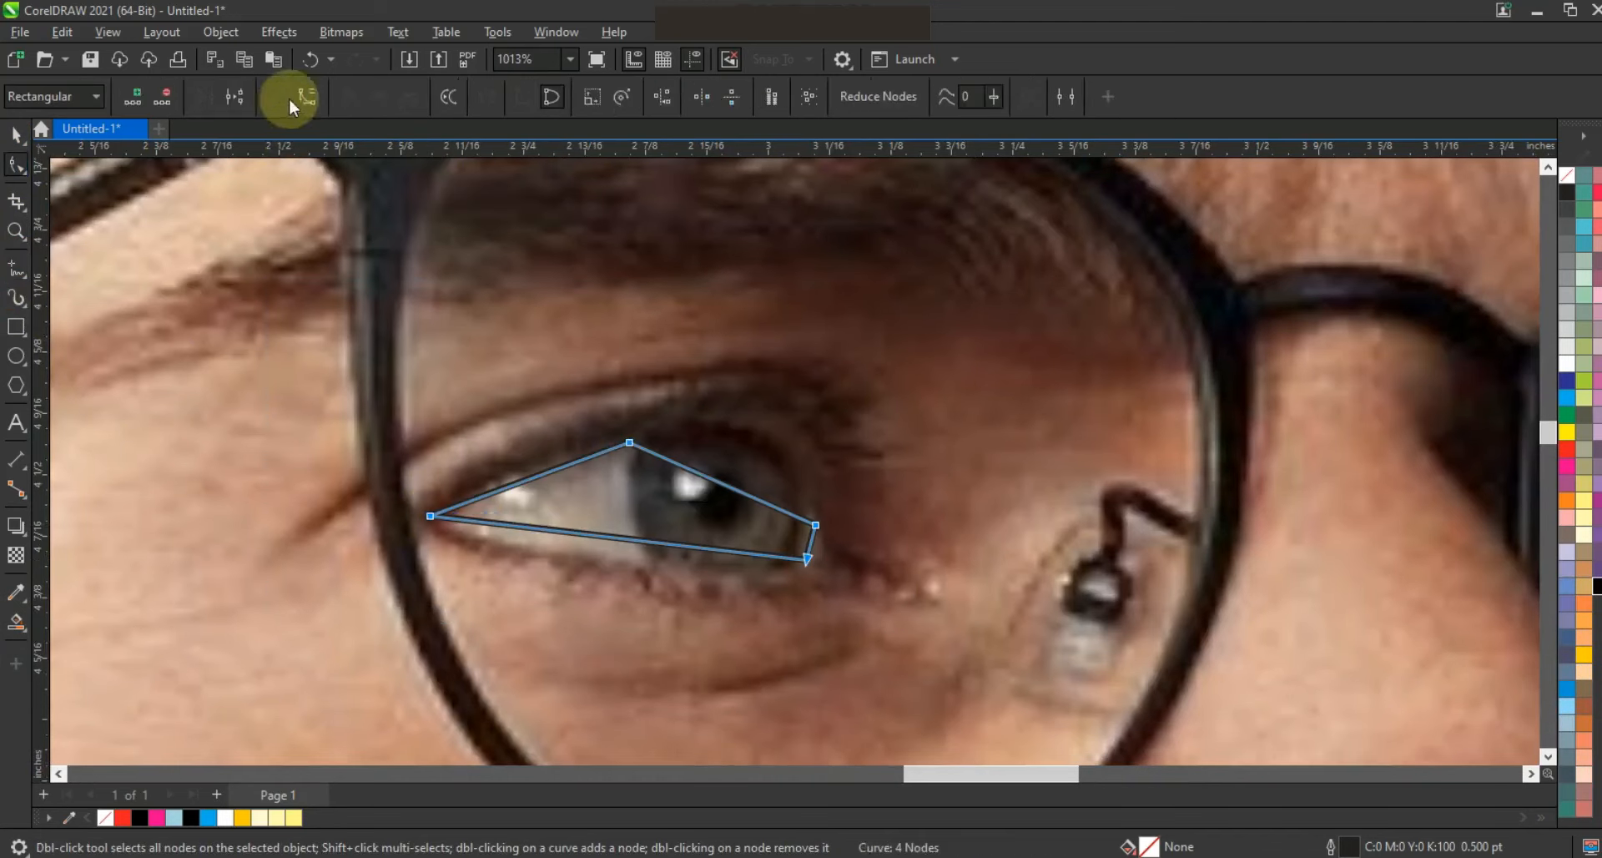
left_click_drag(723, 481, 809, 543)
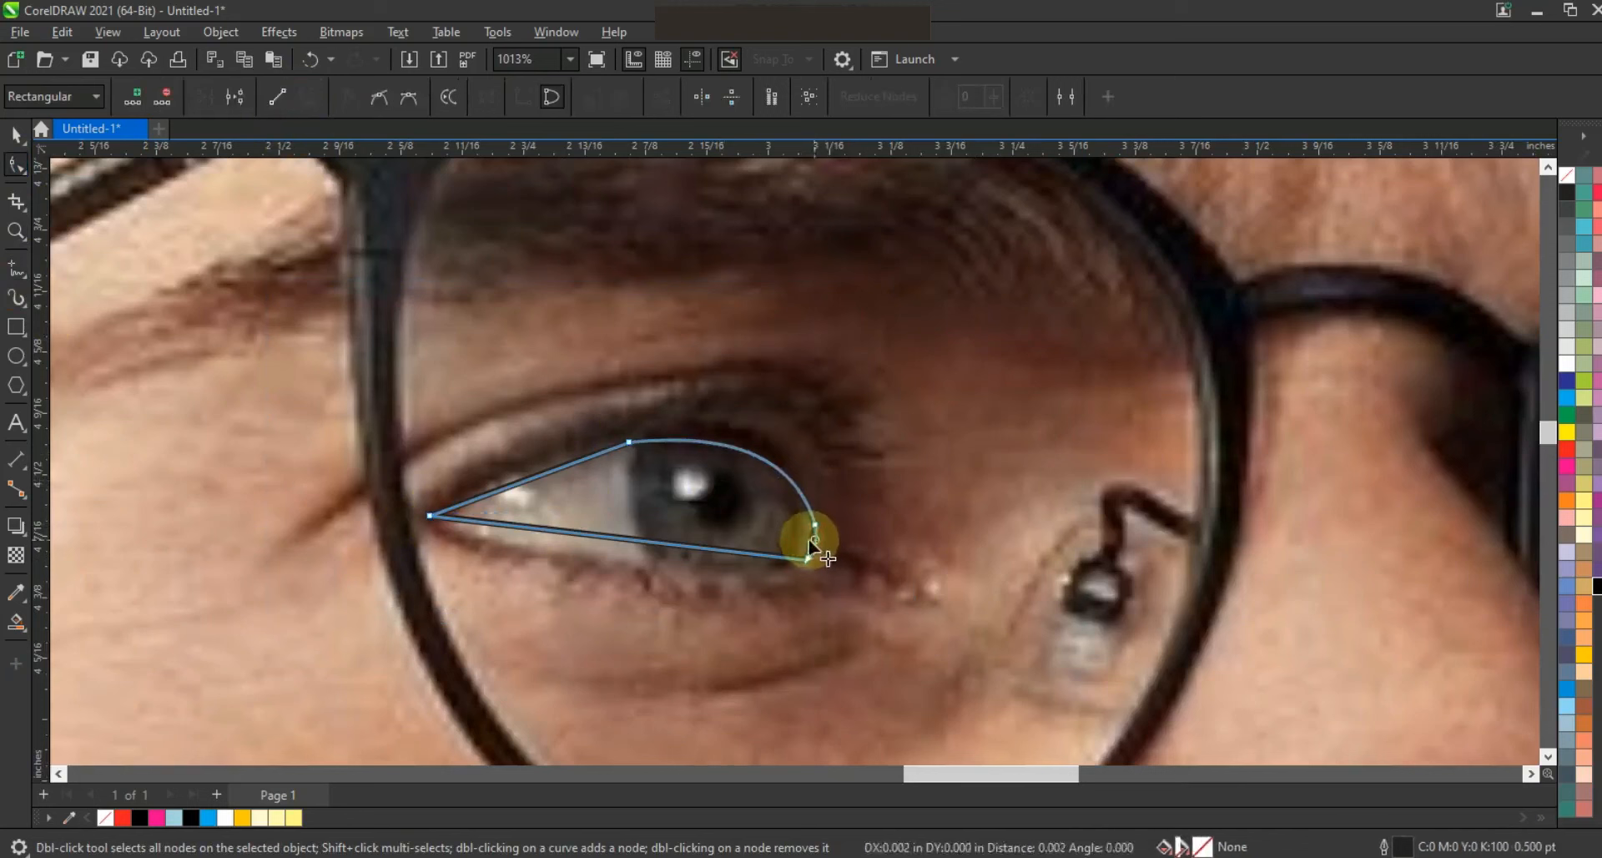
left_click_drag(661, 543, 661, 567)
left_click_drag(538, 474, 534, 468)
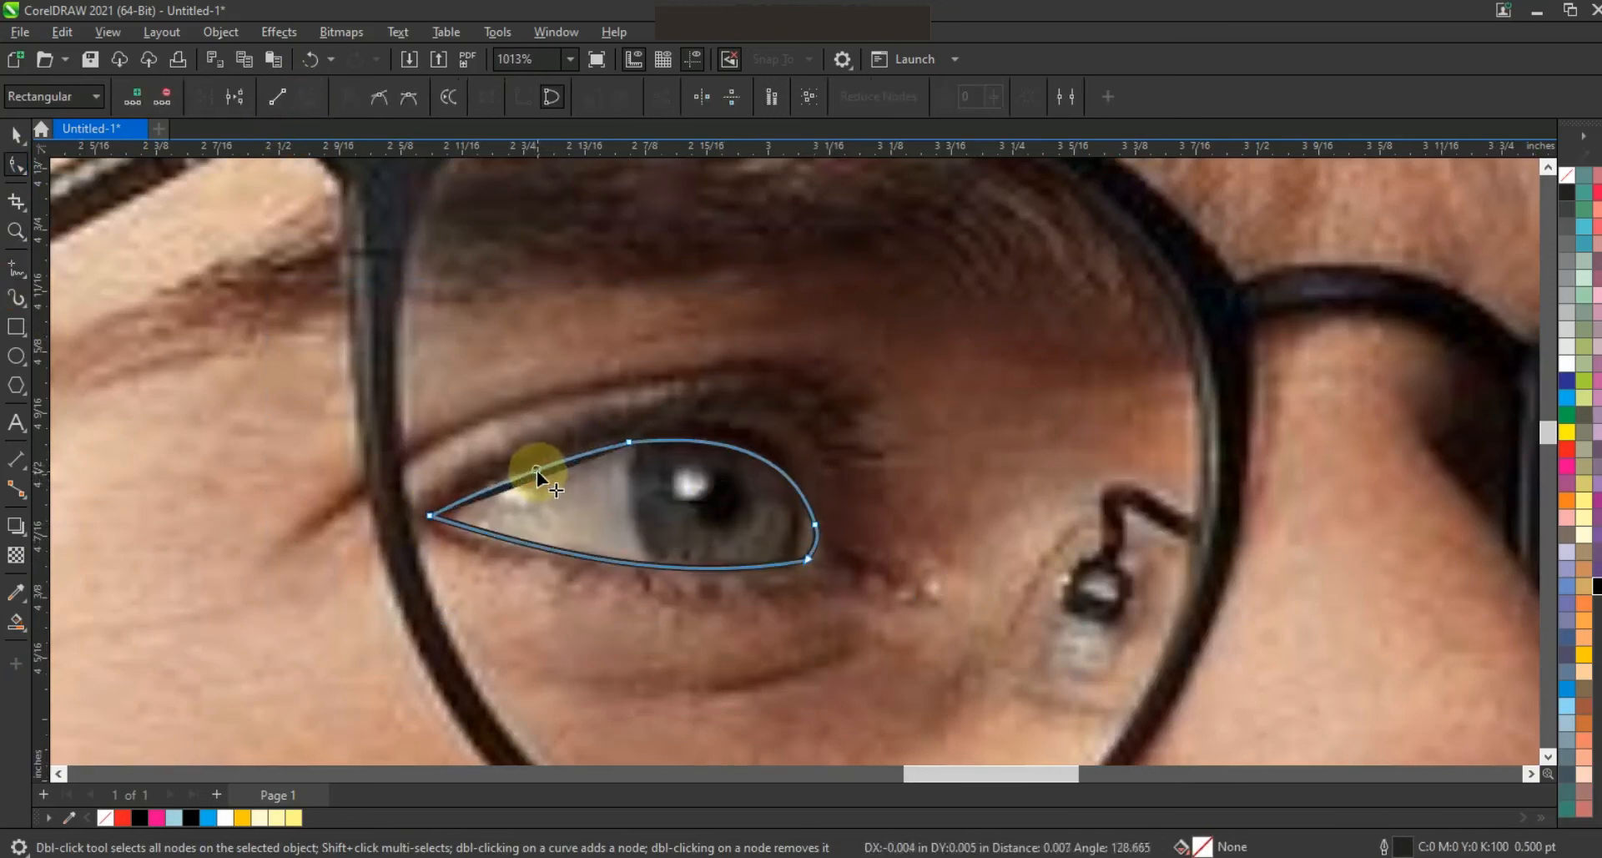
Trace a closed six-node eyelid and lash outline around the near eye and curve its segments to follow the lids
left_click(17, 267)
left_click(399, 503)
left_click(702, 399)
left_click(878, 522)
left_click(912, 591)
left_click(645, 593)
left_click(777, 570)
left_click(398, 503)
left_click(17, 165)
left_click_drag(946, 651, 958, 659)
left_click(307, 98)
left_click_drag(577, 441, 569, 419)
left_click_drag(792, 461, 824, 430)
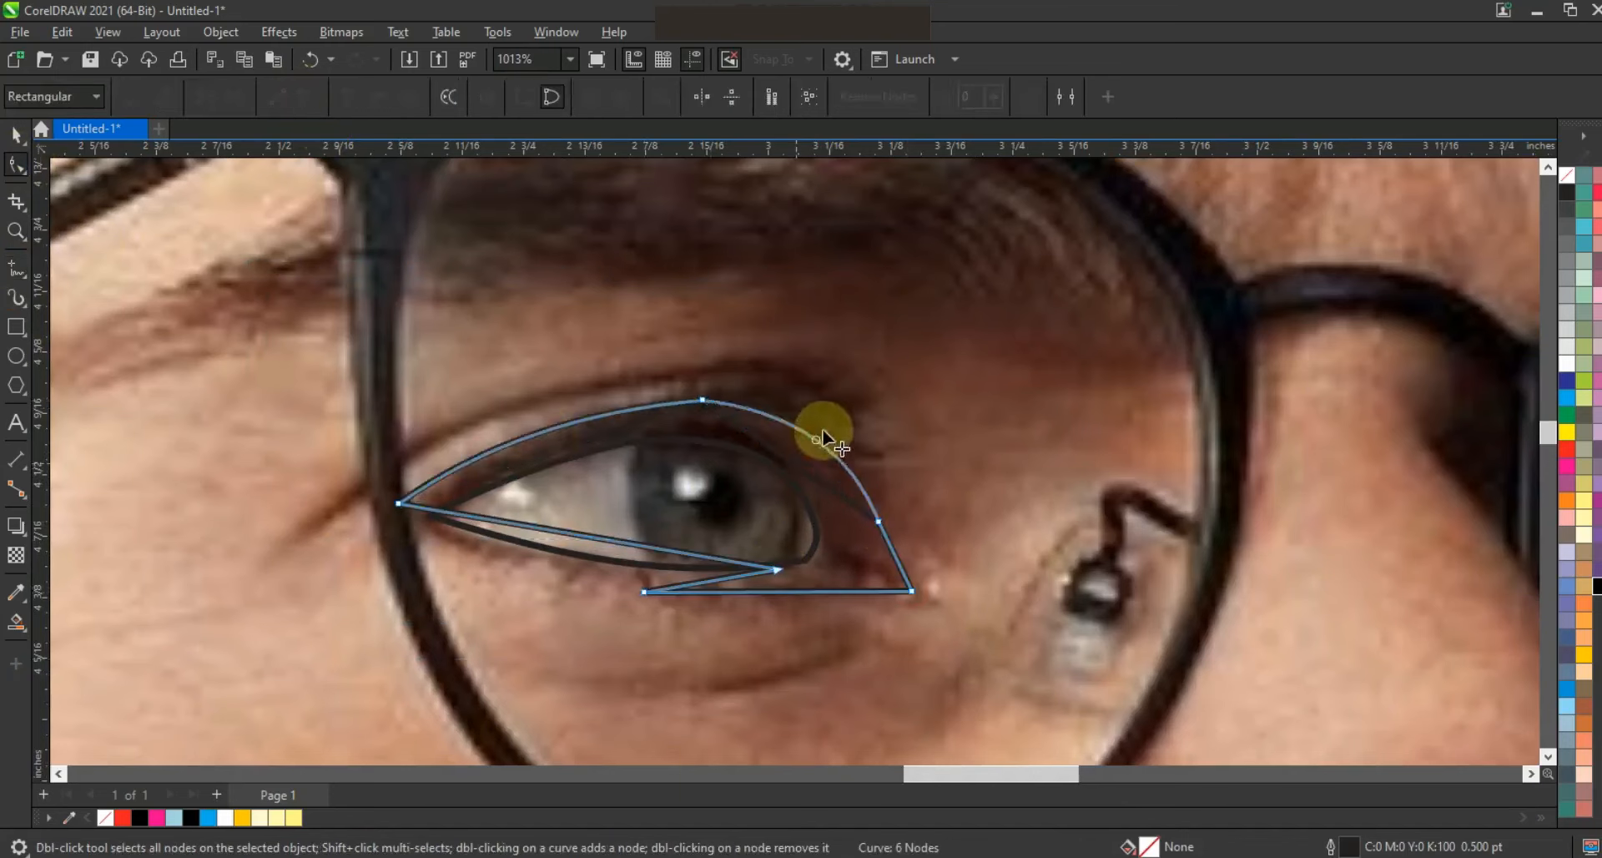
left_click_drag(891, 548, 885, 545)
left_click_drag(776, 592, 738, 582)
left_click_drag(589, 544, 575, 564)
Draw an ellipse over the near eye's iris, Smart Fill the part inside the eyeball shape, and delete the original ellipse
left_click(16, 356)
left_click_drag(637, 419, 799, 574)
left_click(16, 622)
left_click(742, 526)
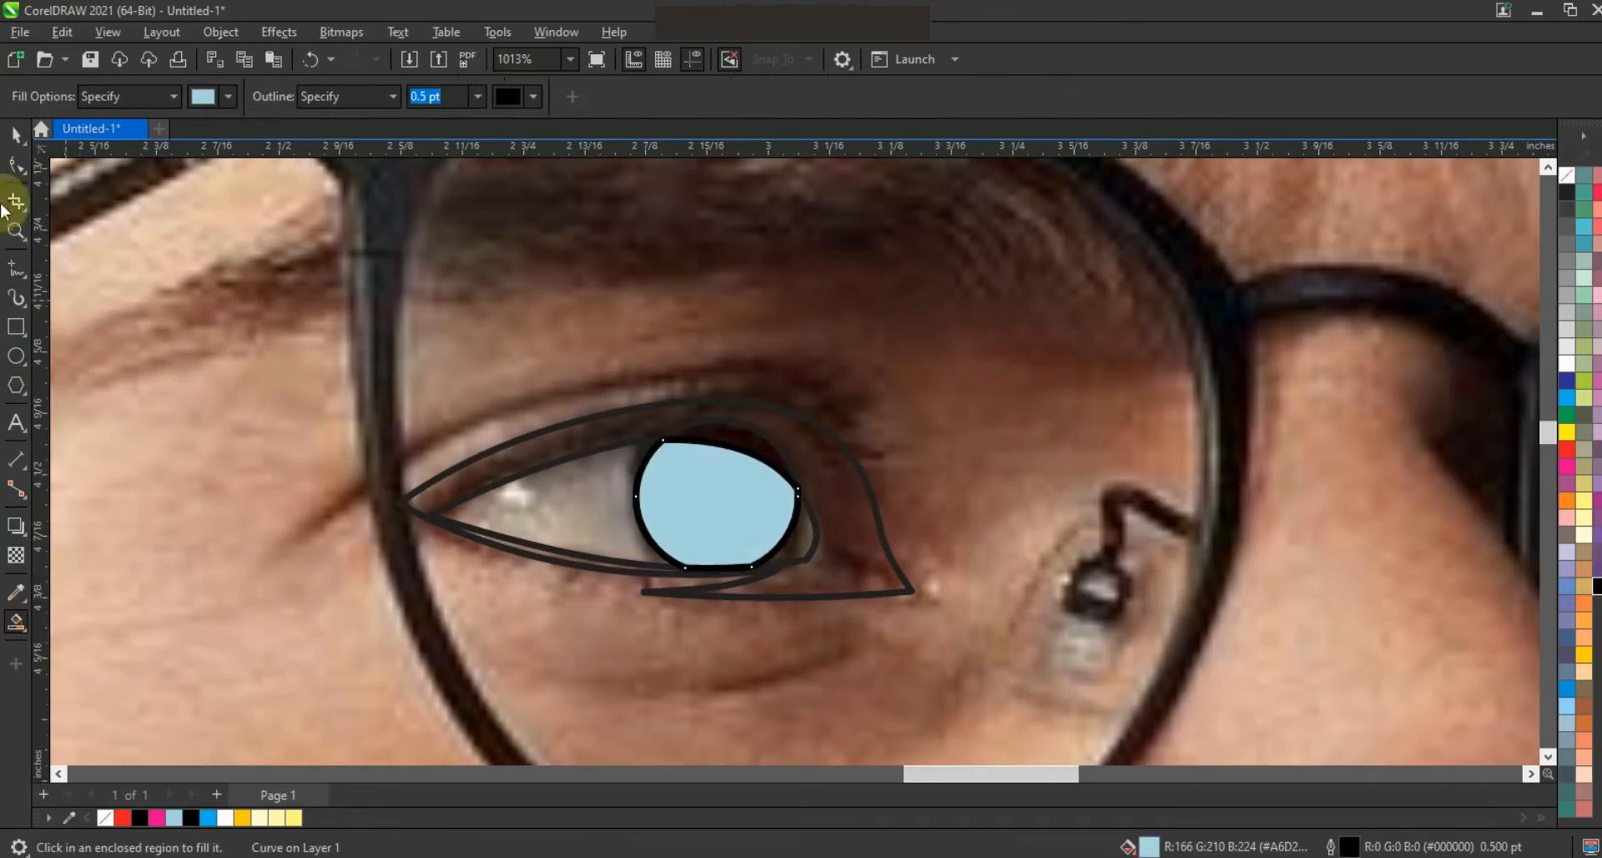
left_click(16, 135)
left_click(737, 429)
key("Delete")
Fill the near eye's iris with black, the eyeball shape with white and the surrounding eyelid shape with black
left_click(726, 509)
left_click(1597, 586)
left_click(817, 528)
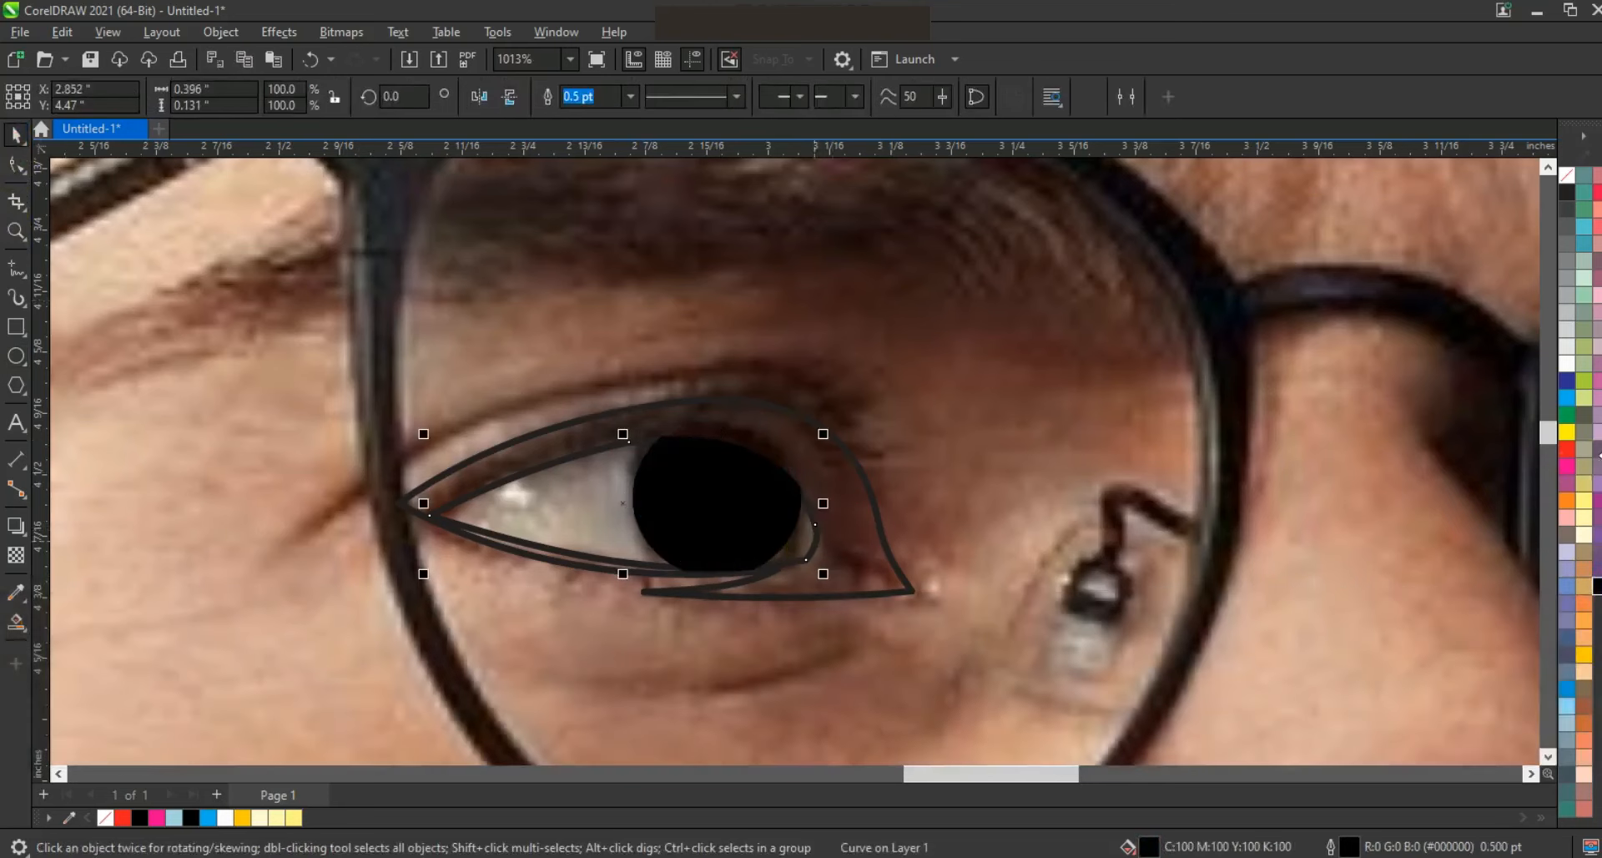
left_click(1565, 364)
left_click(1597, 586)
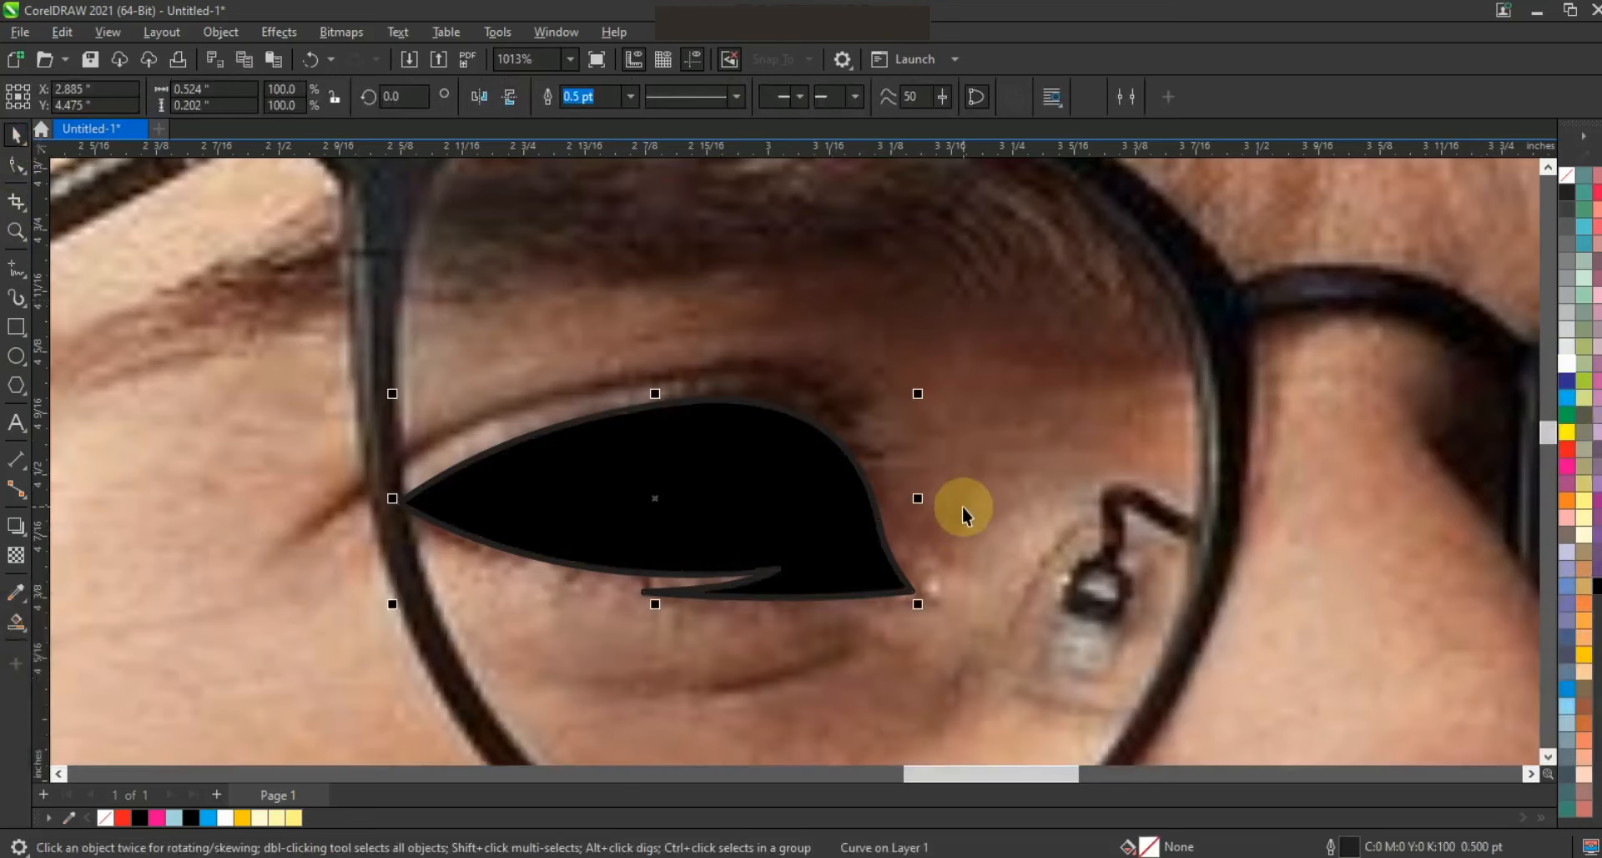
Send the black eyelid shape behind the eyeball and iris, and remove the outlines from the near eye's shapes
key("ctrl+Page_Down")
key("F3")
key("Escape")
left_click_drag(1394, 387, 742, 547)
right_click(1565, 177)
left_click(1391, 244)
key("Escape")
Trace the far eye's eyeball and dark eyelid area freehand in the photo, fill the dark parts black, and remove their outlines
scroll(984, 251, "down", 1)
left_click(14, 227)
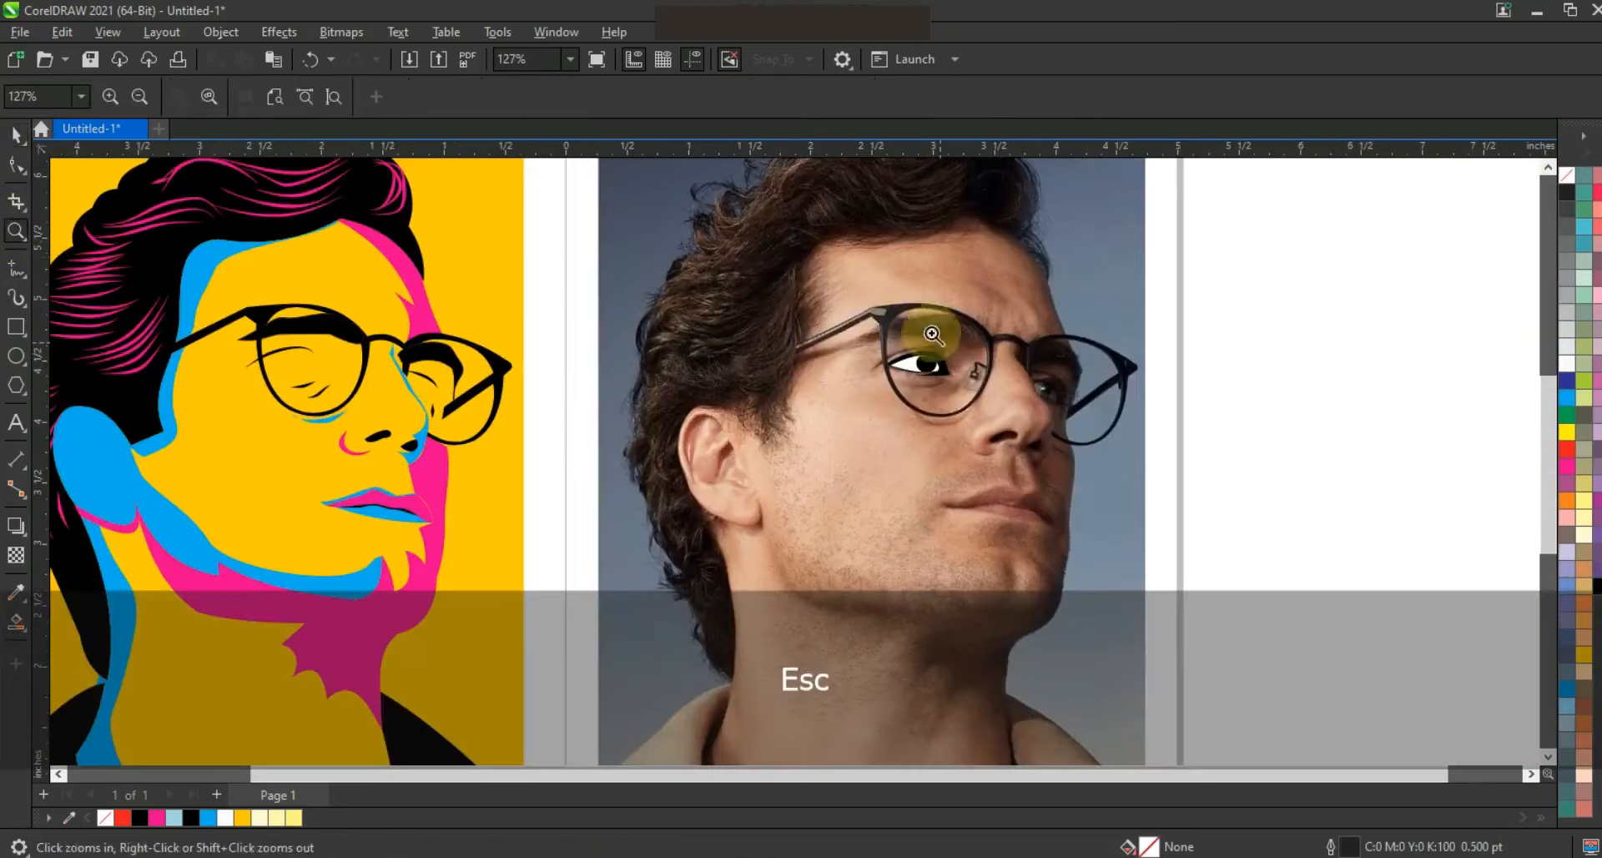
left_click_drag(927, 321, 1194, 463)
left_click(17, 269)
left_click_drag(778, 456, 706, 473)
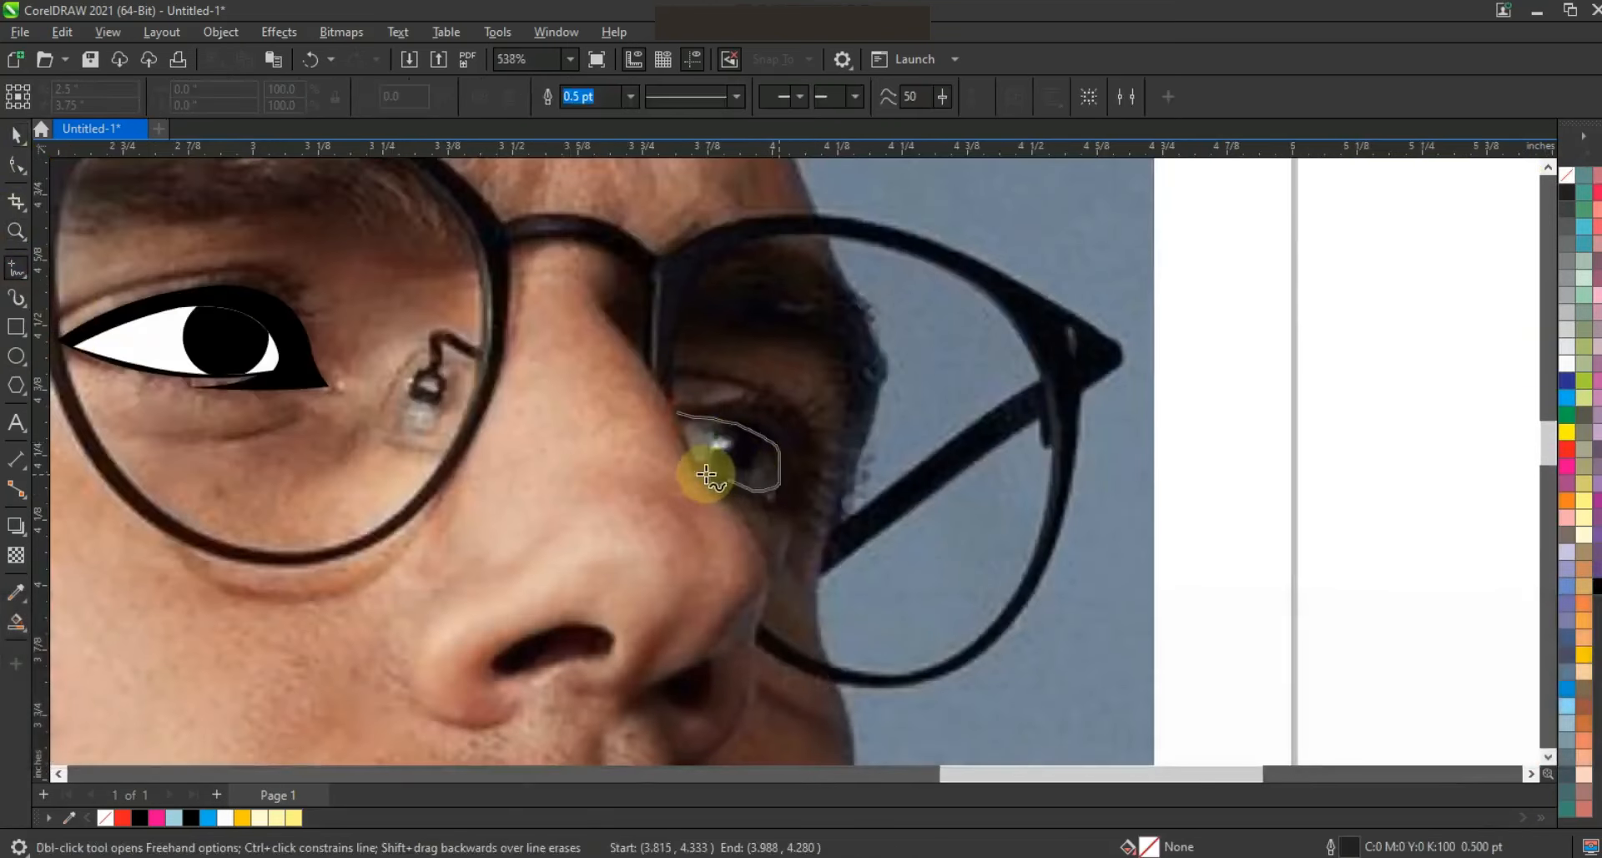
mouse_move(795, 559)
left_mouse_down()
mouse_move(815, 432)
mouse_move(668, 368)
mouse_move(698, 384)
mouse_move(672, 410)
mouse_move(744, 484)
mouse_move(728, 422)
left_mouse_up()
left_click(16, 138)
left_click(761, 385, "shift")
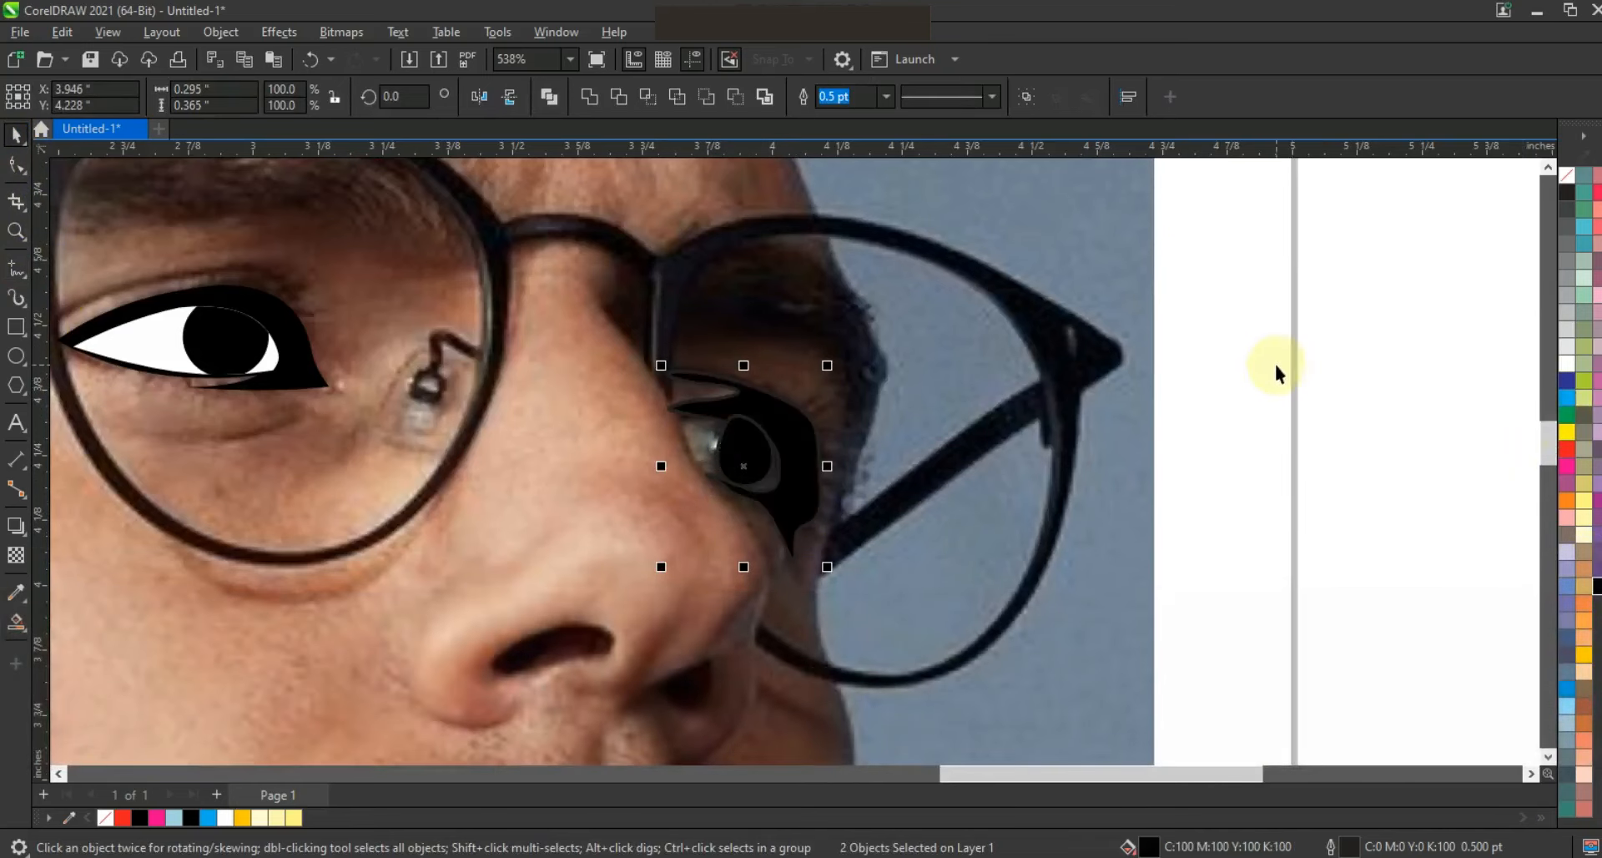
right_click(1562, 180)
left_click(1545, 190)
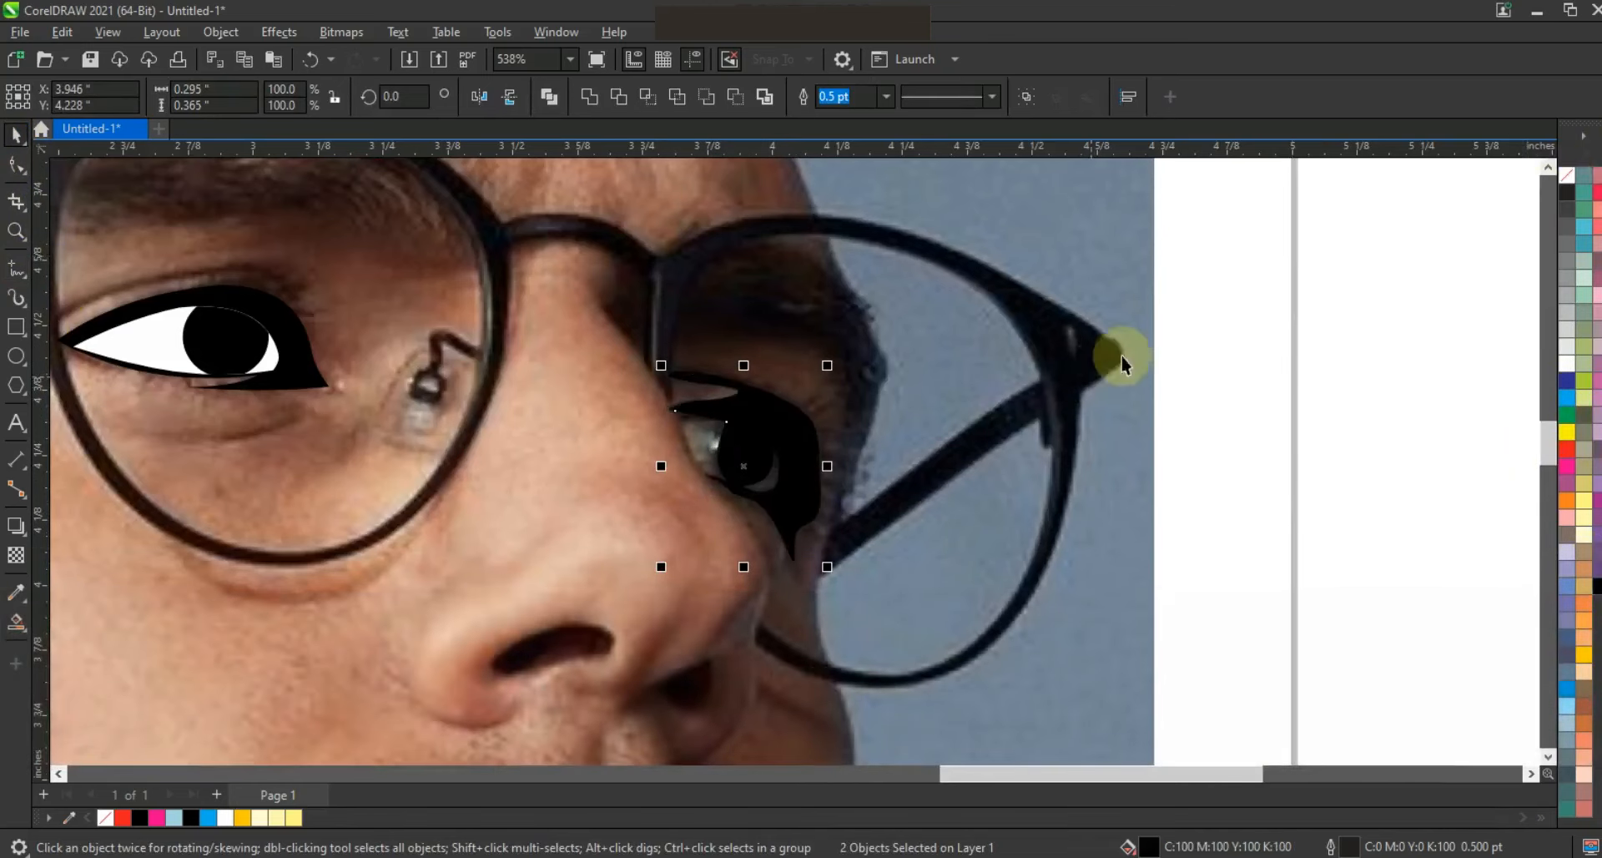
Move the shapes of both eyes from the photo onto the face behind the glasses of the yellow portrait
key("F3")
key("Escape")
key("F3")
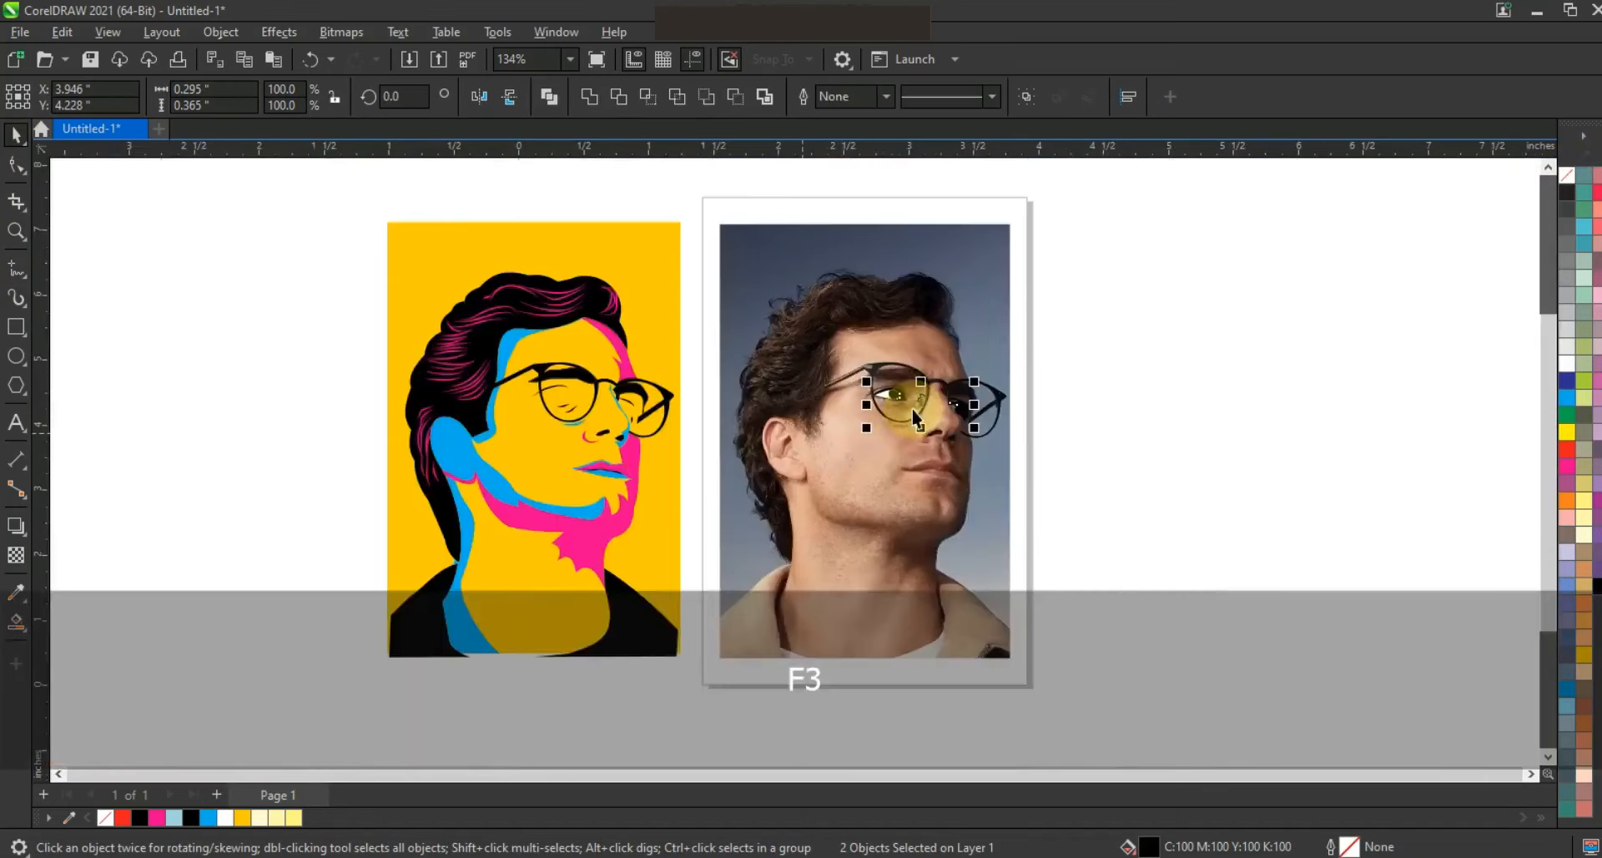
left_click_drag(917, 400, 584, 412)
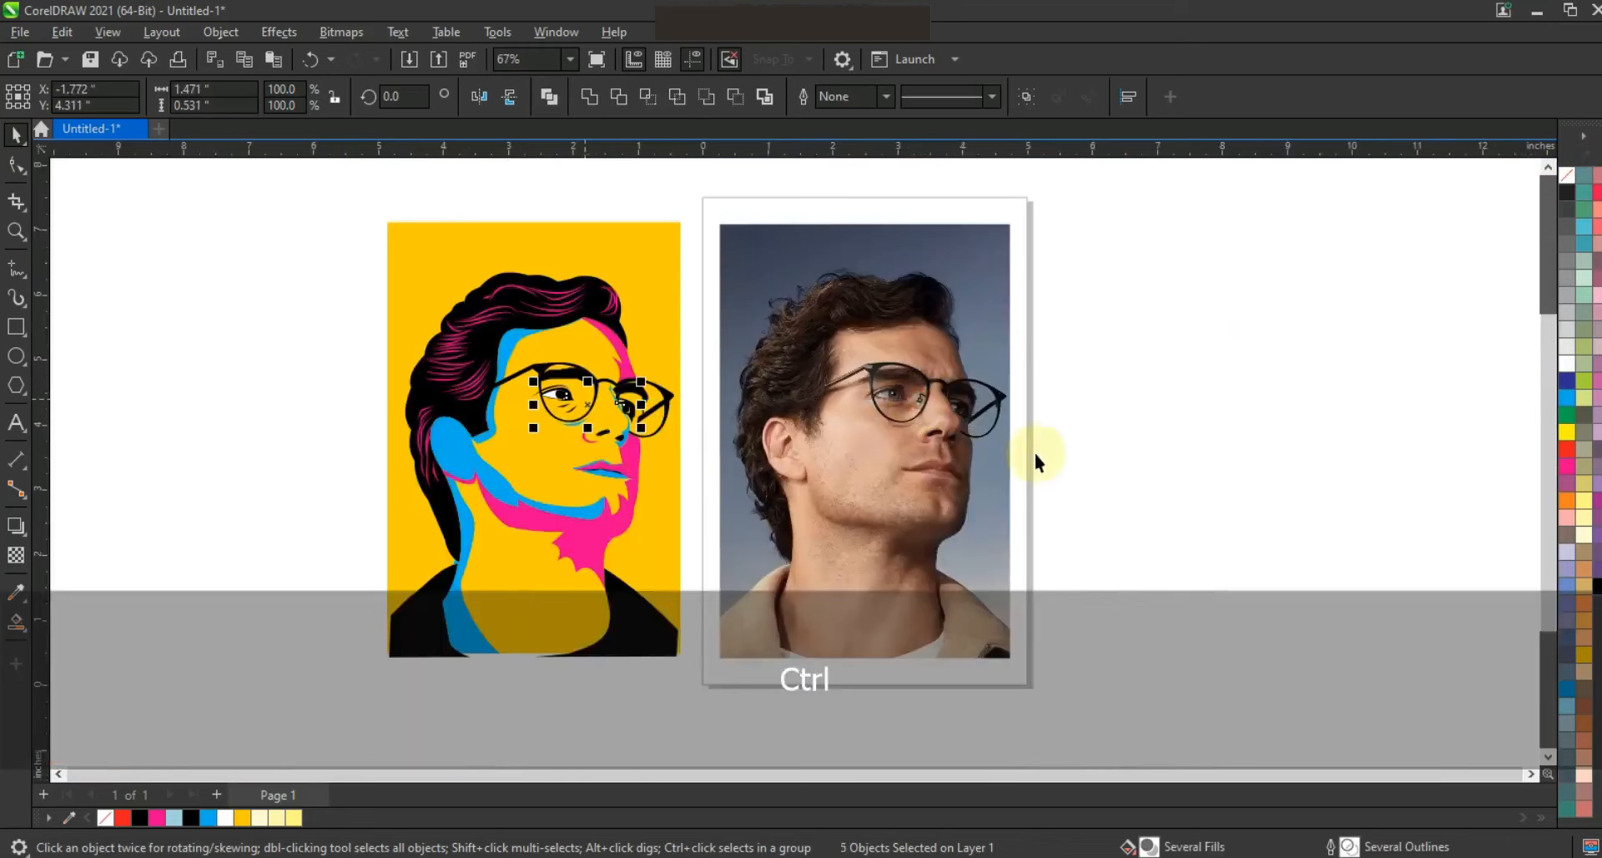
left_click(1145, 309)
scroll(767, 357, "down", 1)
key("Escape")
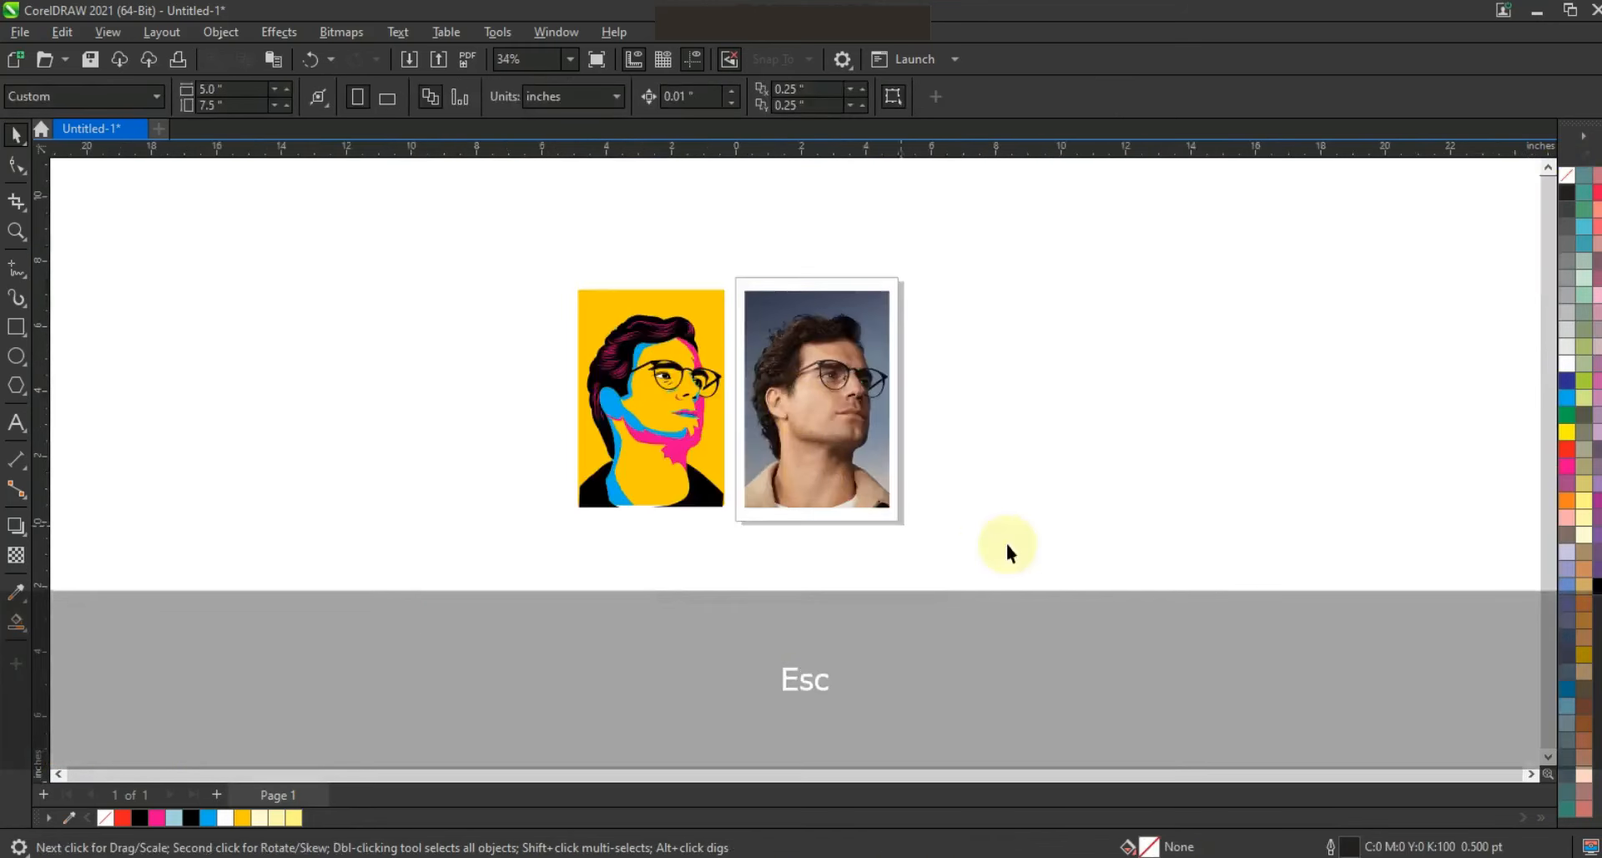
Bring the photo's eyes, nose and mouth into close view for further freehand tracing
left_click_drag(529, 258, 941, 540)
left_click_drag(1234, 659, 1243, 660)
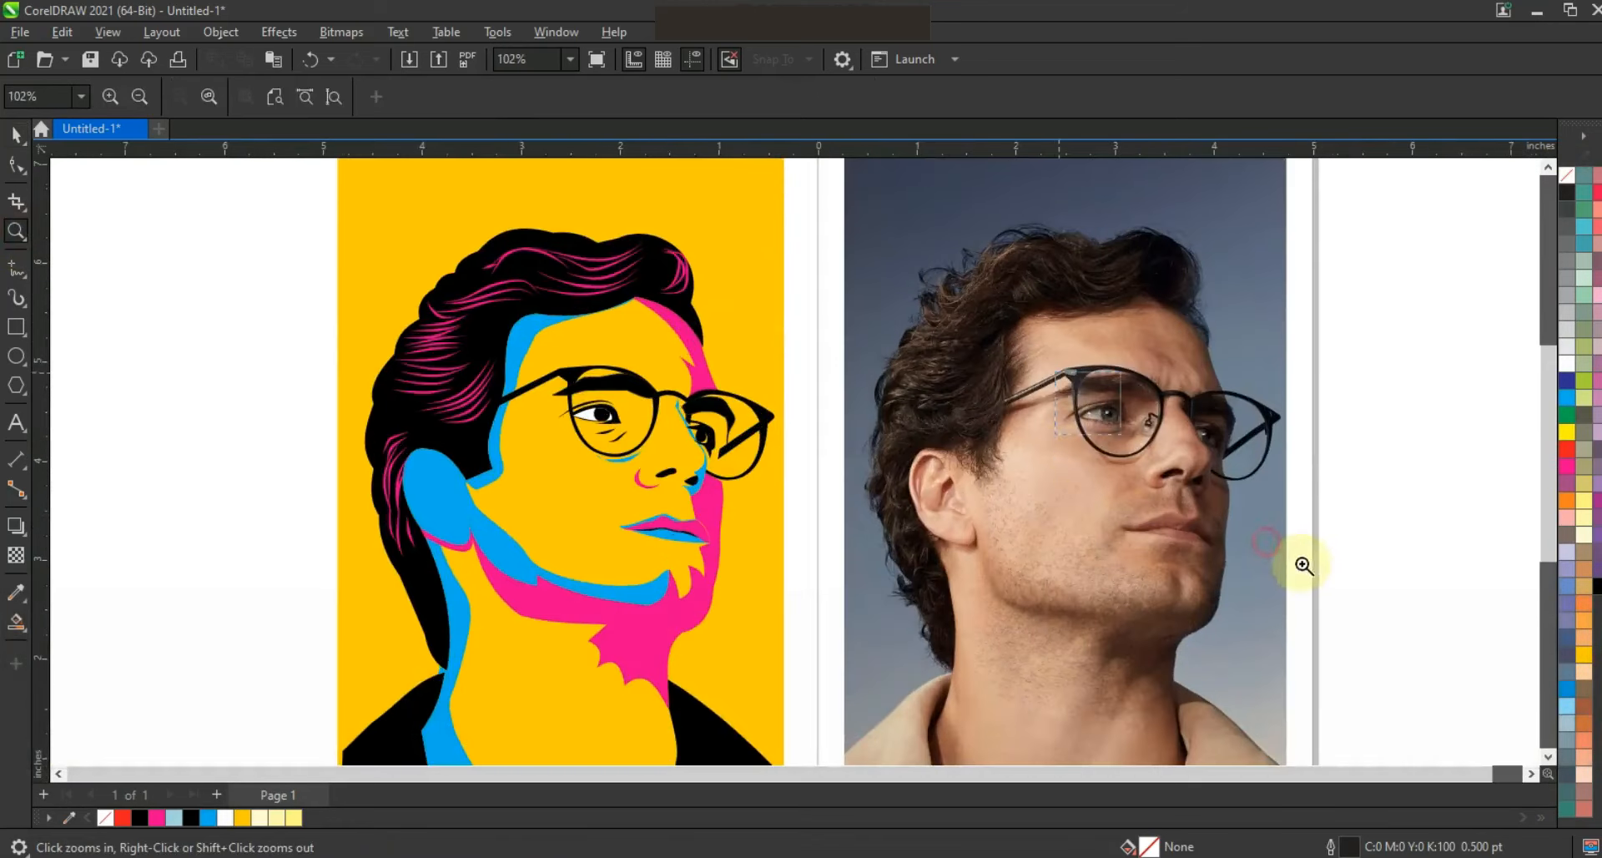
left_click_drag(1311, 565, 1057, 371)
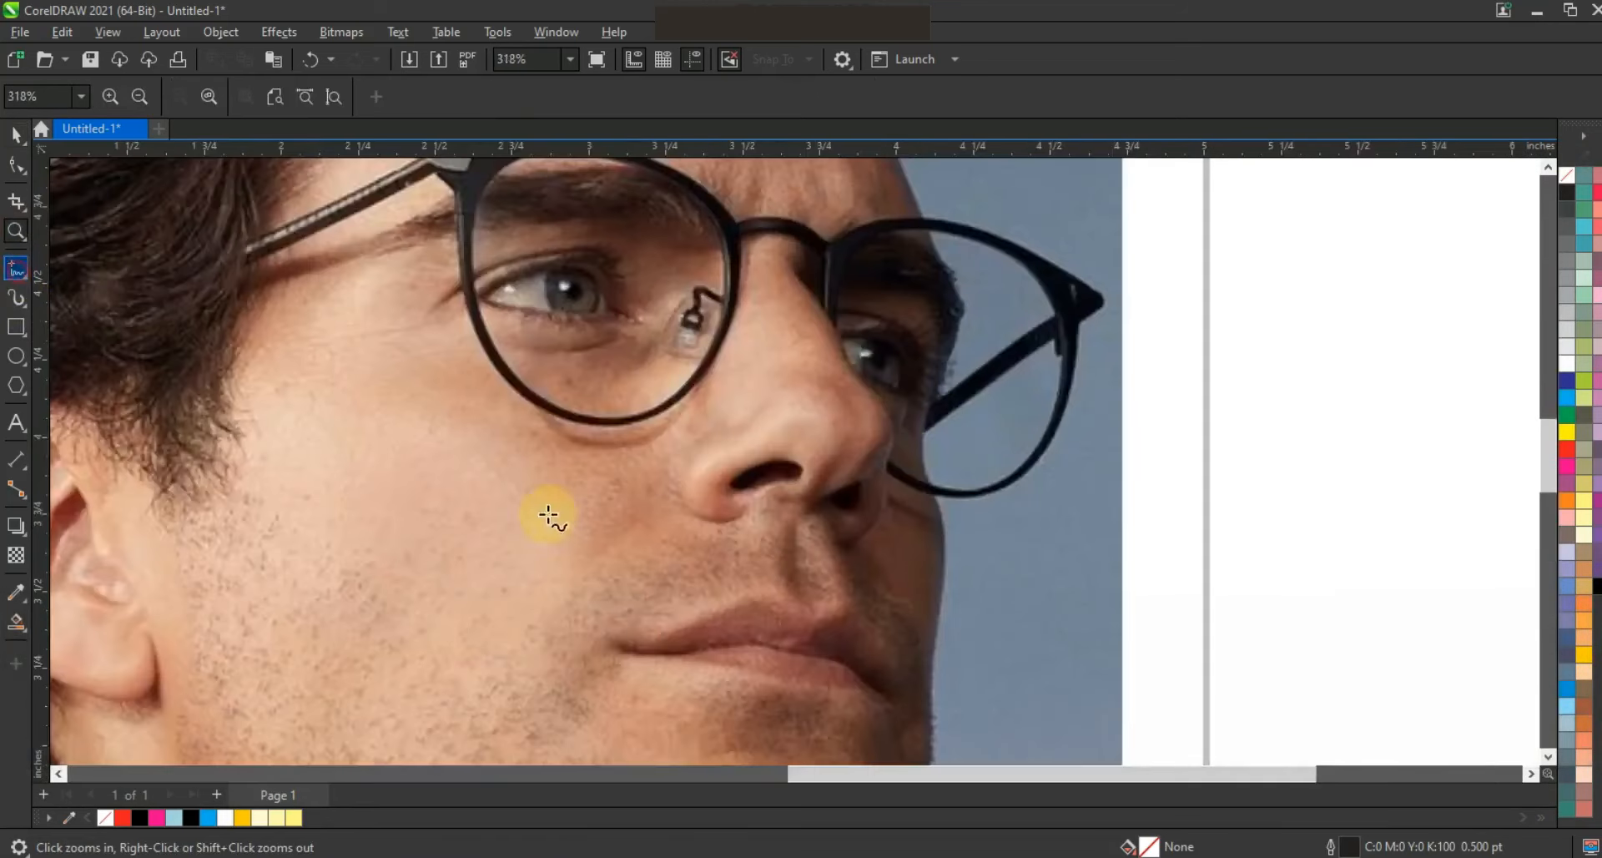